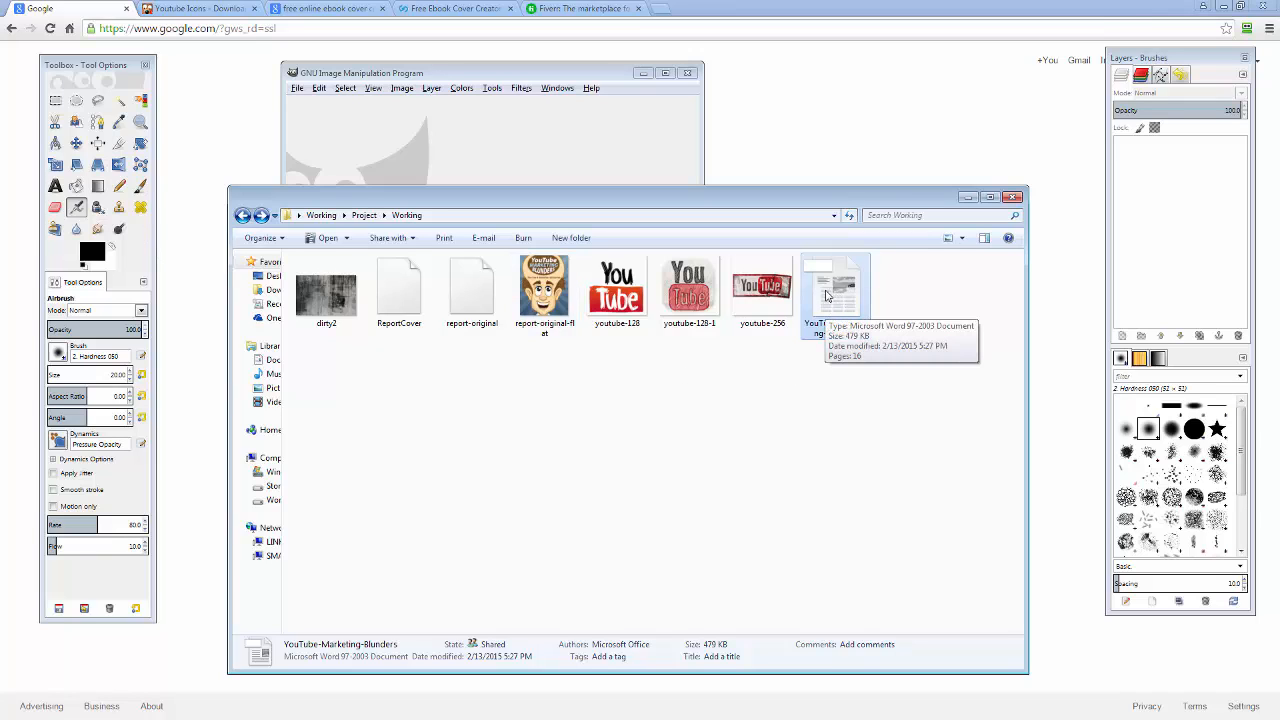
{"action": "double_click", "coordinate": [827, 293]}
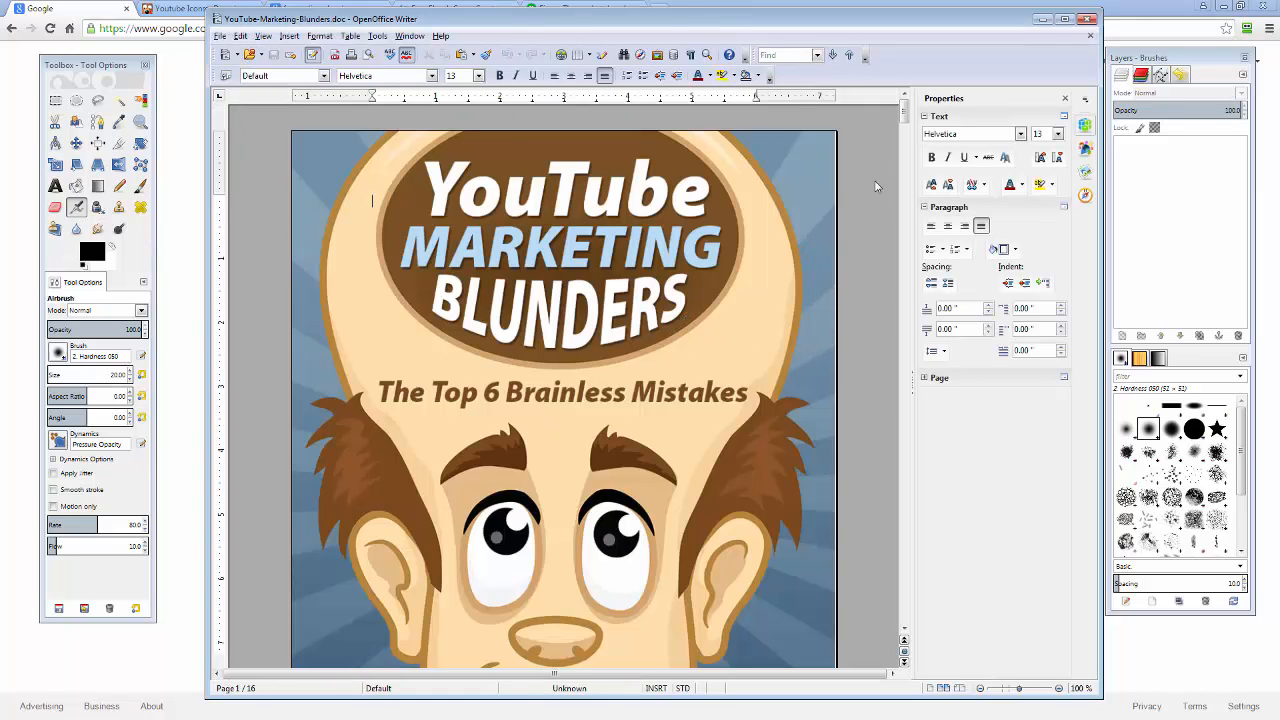
{"action": "mouse_move", "coordinate": [905, 112]}
{"action": "left_mouse_down"}
{"action": "mouse_move", "coordinate": [905, 226]}
{"action": "mouse_move", "coordinate": [905, 112]}
{"action": "left_mouse_up"}
{"action": "left_click", "coordinate": [1090, 20]}
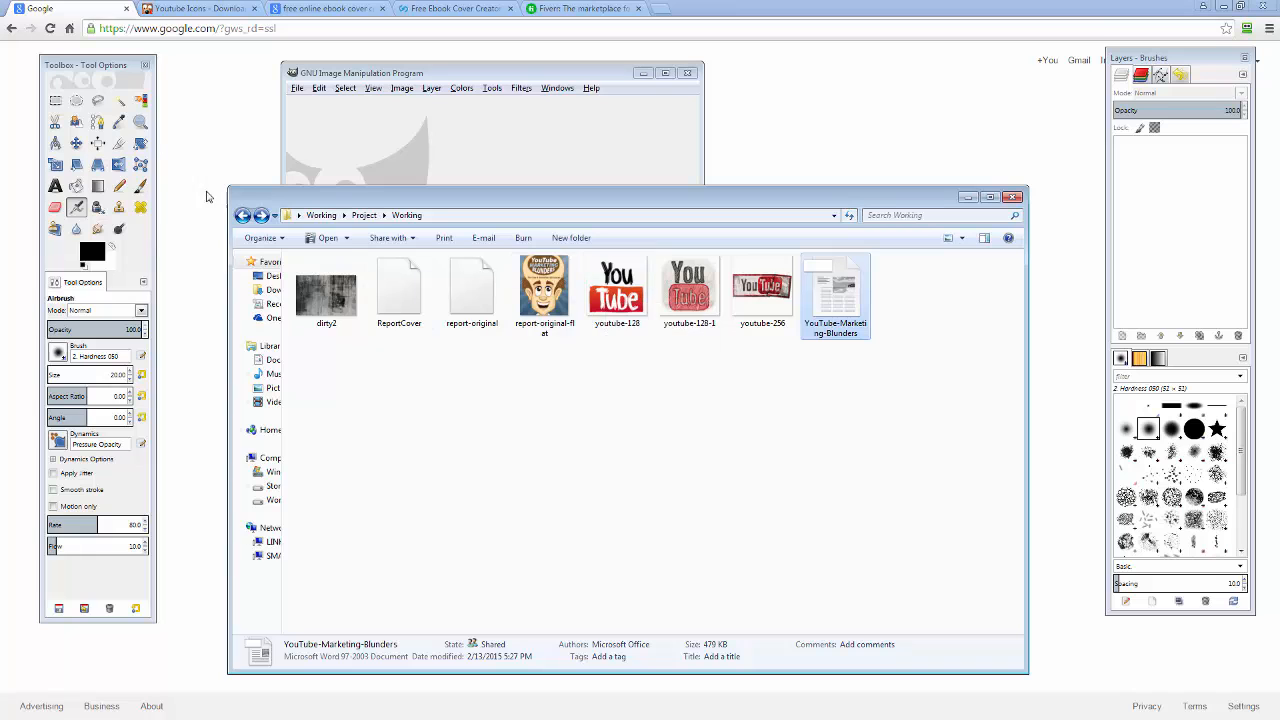
Search FindIcons for 'youtube' icons from the FindIcons home page.
{"action": "left_click", "coordinate": [203, 9]}
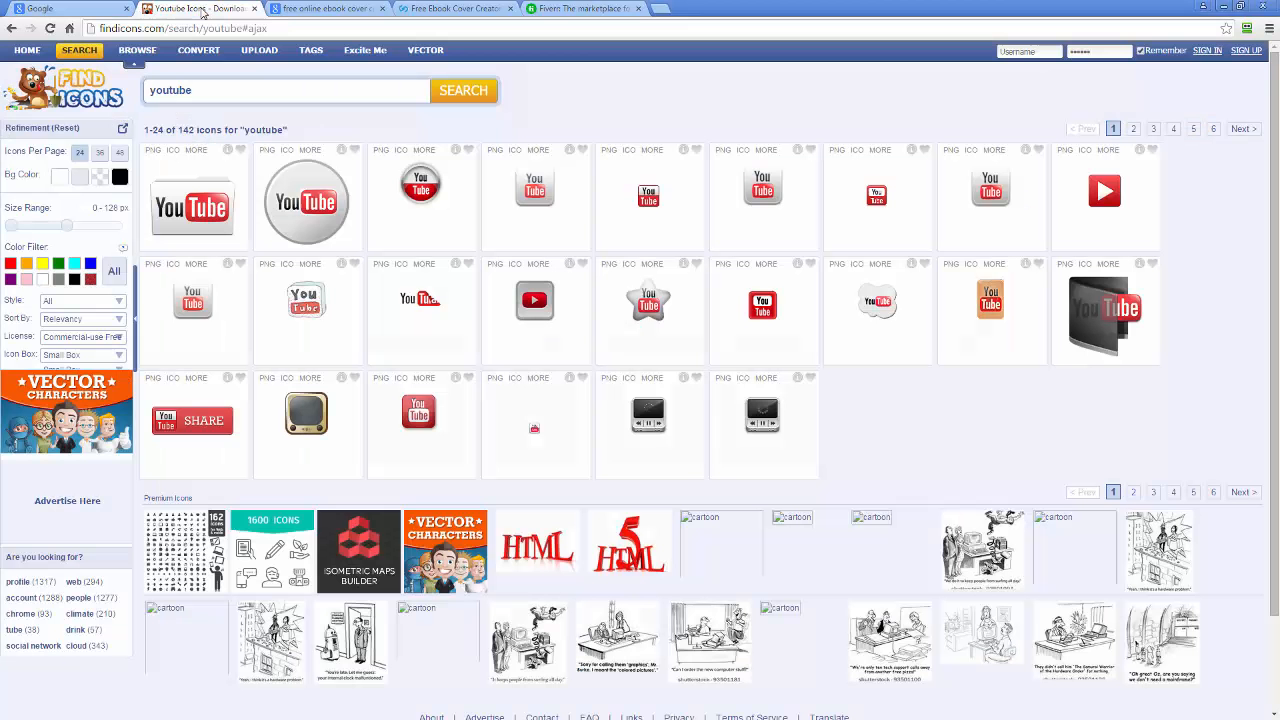
{"action": "left_click", "coordinate": [74, 86]}
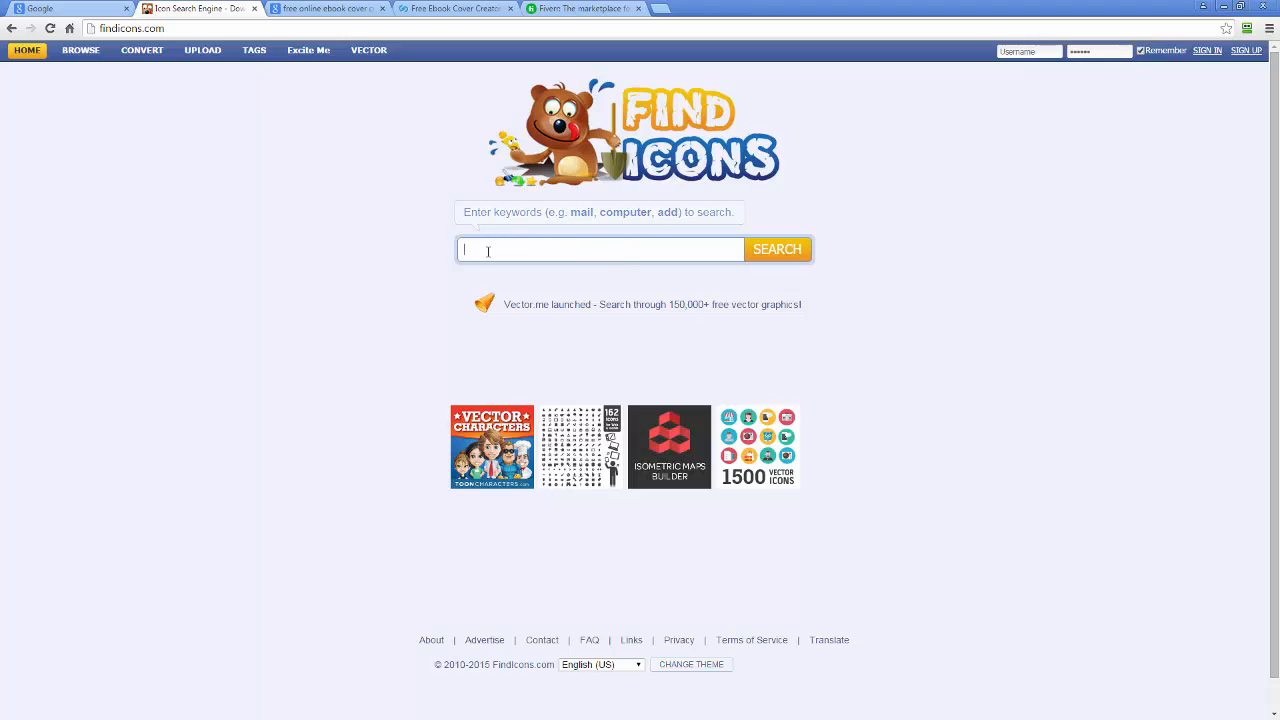
{"action": "type", "text": "youtube"}
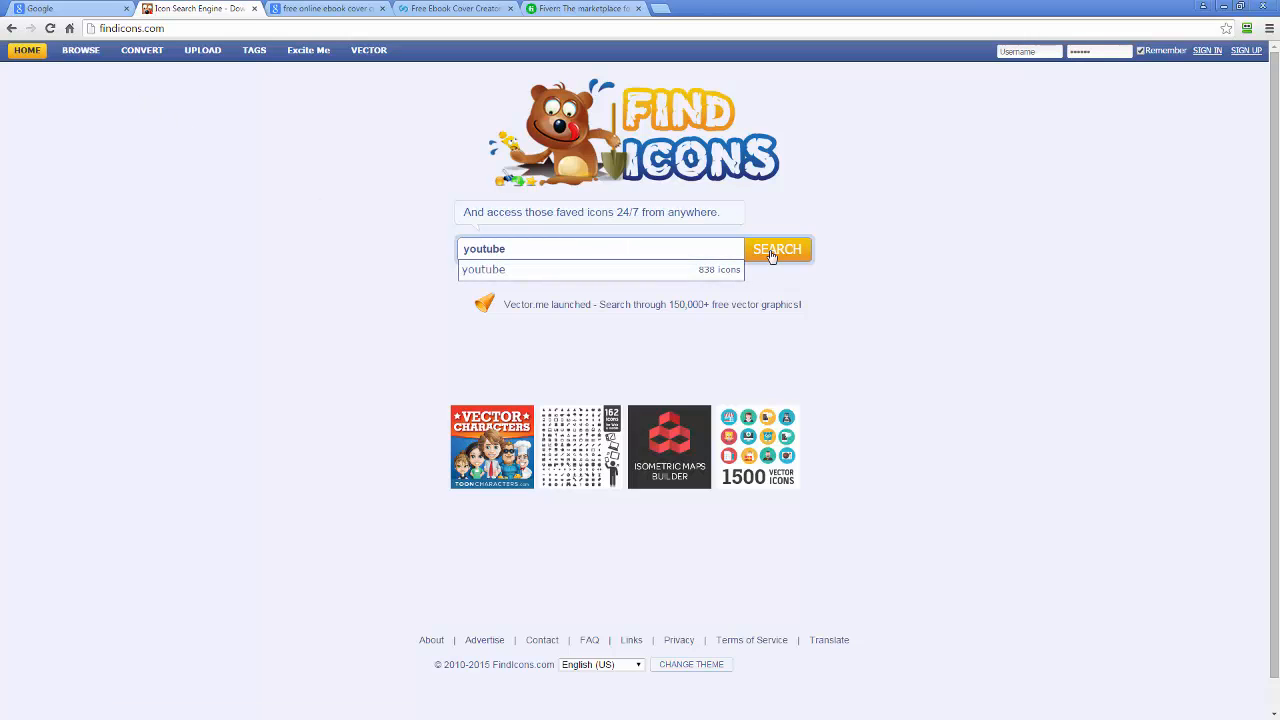
{"action": "left_click", "coordinate": [776, 252]}
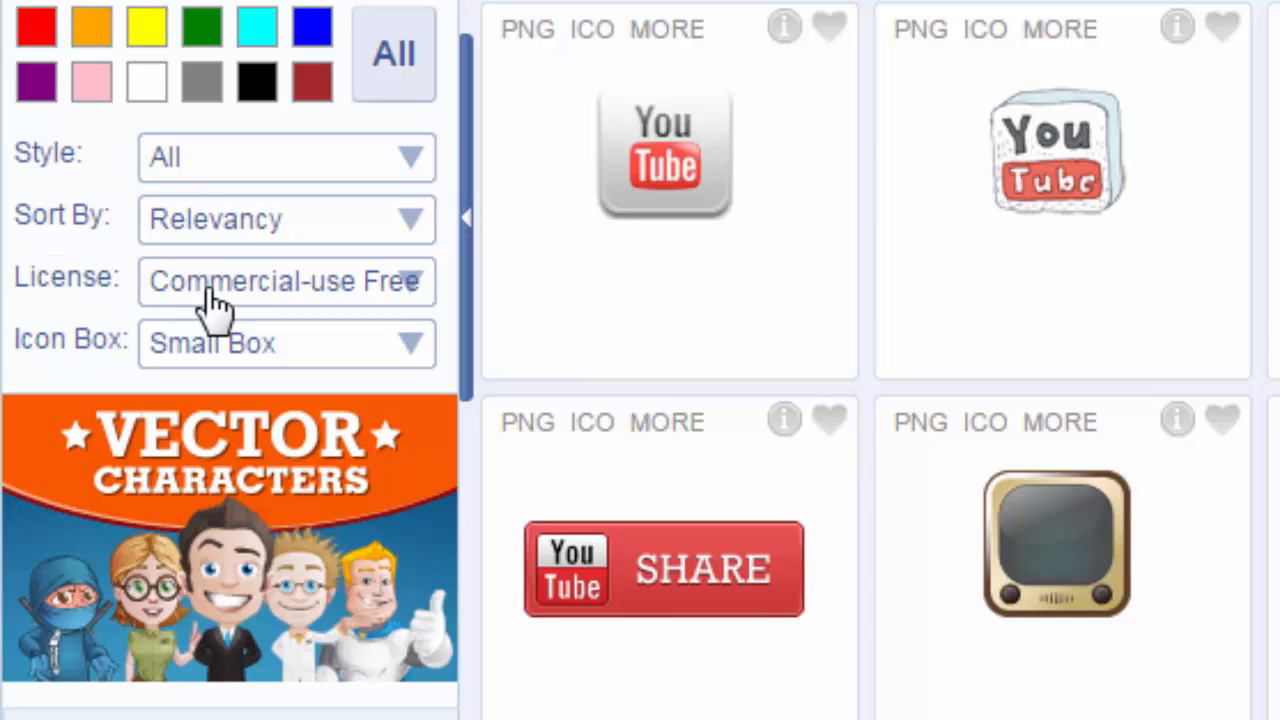
Show results under All Licenses and open the grunge YouTube icon's detail page.
{"action": "left_click", "coordinate": [414, 290]}
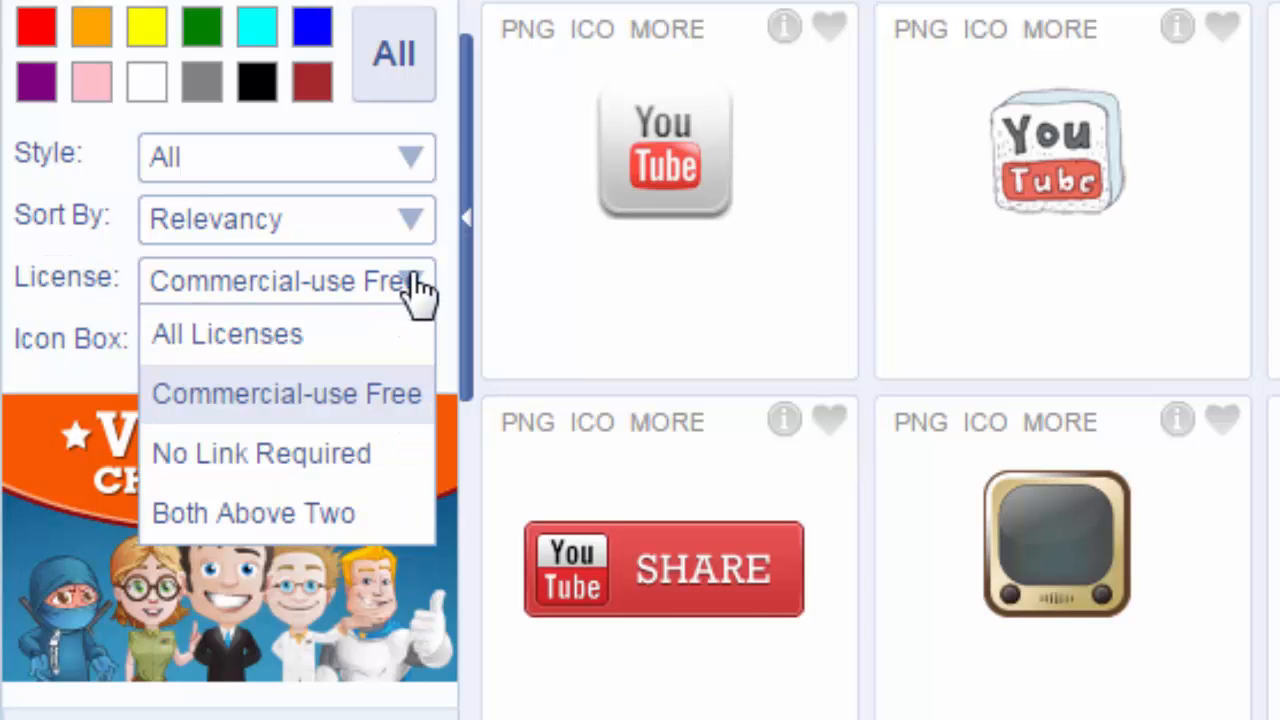
{"action": "left_click", "coordinate": [195, 334]}
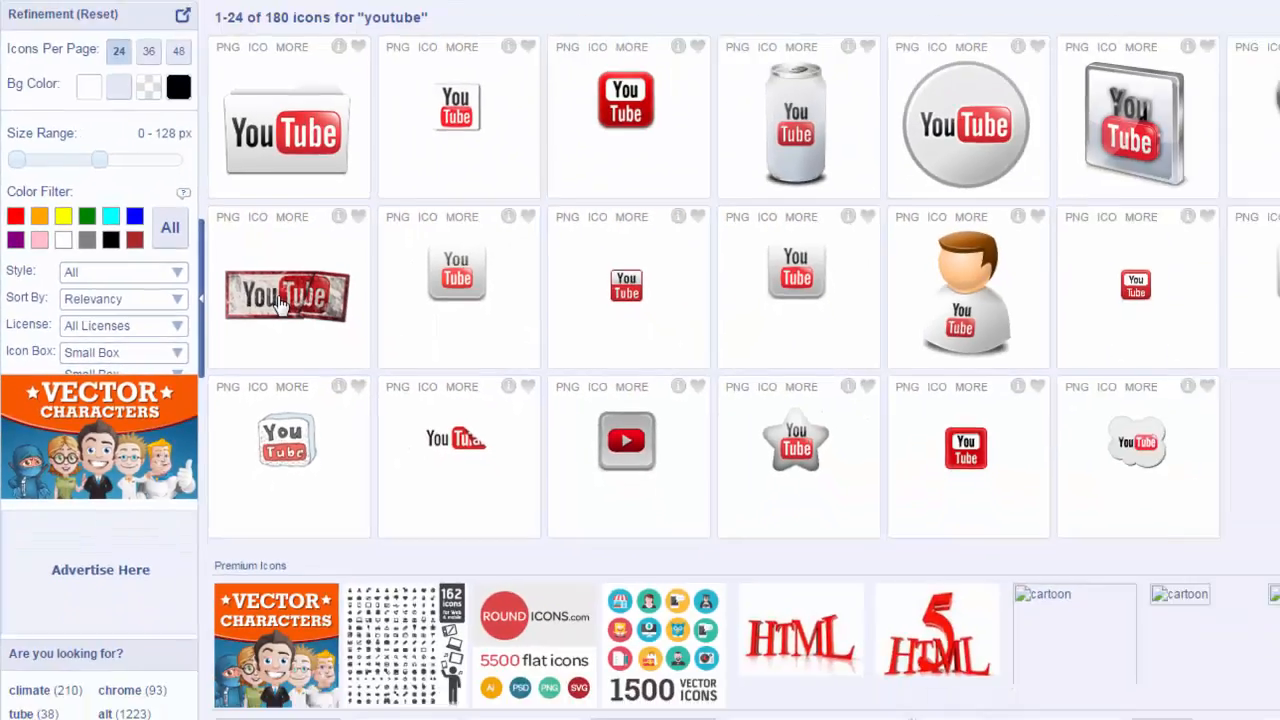
{"action": "left_click", "coordinate": [645, 245]}
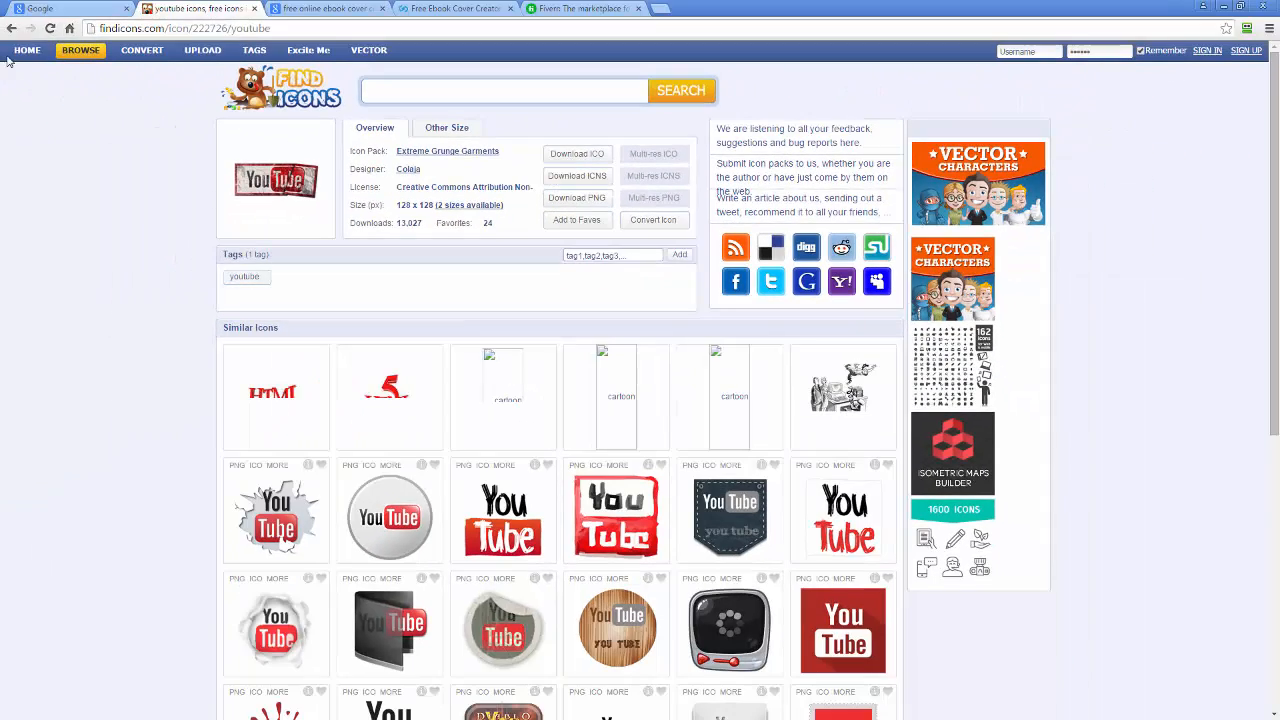
Go back to the youtube results and filter the License to Commercial-use Free.
{"action": "left_click", "coordinate": [11, 28]}
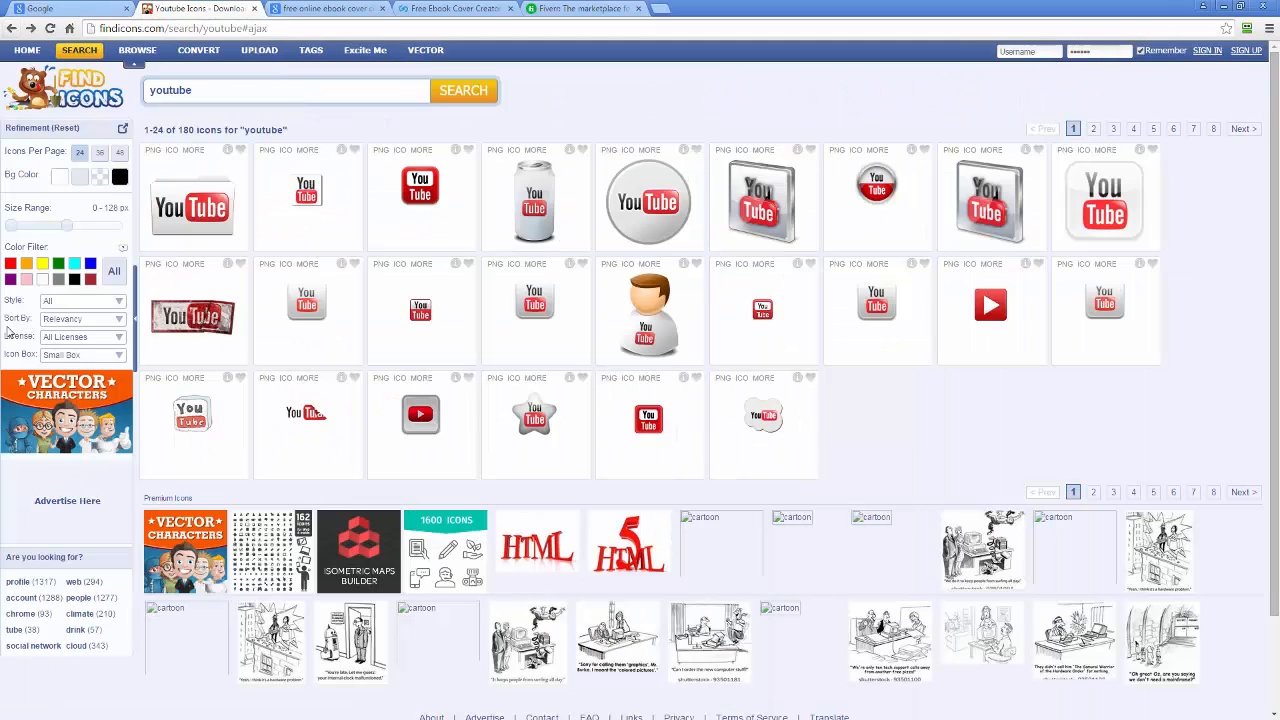
{"action": "left_click", "coordinate": [100, 340]}
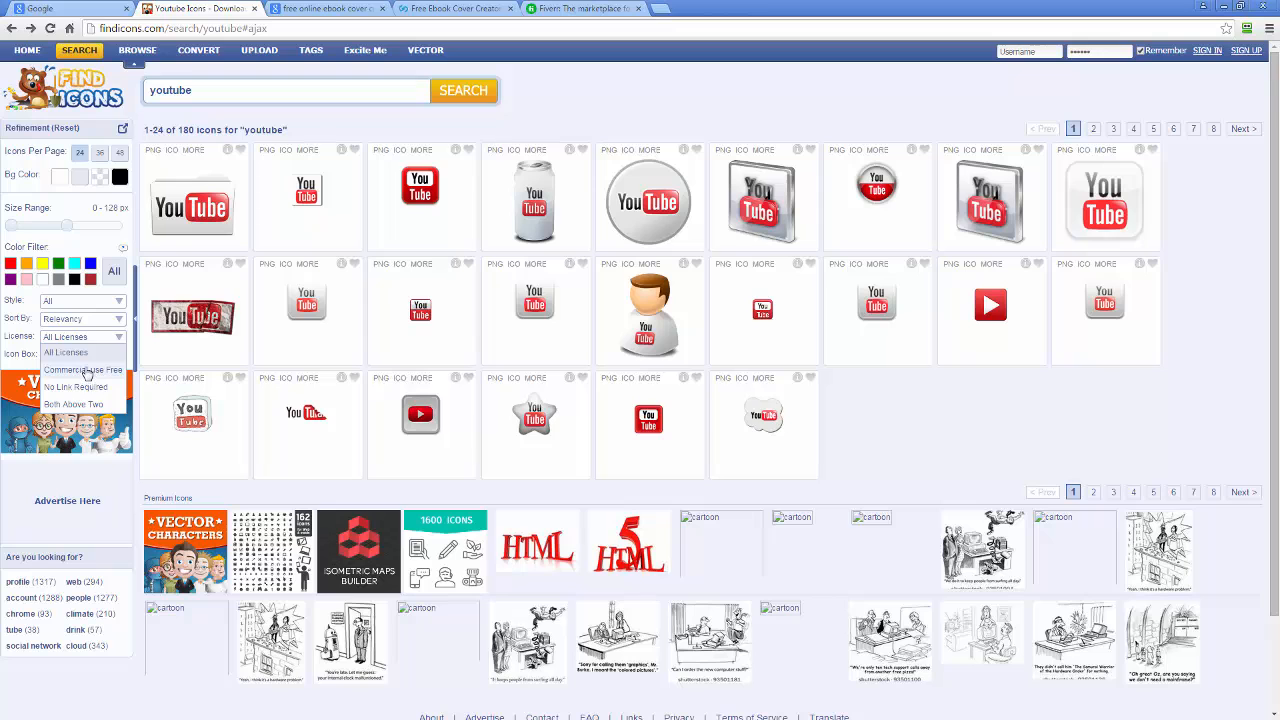
{"action": "left_click", "coordinate": [87, 371]}
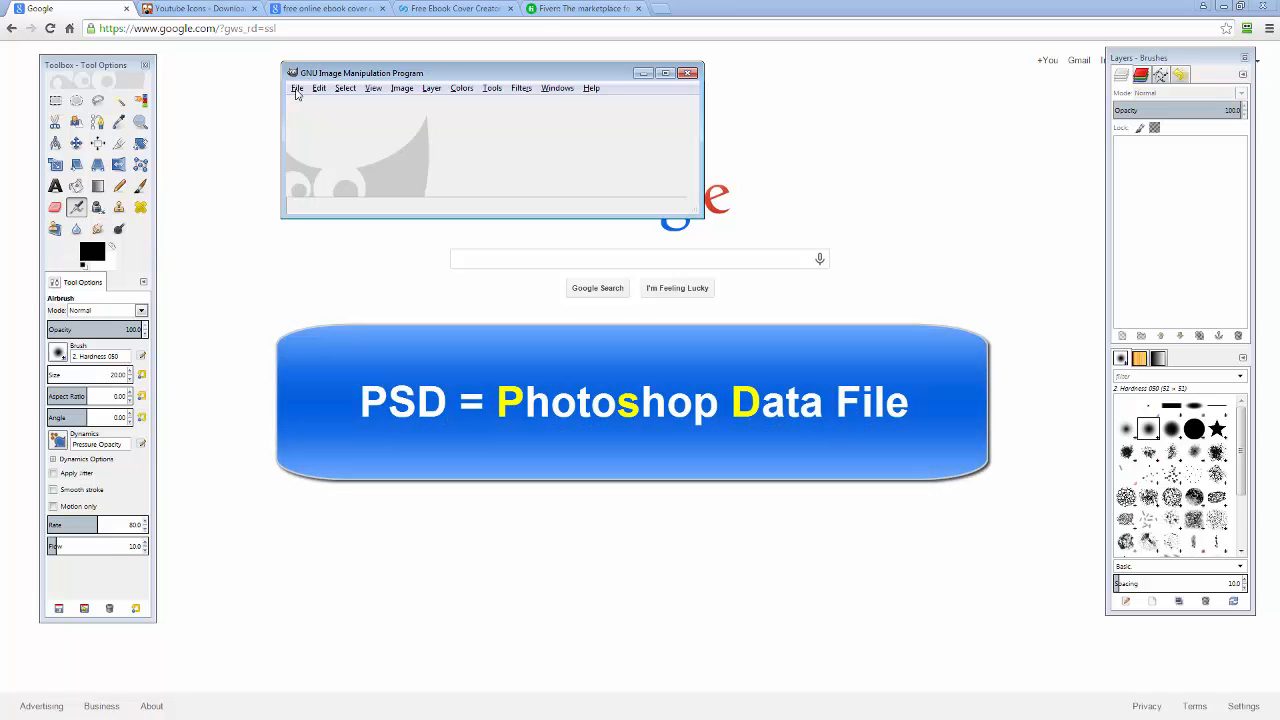
Open report-original.psd from the Working folder in GIMP.
{"action": "left_click", "coordinate": [297, 89]}
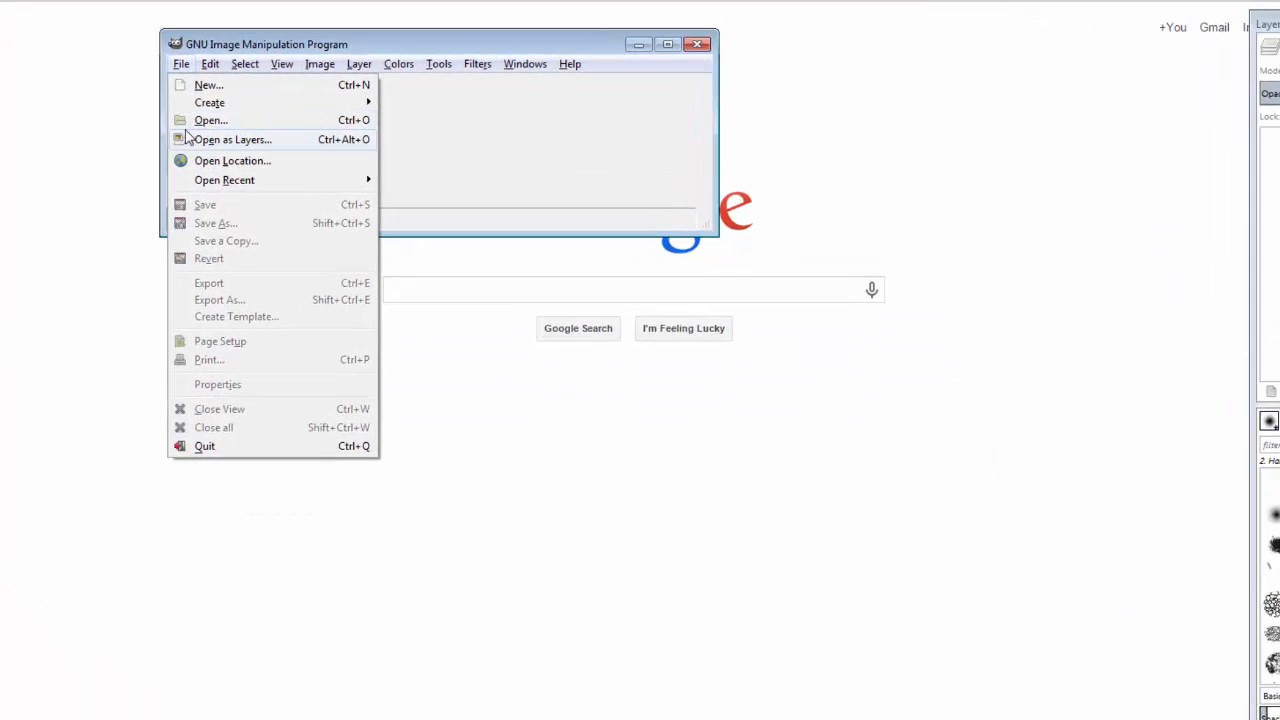
{"action": "left_click", "coordinate": [205, 120]}
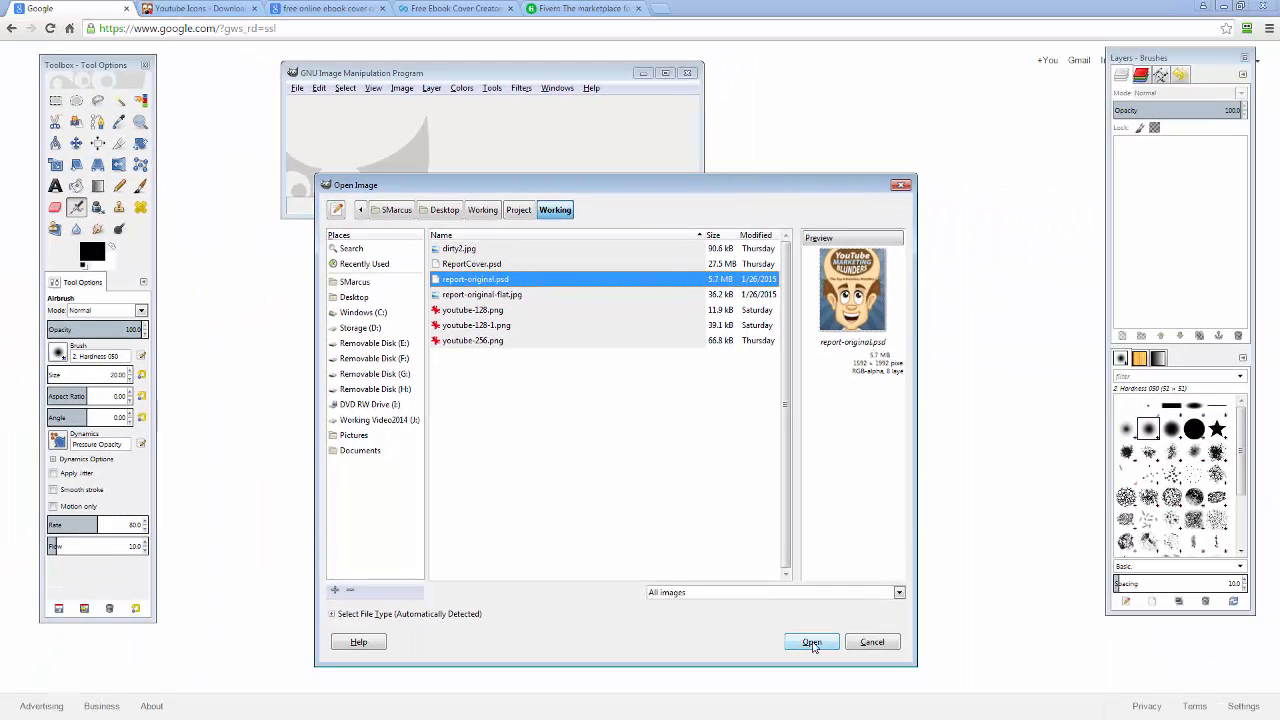
{"action": "left_click", "coordinate": [811, 643]}
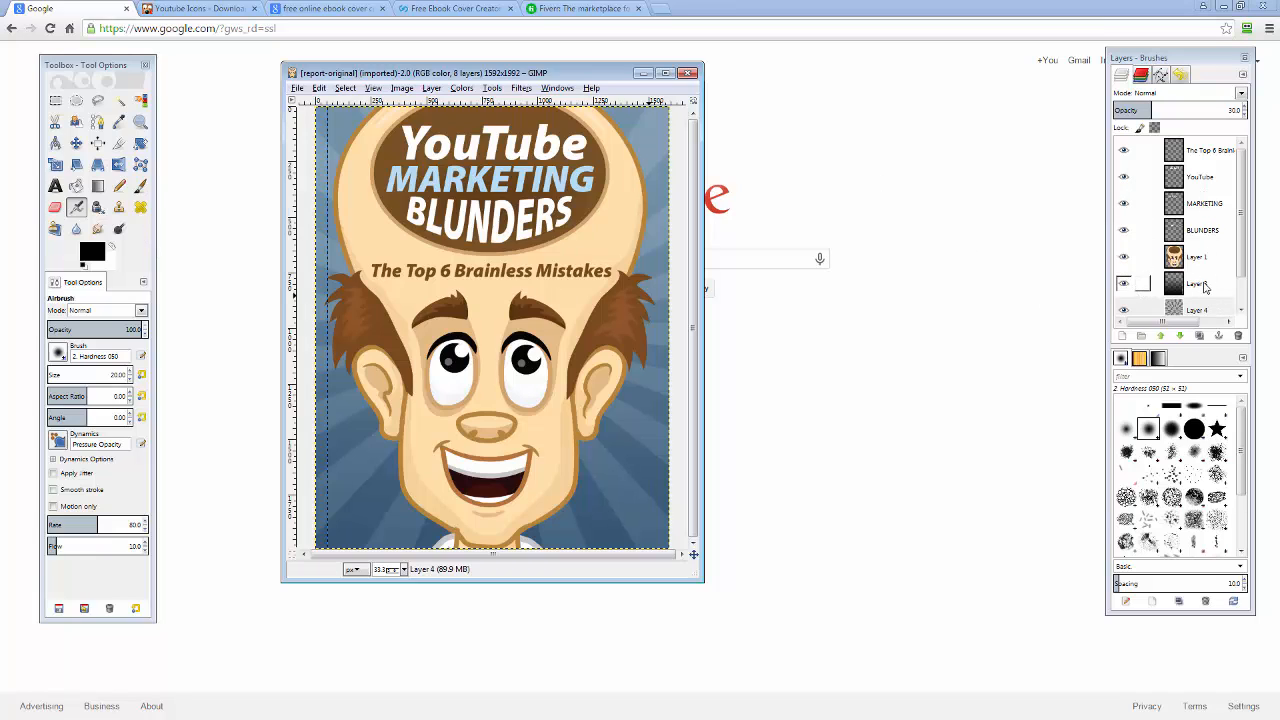
Hide the face, four title text layers and Layer 4 sunburst rays, then select the 01 background layer.
{"action": "left_click", "coordinate": [1124, 260]}
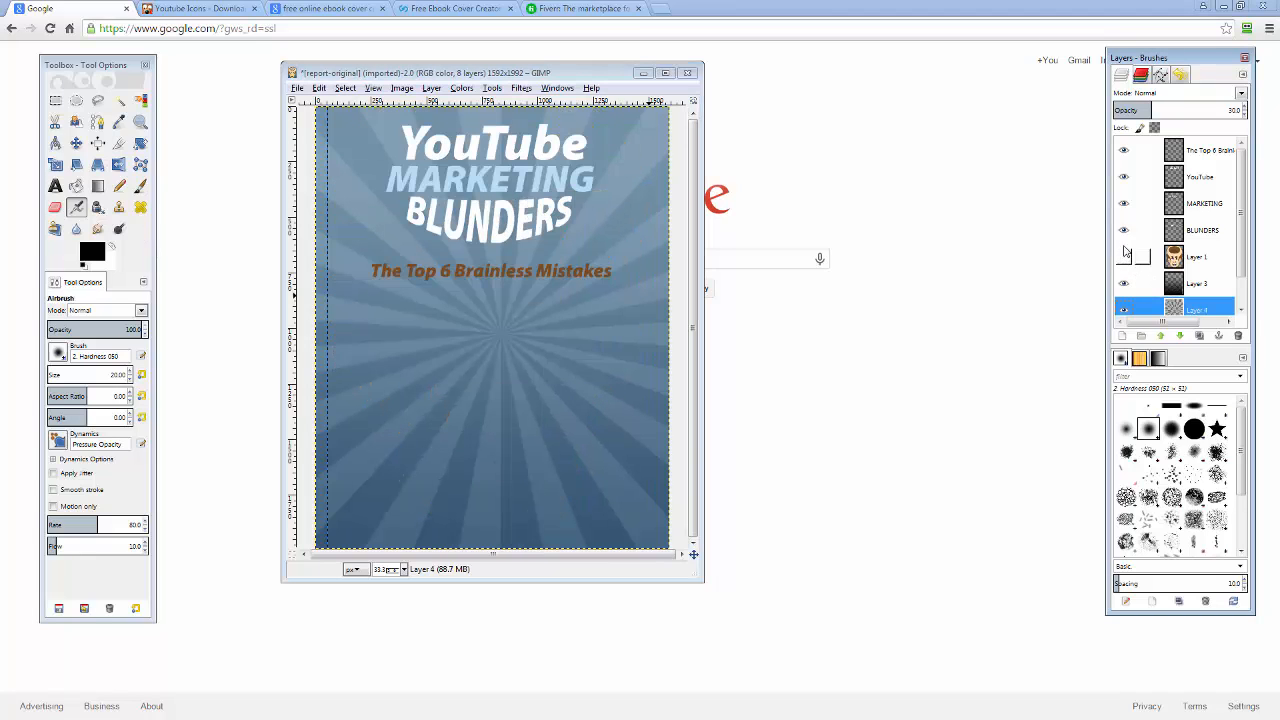
{"action": "left_click", "coordinate": [1124, 231]}
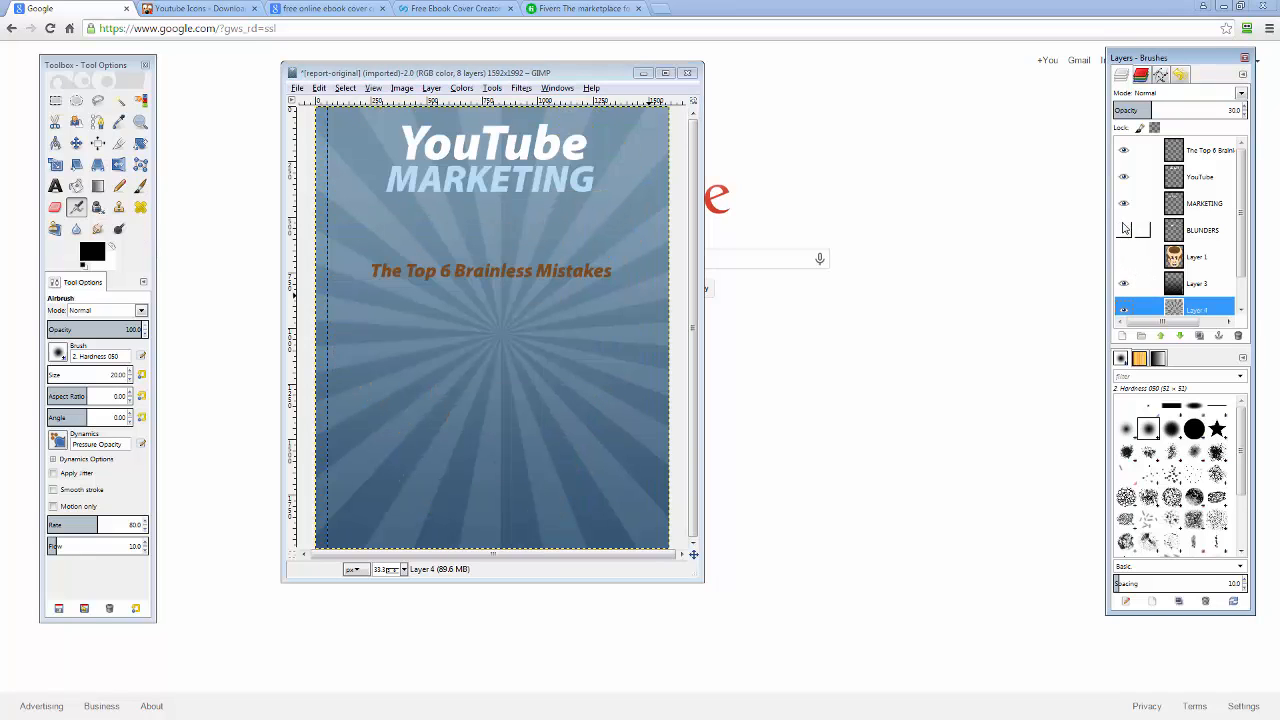
{"action": "left_click", "coordinate": [1124, 204]}
{"action": "left_click", "coordinate": [1124, 178]}
{"action": "left_click", "coordinate": [1124, 151]}
{"action": "scroll", "coordinate": [1123, 270], "scroll_direction": "down", "scroll_amount": 1}
{"action": "left_click", "coordinate": [1122, 278]}
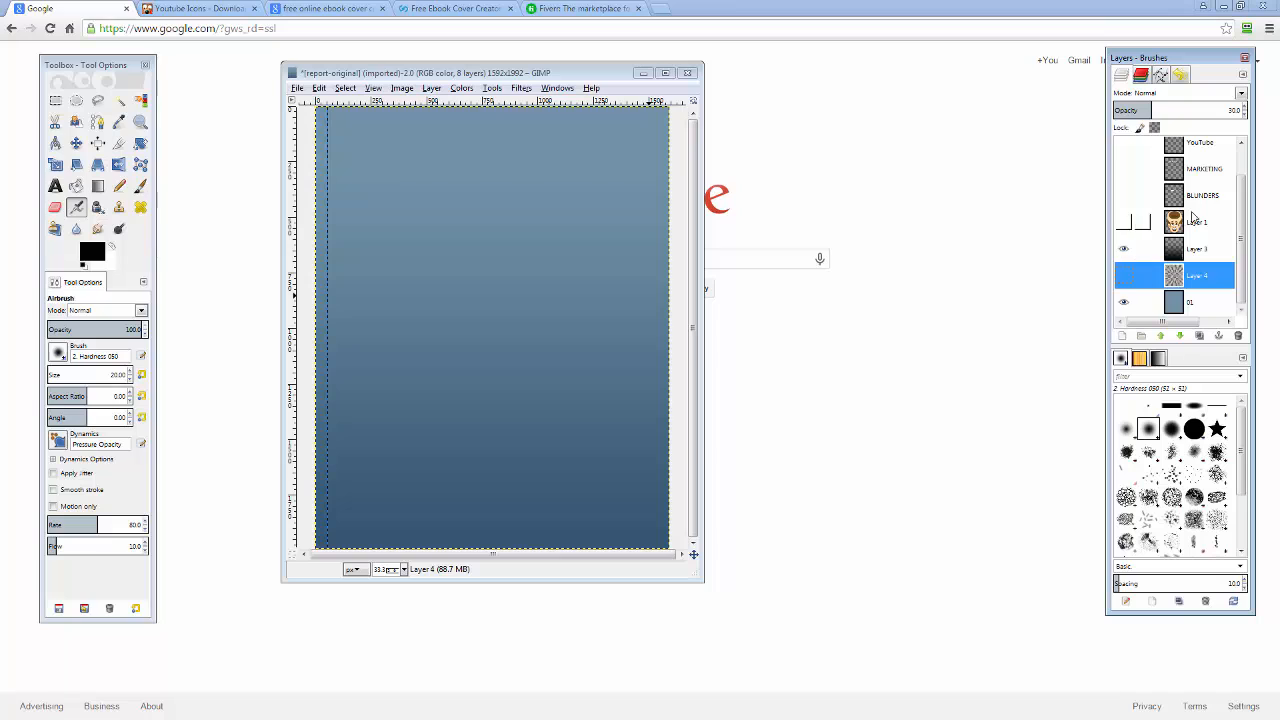
{"action": "left_click", "coordinate": [1199, 224]}
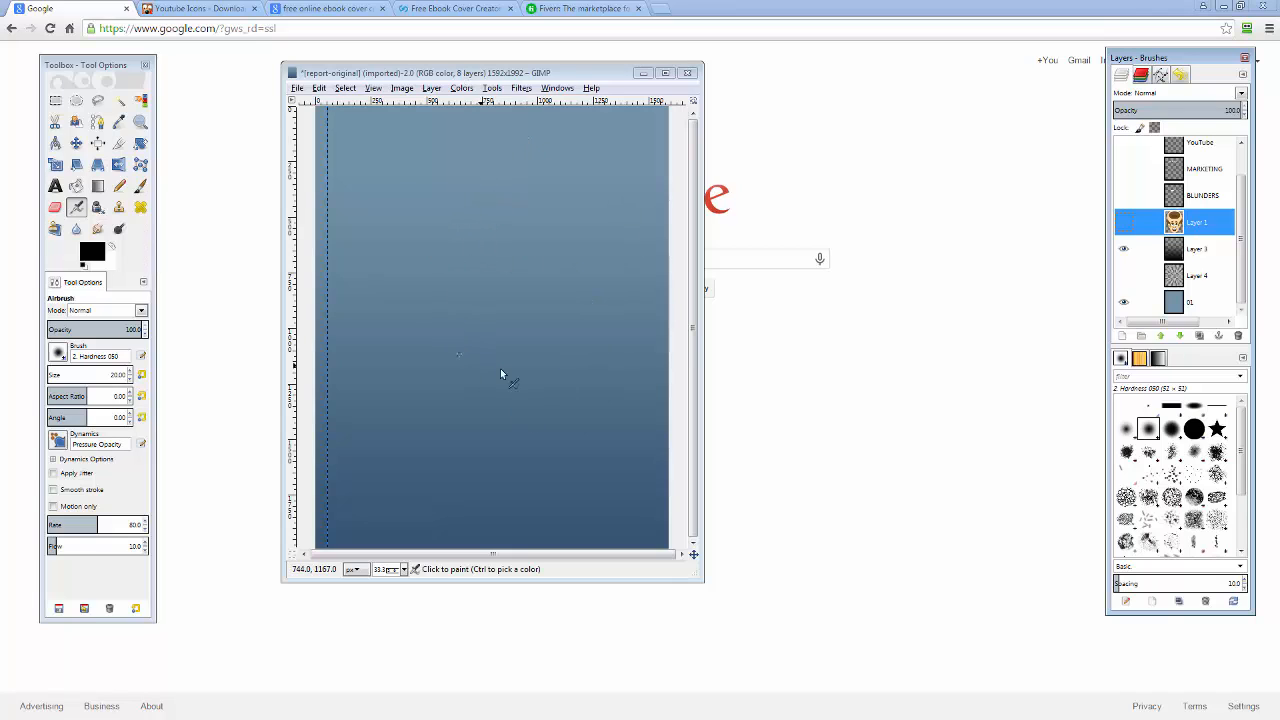
{"action": "left_click", "coordinate": [1207, 305]}
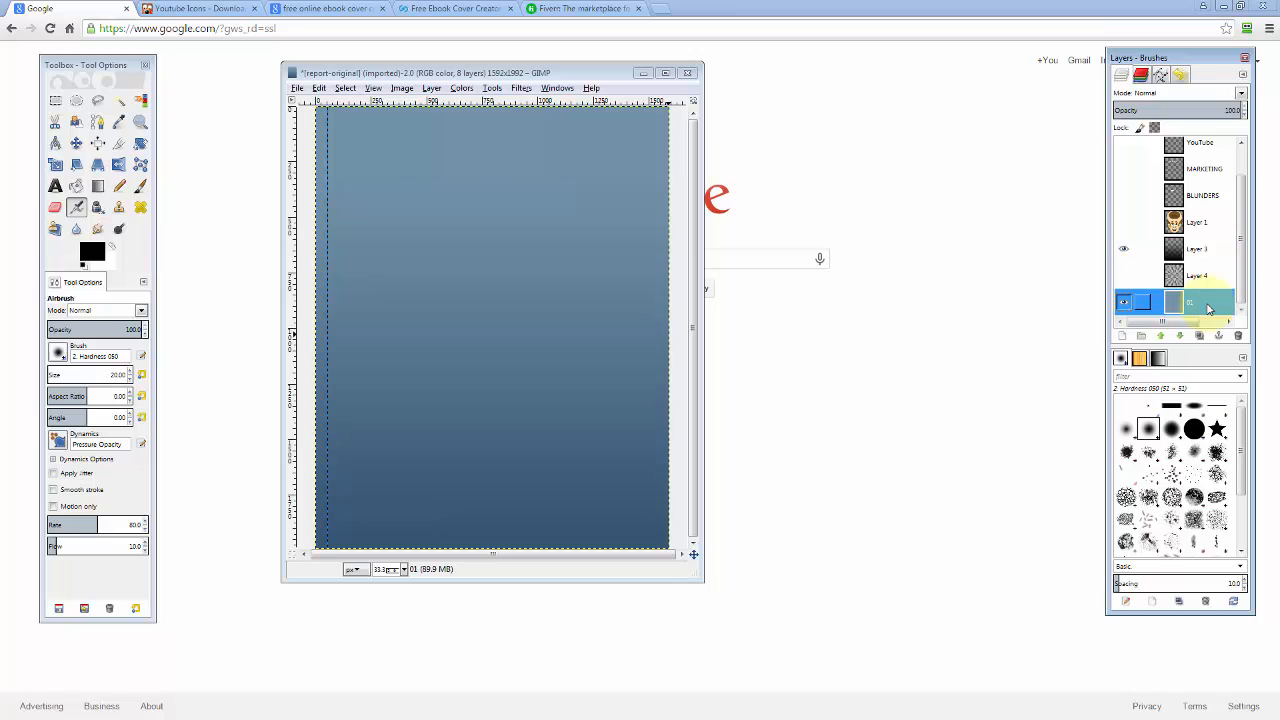
Add a new transparent layer and select the area covered by the layer's pixels.
{"action": "left_click", "coordinate": [1123, 337]}
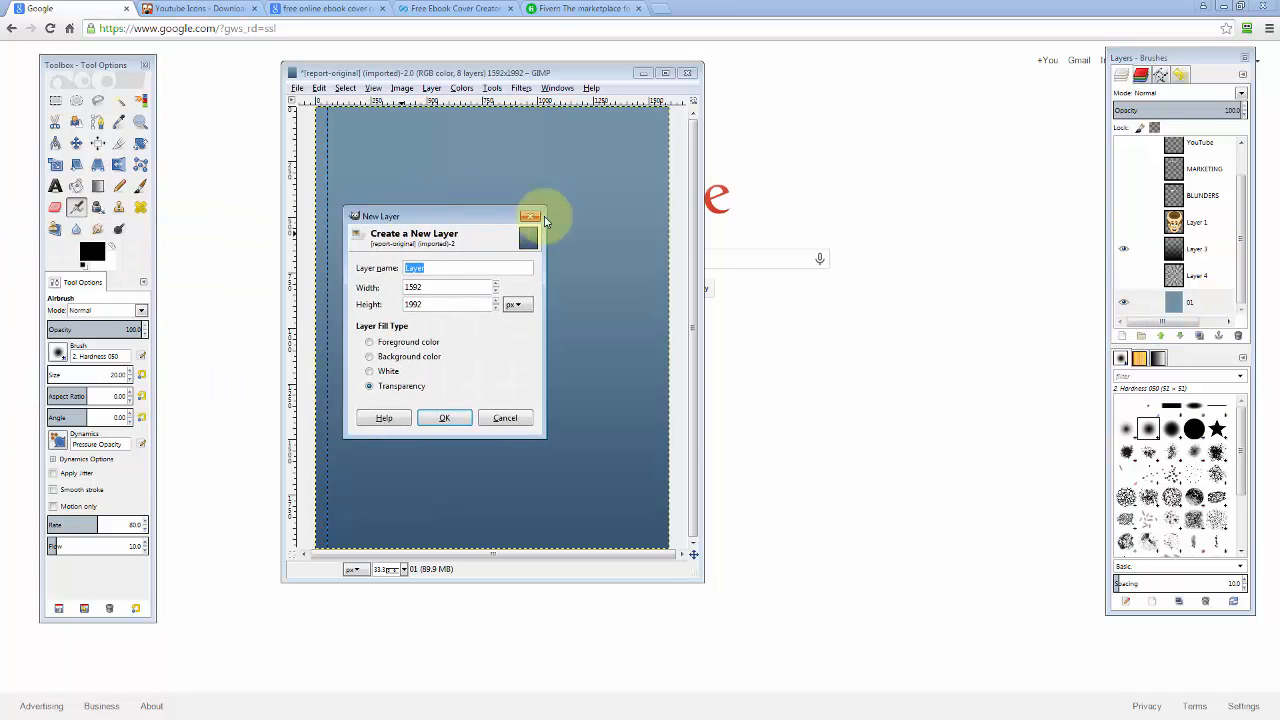
{"action": "left_click_drag", "start_coordinate": [530, 205], "coordinate": [904, 153]}
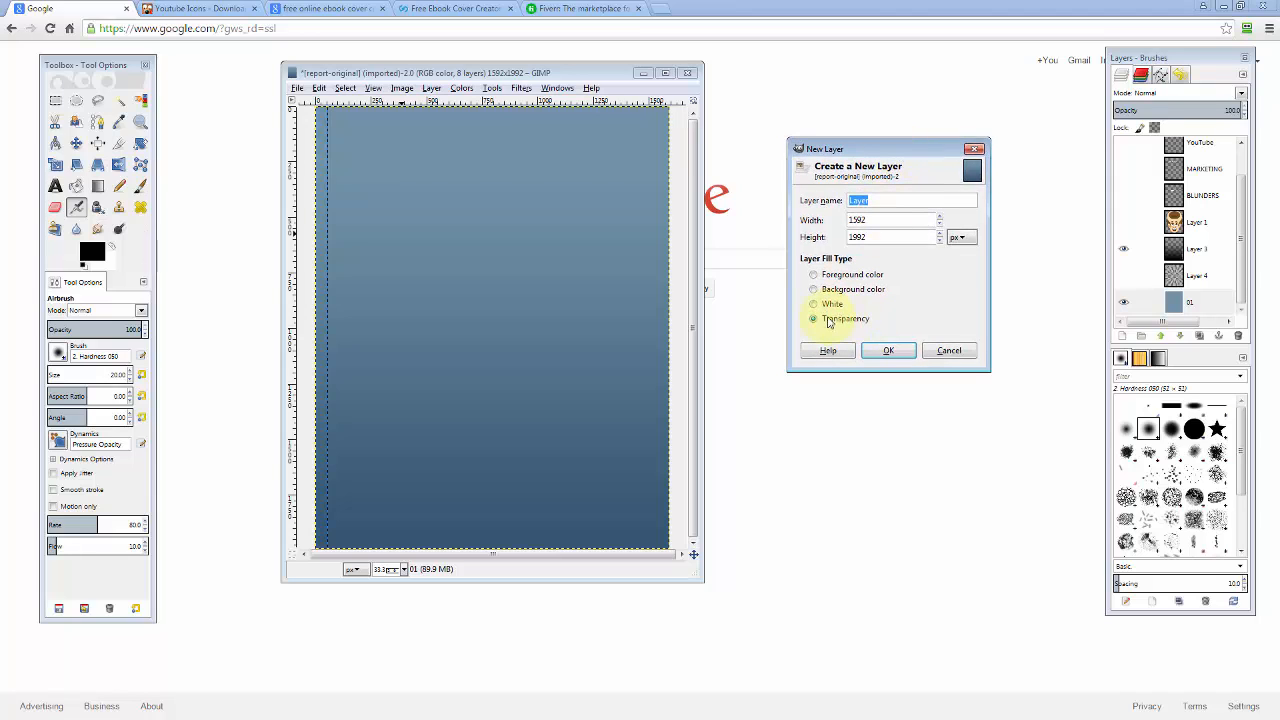
{"action": "left_click", "coordinate": [869, 351]}
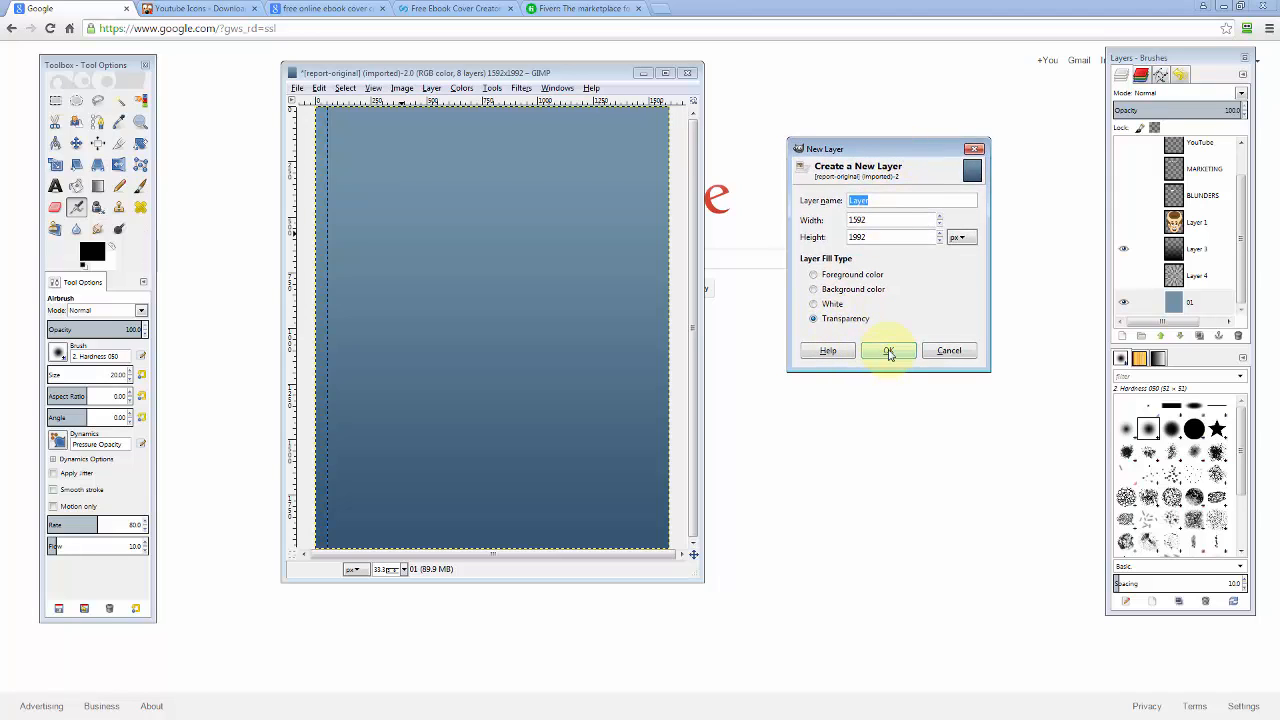
{"action": "left_click", "coordinate": [431, 88]}
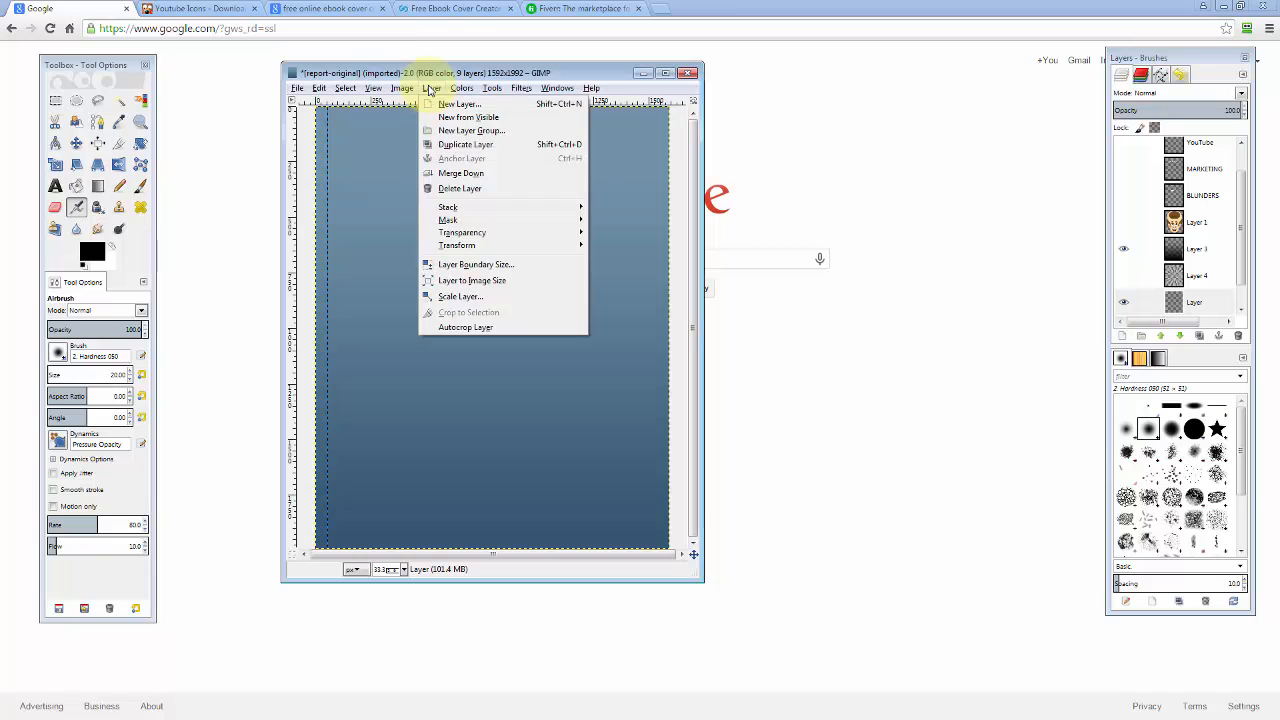
{"action": "mouse_move", "coordinate": [458, 234]}
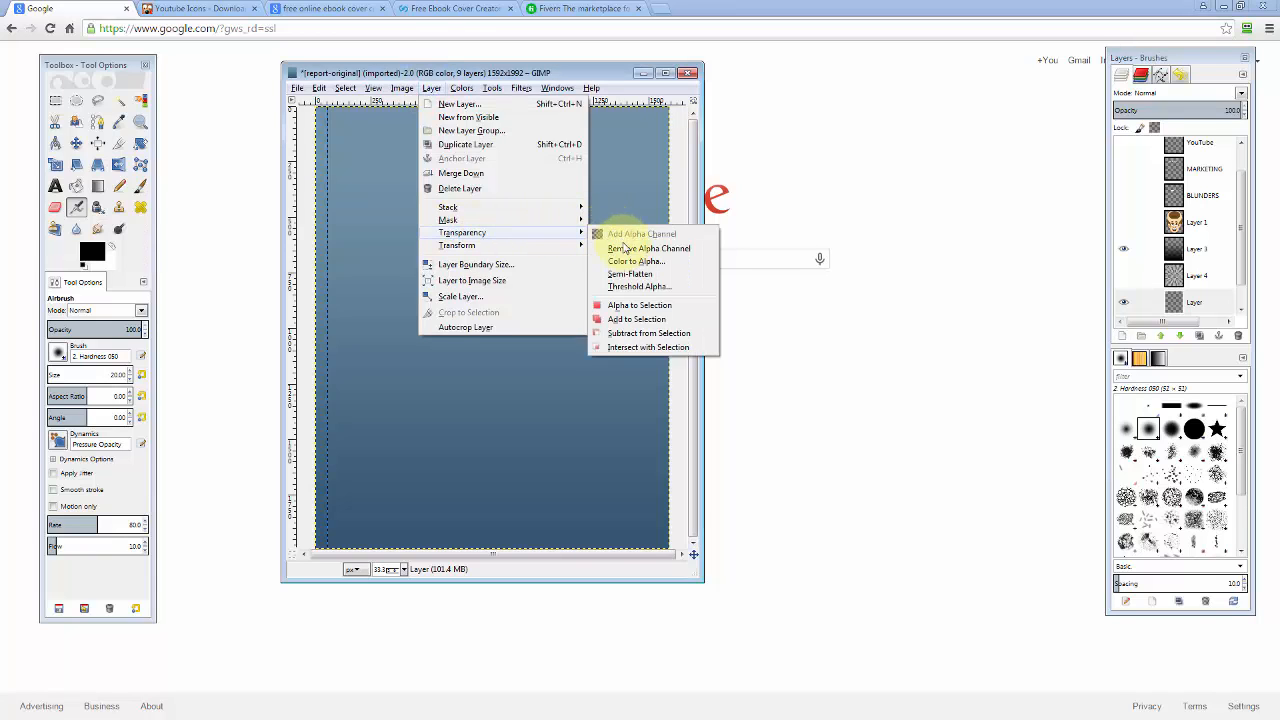
{"action": "left_click", "coordinate": [620, 306]}
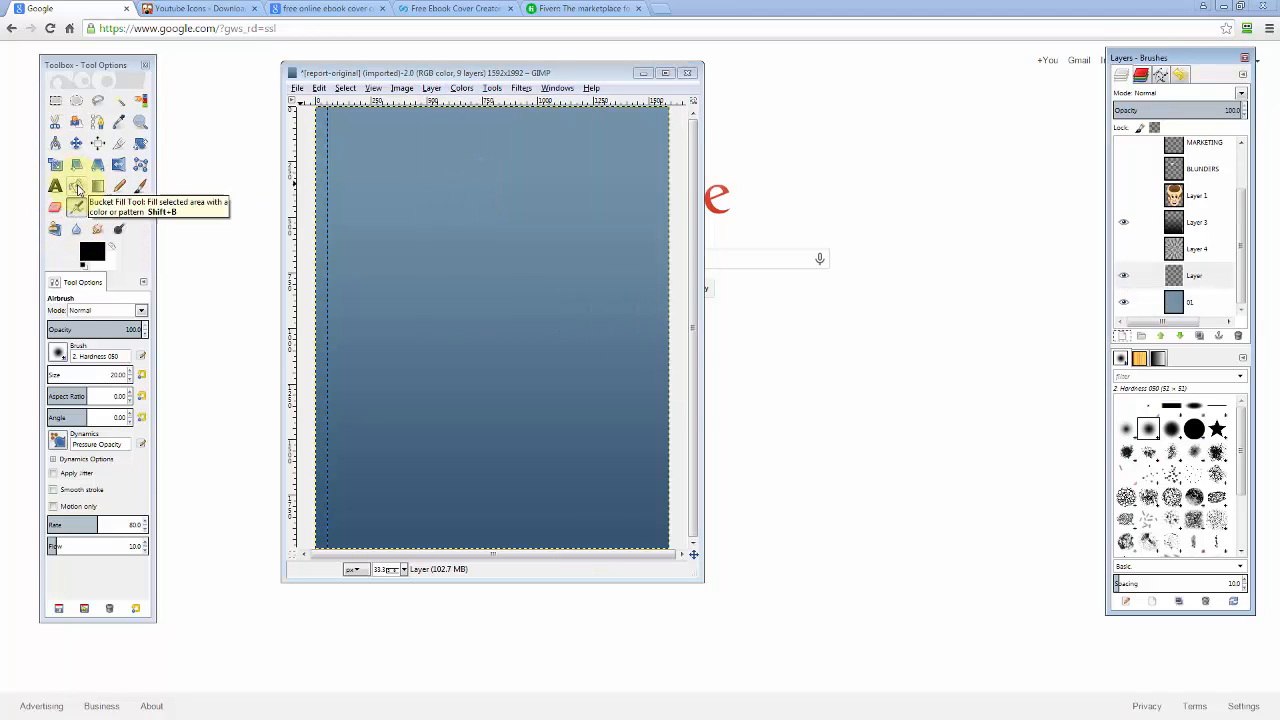
Bucket-fill the layer with bright blue 1860bc as the foreground colour.
{"action": "left_click", "coordinate": [78, 189]}
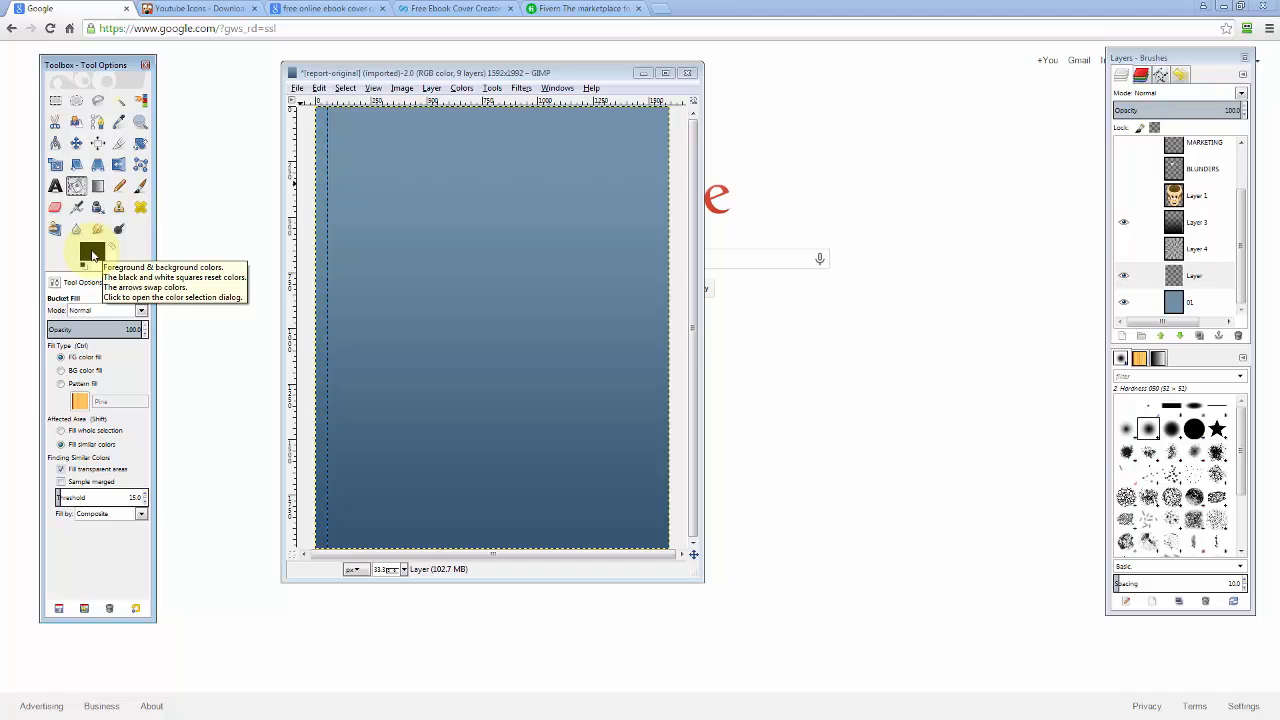
{"action": "left_click", "coordinate": [91, 253]}
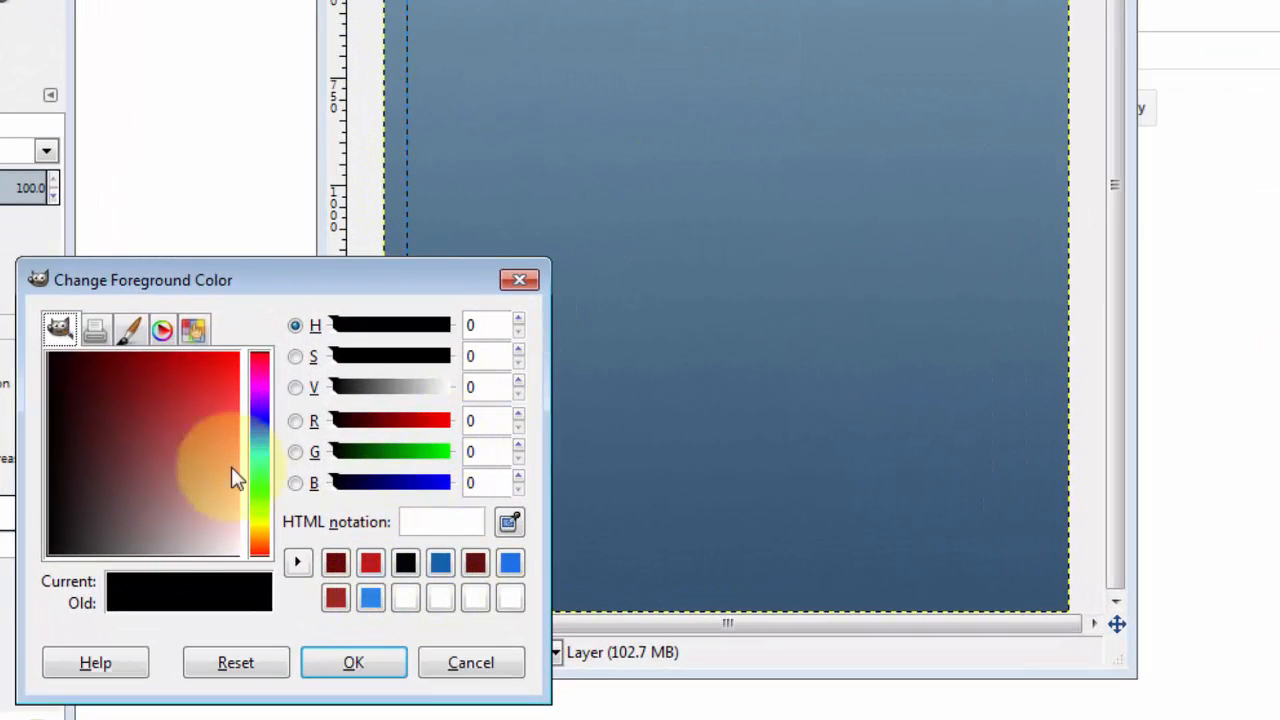
{"action": "left_click", "coordinate": [162, 331]}
{"action": "left_click", "coordinate": [71, 489]}
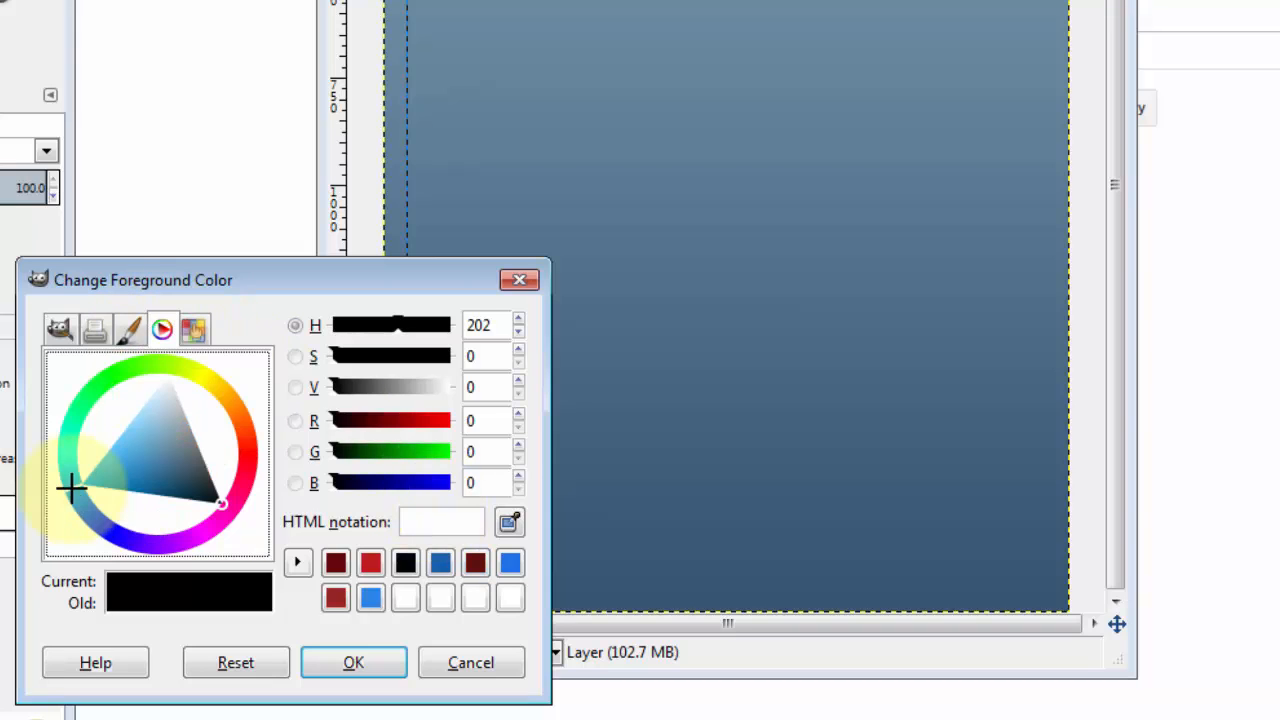
{"action": "left_click_drag", "start_coordinate": [112, 466], "coordinate": [131, 483]}
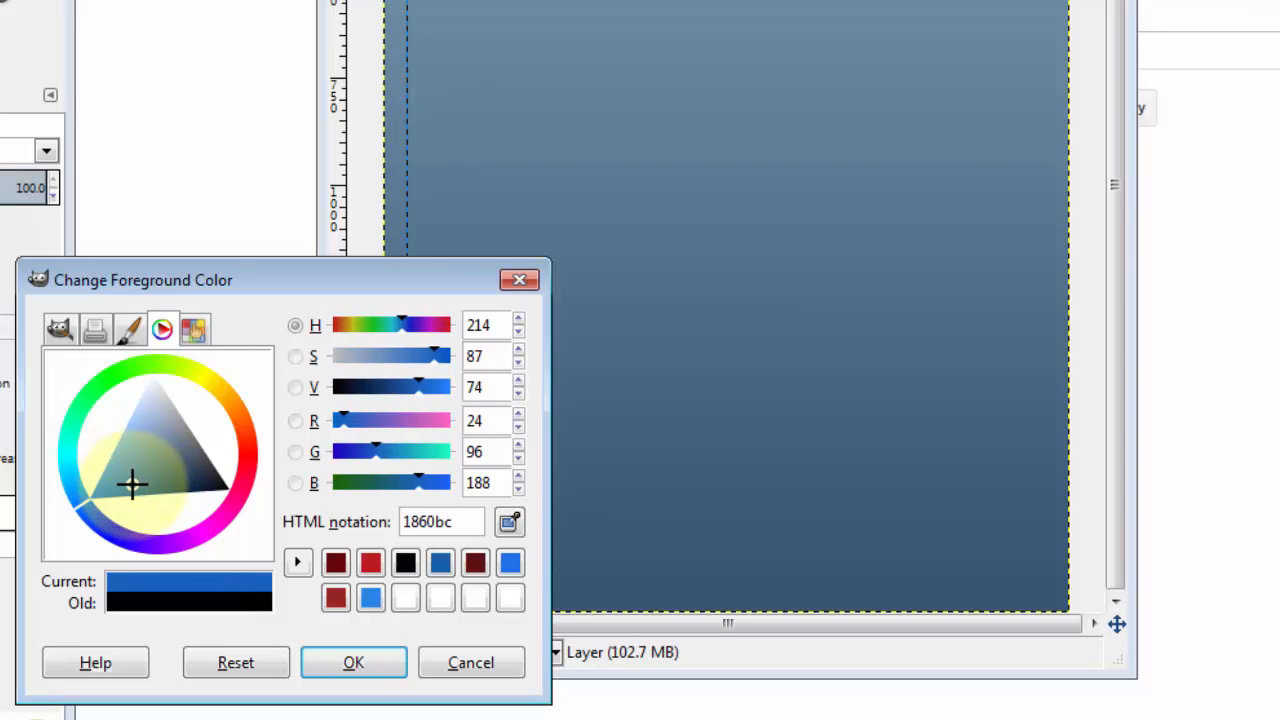
{"action": "left_click", "coordinate": [354, 663]}
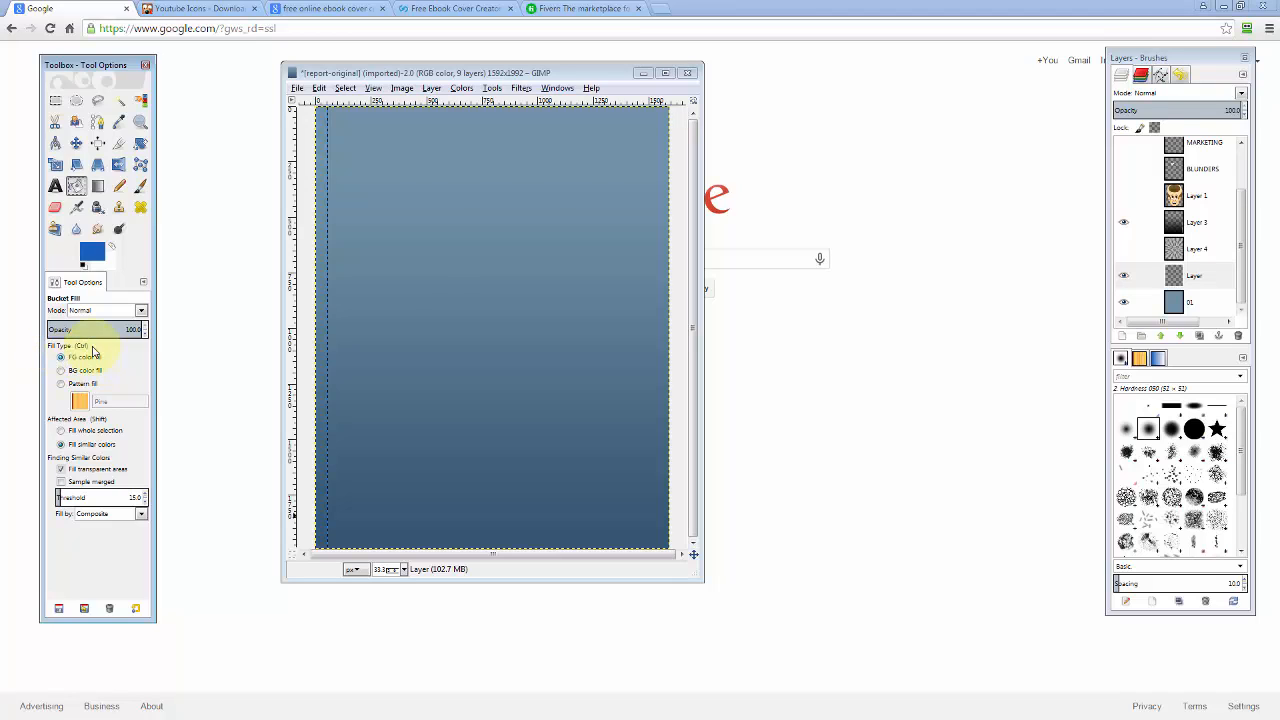
{"action": "left_click", "coordinate": [475, 214]}
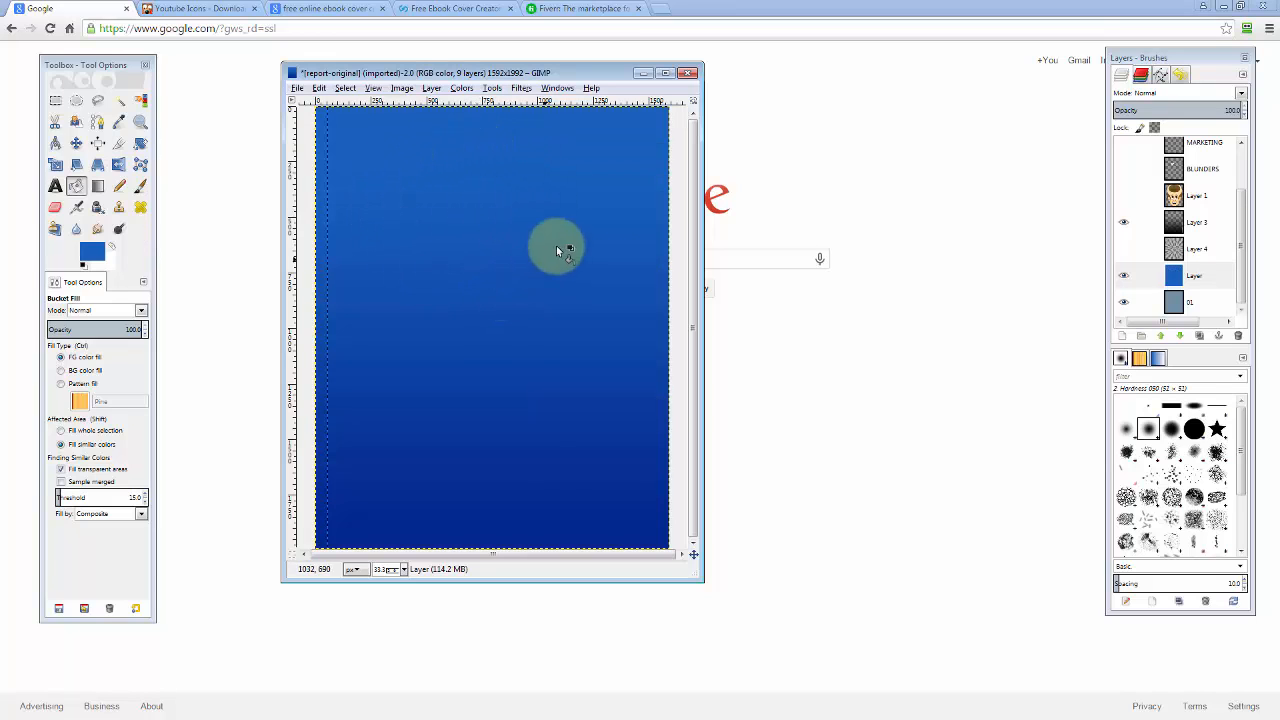
Add youtube-128.png from the Working folder to the cover as a layer.
{"action": "left_click", "coordinate": [297, 88]}
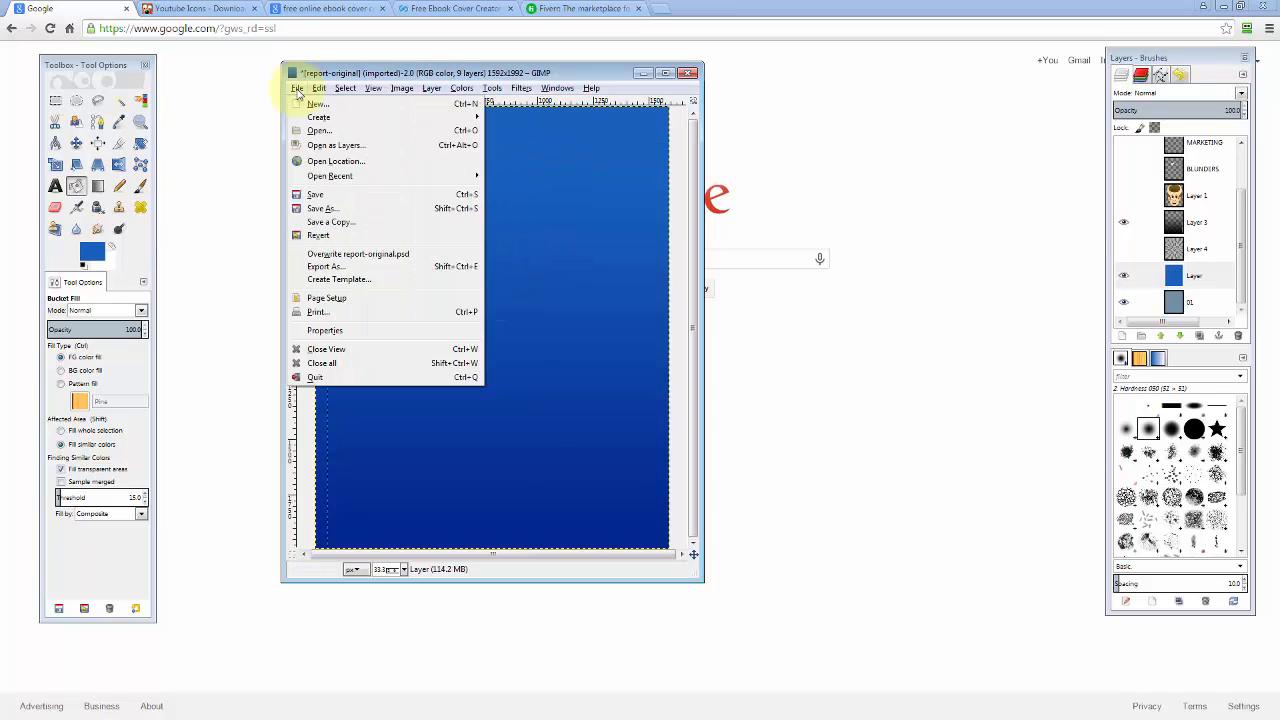
{"action": "left_click", "coordinate": [318, 131]}
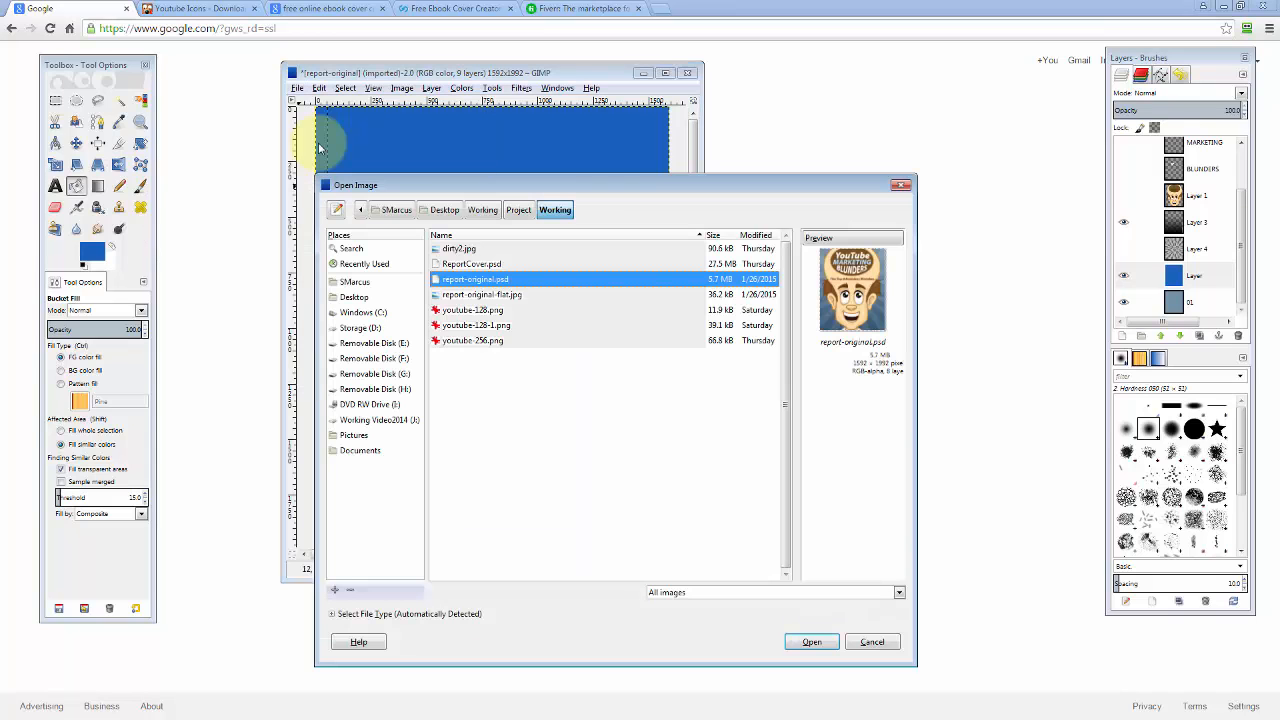
{"action": "left_click", "coordinate": [456, 327]}
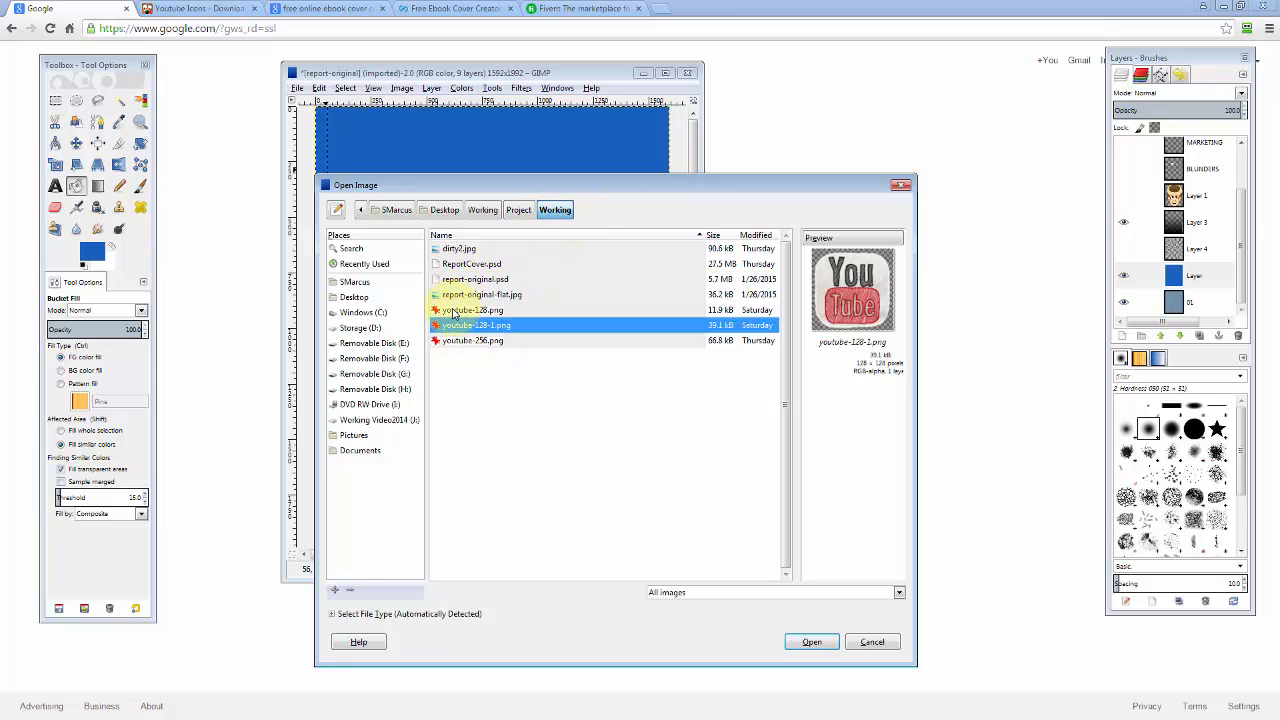
{"action": "left_click", "coordinate": [461, 311]}
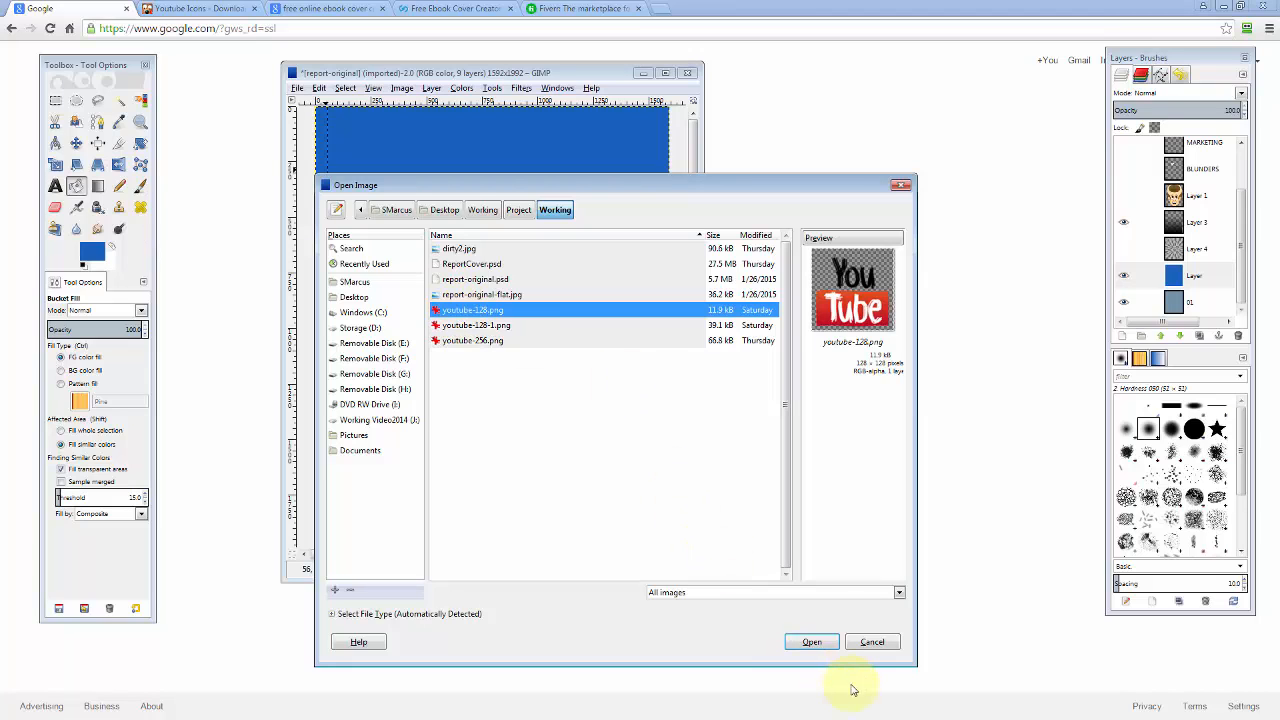
{"action": "left_click", "coordinate": [813, 643]}
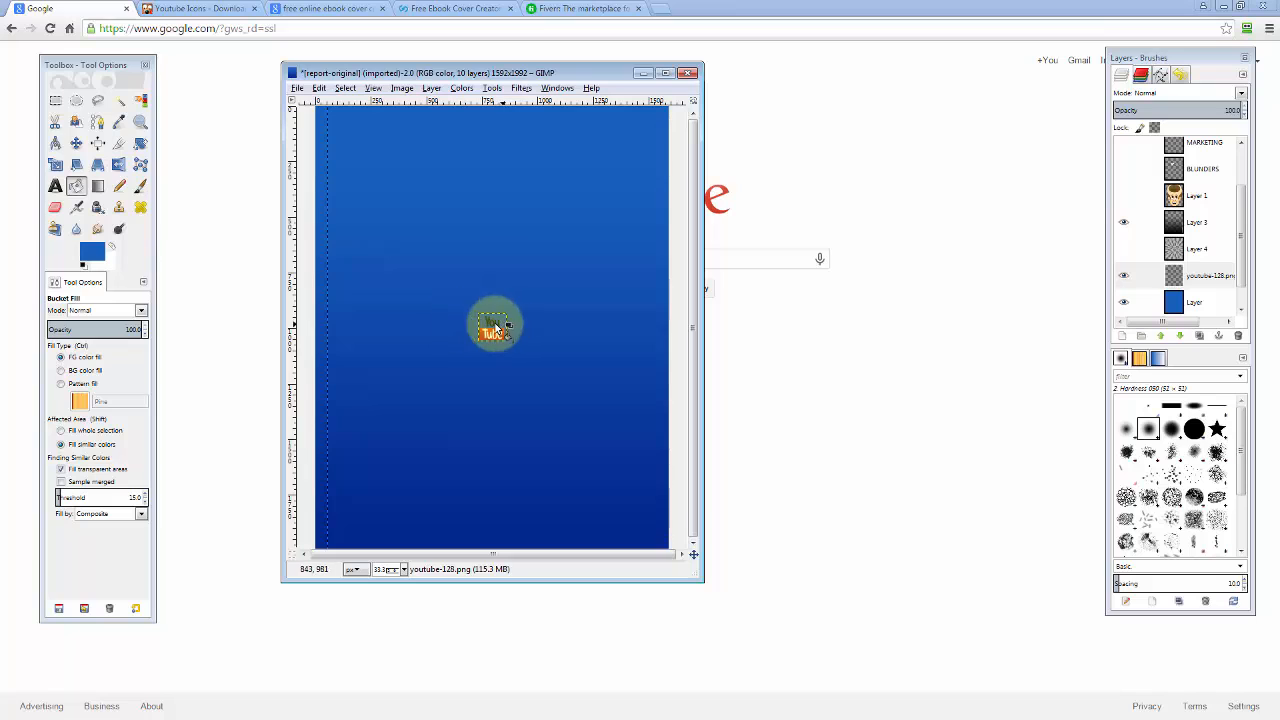
Scale the YouTube icon layer up from 128 to about 380 pixels square.
{"action": "left_click", "coordinate": [55, 165]}
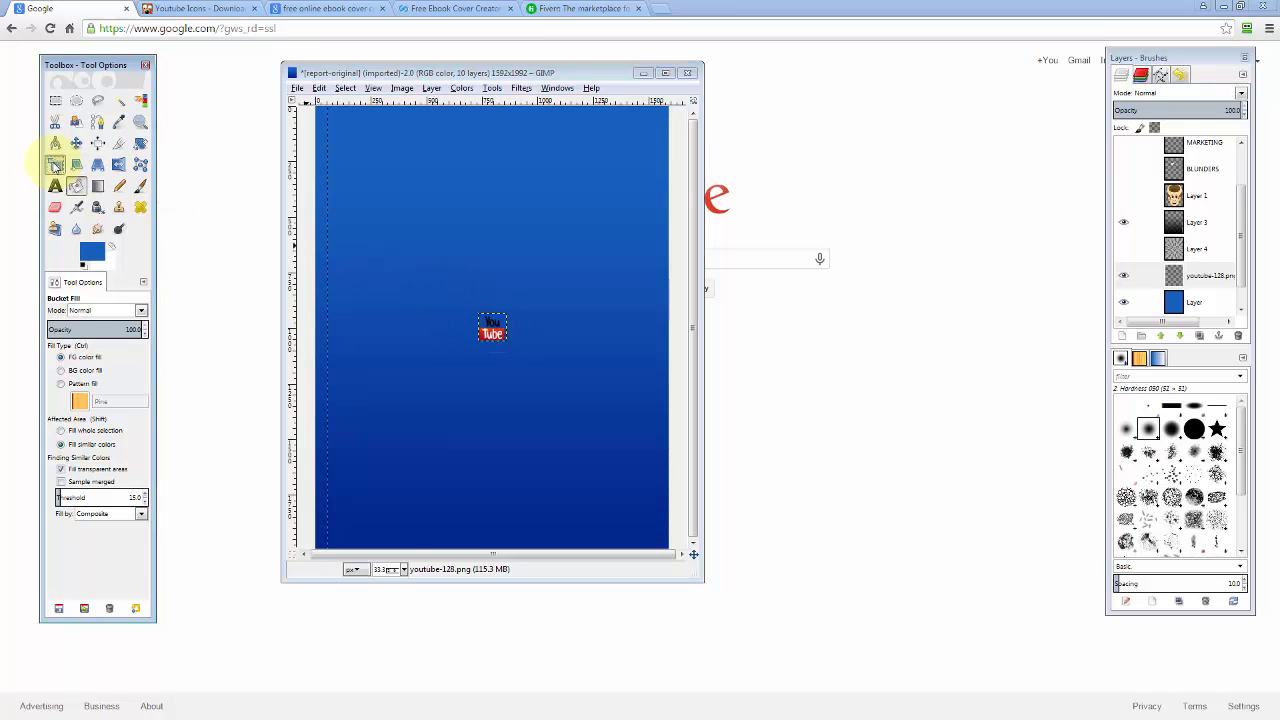
{"action": "left_click", "coordinate": [493, 325]}
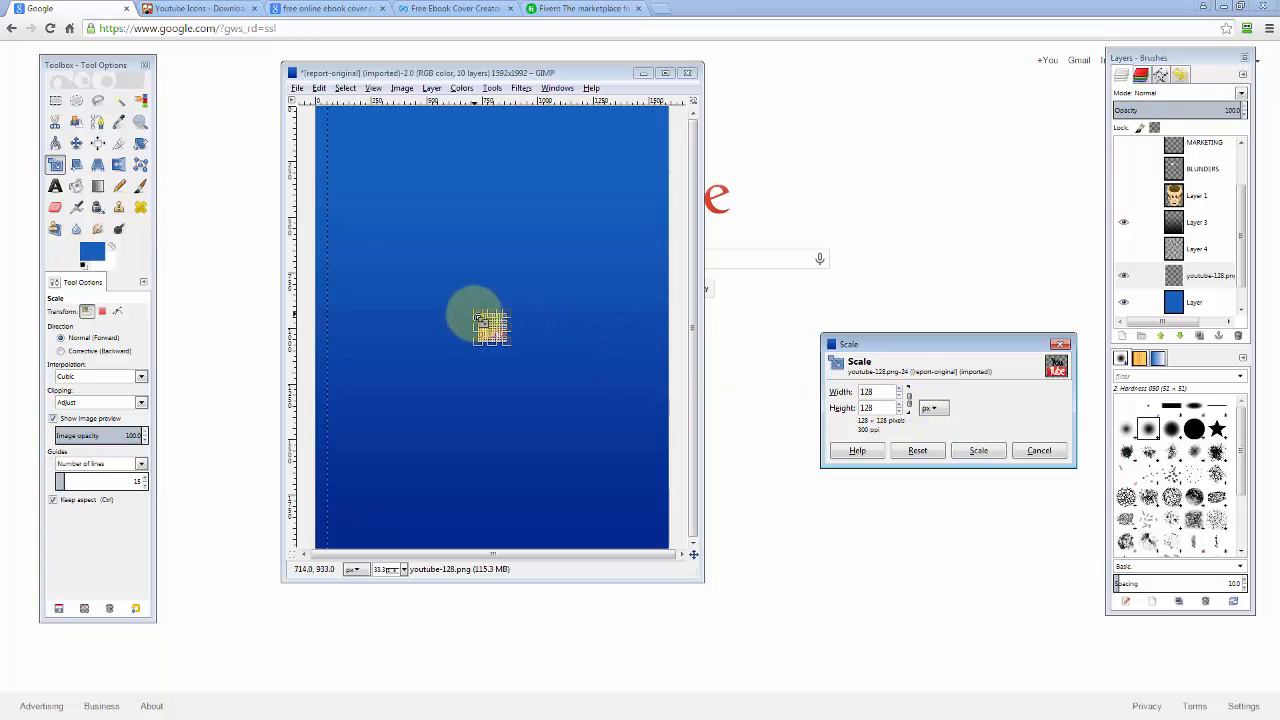
{"action": "left_click_drag", "start_coordinate": [478, 318], "coordinate": [392, 238]}
{"action": "left_click", "coordinate": [978, 450]}
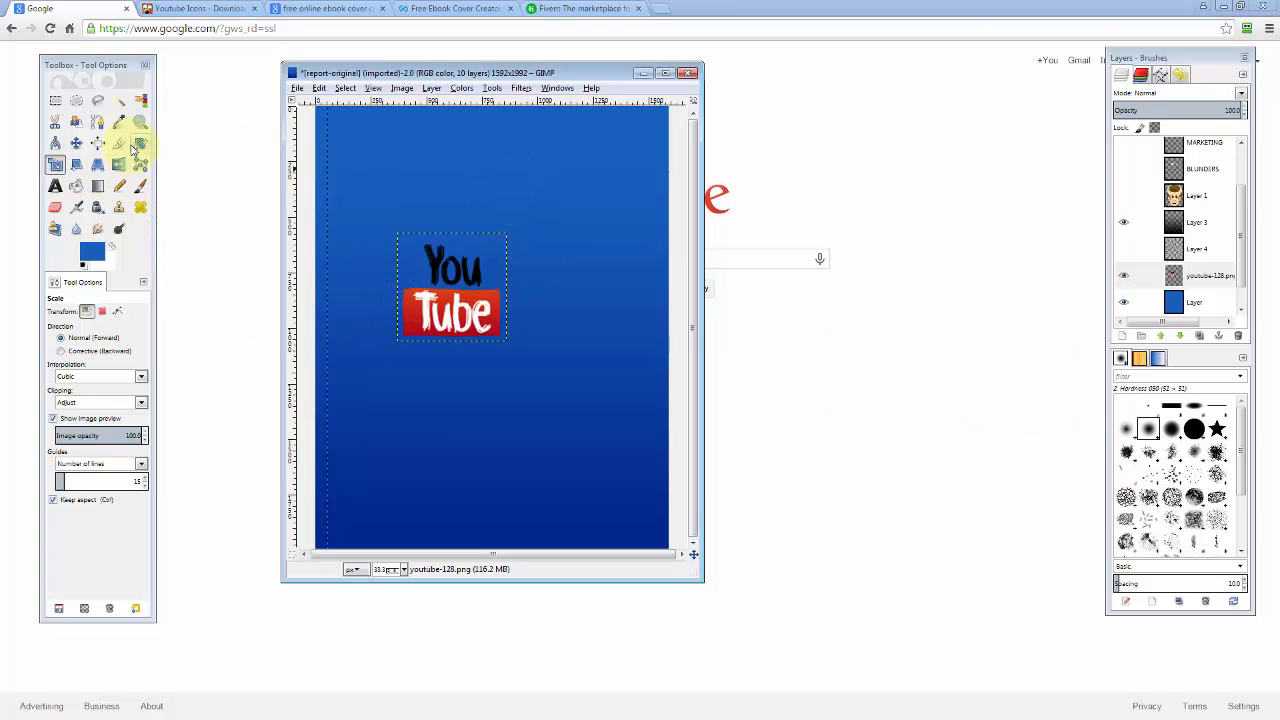
{"action": "left_click", "coordinate": [76, 143]}
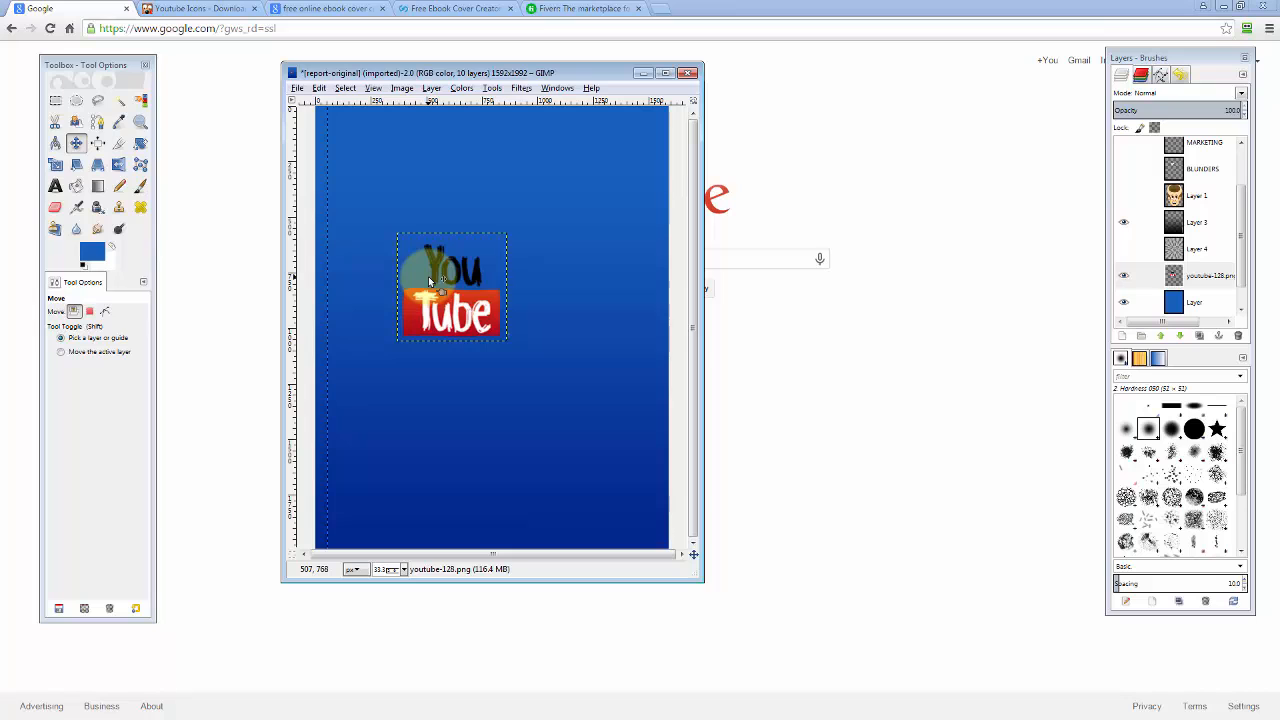
Drag the YouTube logo up to the top centre of the cover.
{"action": "left_click_drag", "start_coordinate": [428, 281], "coordinate": [473, 193]}
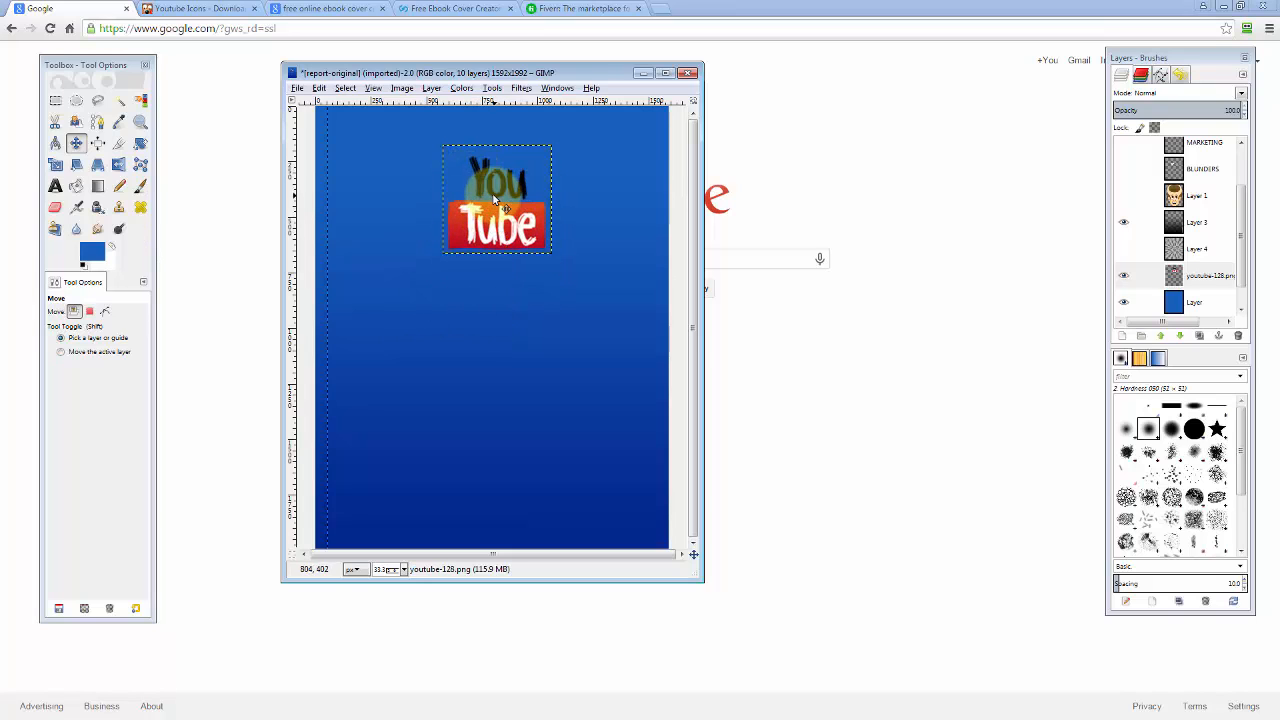
{"action": "left_click_drag", "start_coordinate": [491, 197], "coordinate": [487, 225]}
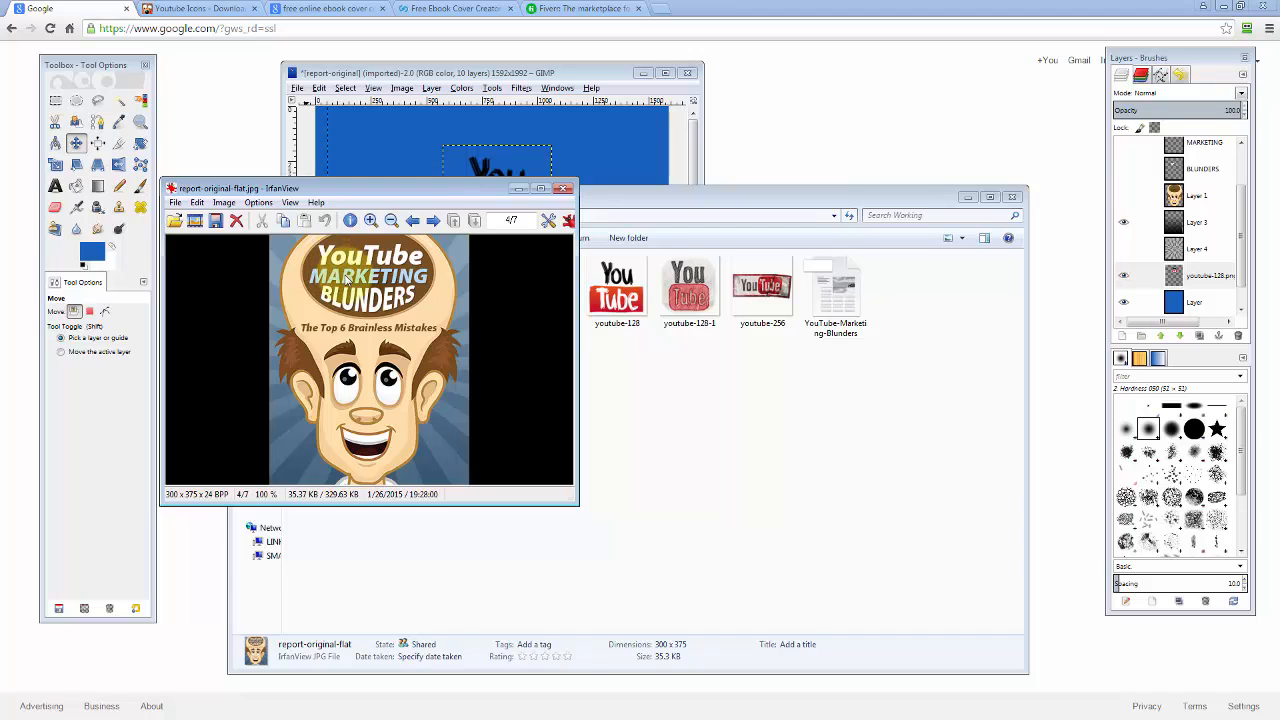
Close the IrfanView reference preview and minimize Explorer to bring GIMP forward.
{"action": "left_click", "coordinate": [563, 190]}
{"action": "left_click", "coordinate": [967, 197]}
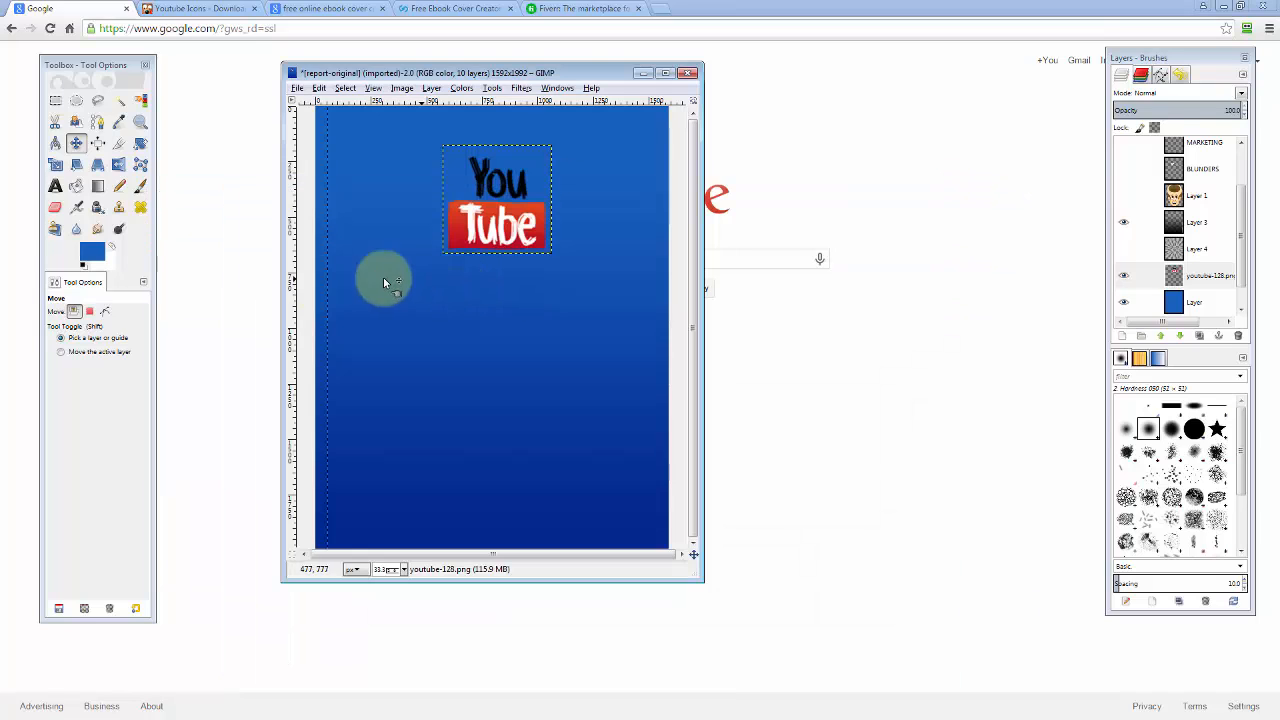
Pick the Text tool and set the text colour to black.
{"action": "left_click", "coordinate": [55, 187]}
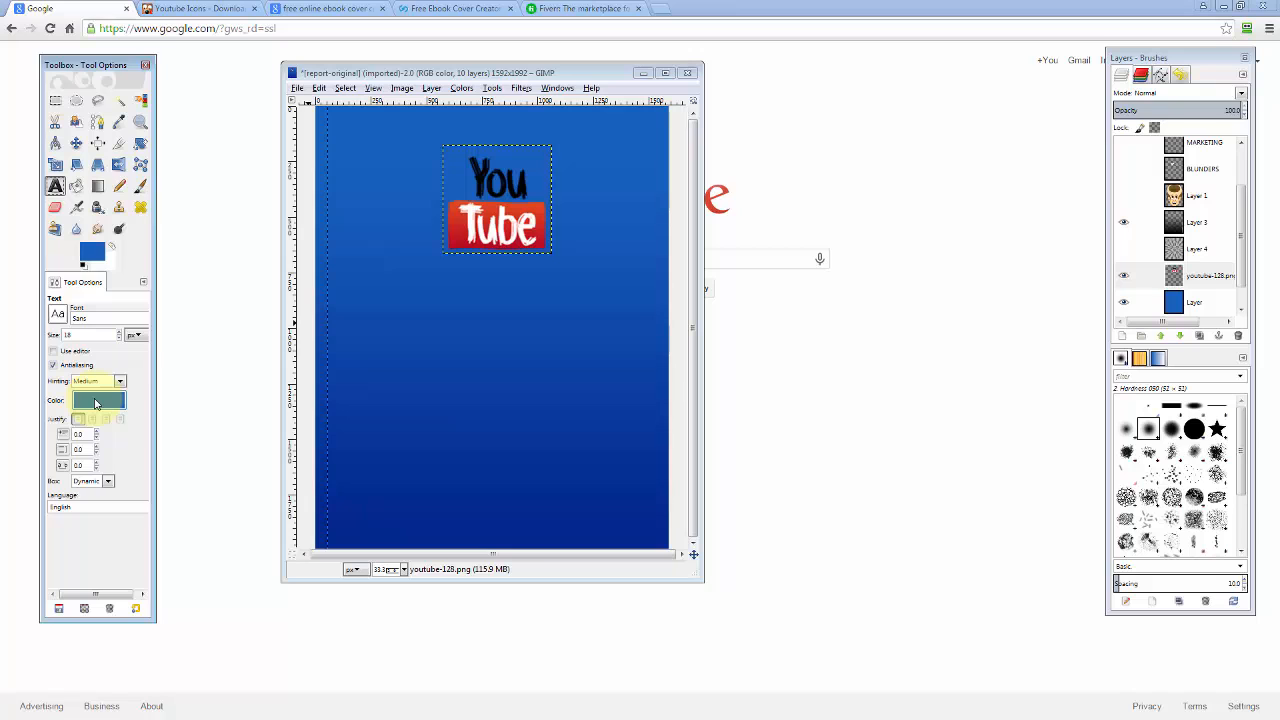
{"action": "left_click", "coordinate": [95, 403]}
{"action": "left_click_drag", "start_coordinate": [322, 401], "coordinate": [890, 369]}
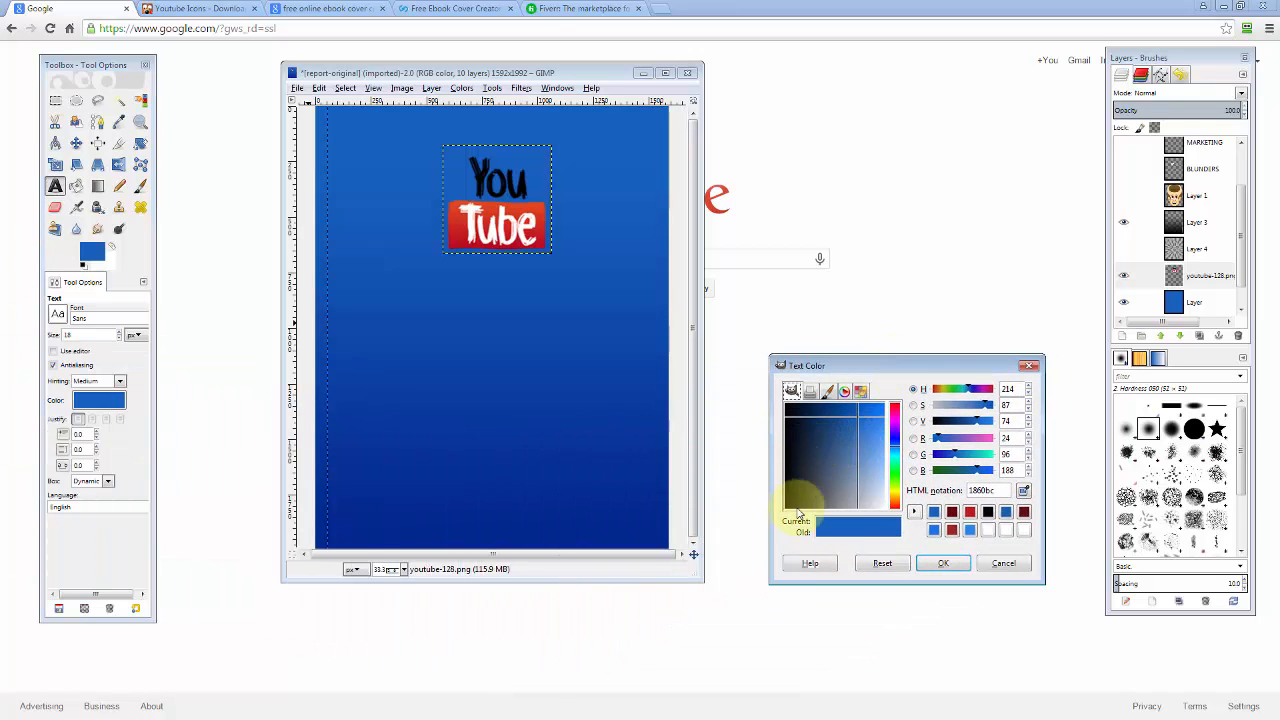
{"action": "left_click", "coordinate": [987, 514]}
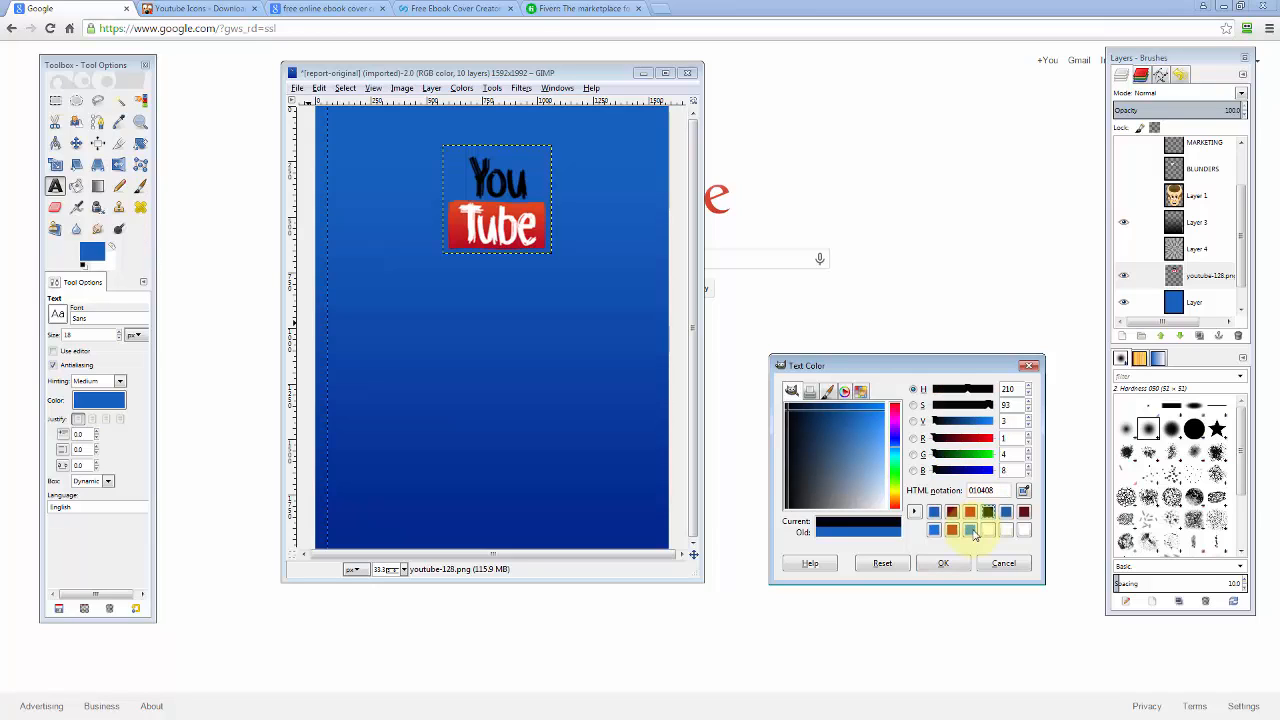
{"action": "left_click", "coordinate": [945, 564]}
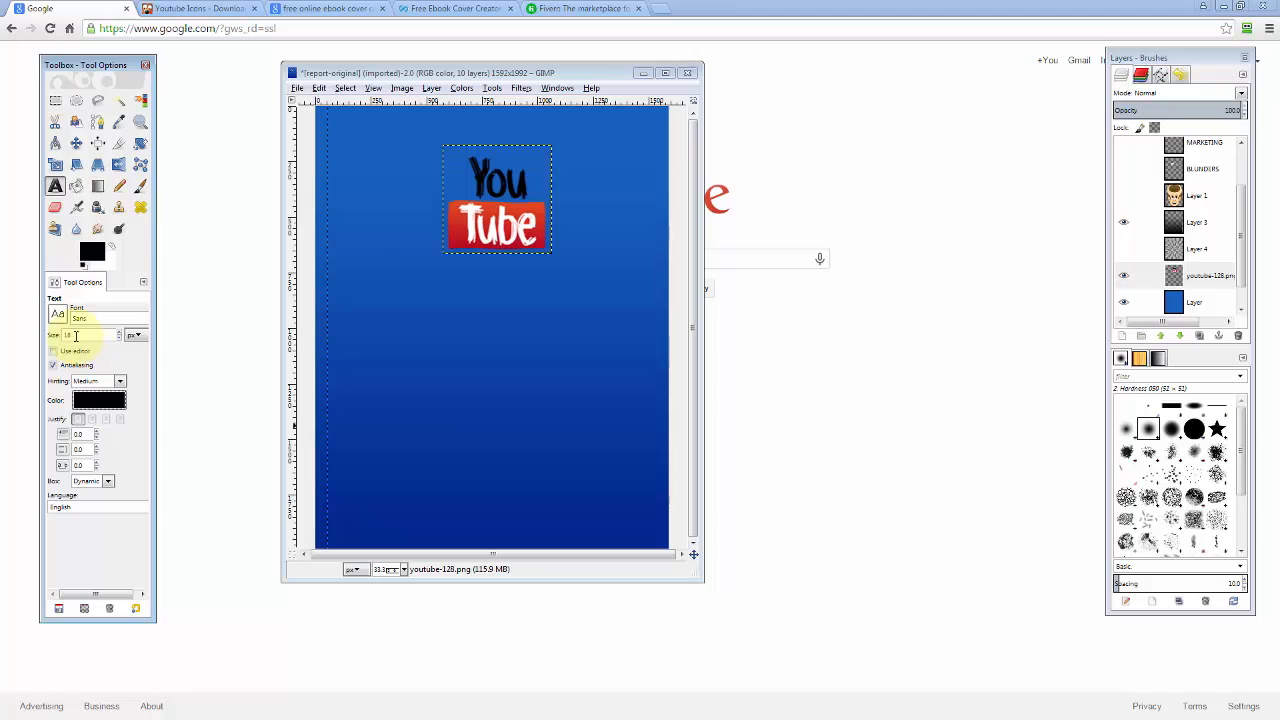
Choose the Arial Heavy font and draw a wide text box below the YouTube logo.
{"action": "left_click", "coordinate": [58, 316]}
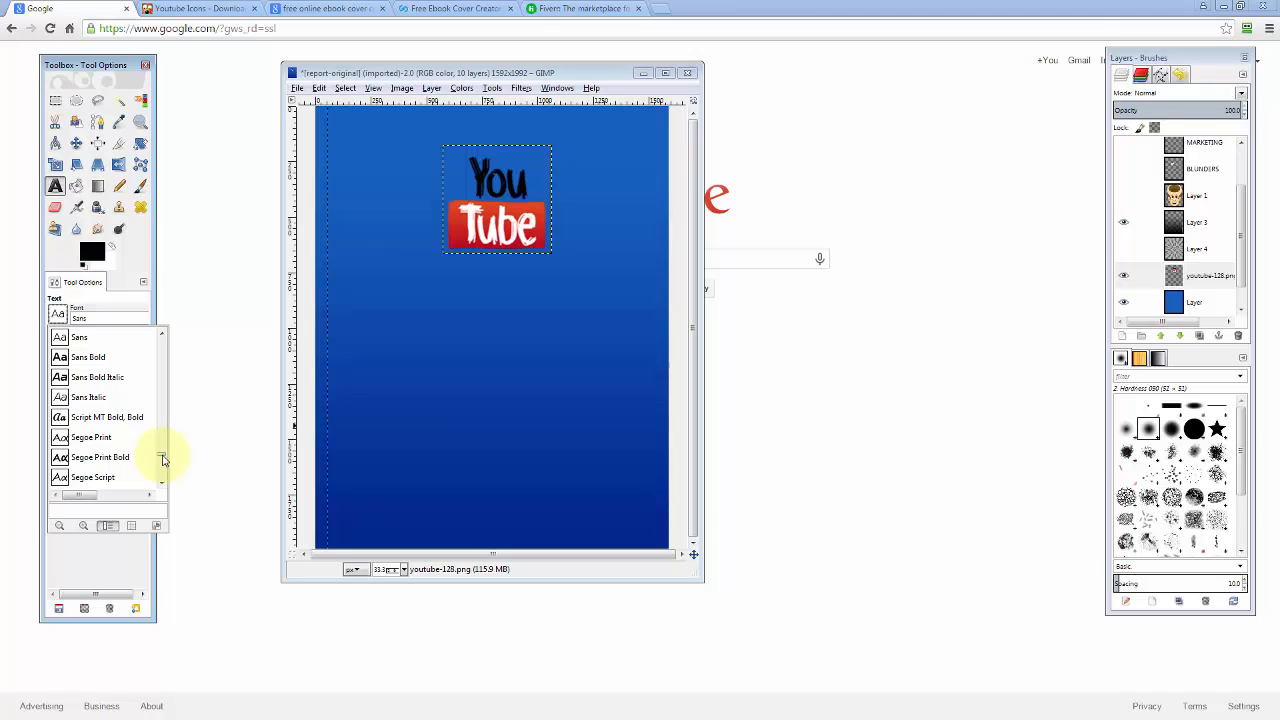
{"action": "left_click_drag", "start_coordinate": [163, 459], "coordinate": [164, 337]}
{"action": "left_click", "coordinate": [80, 440]}
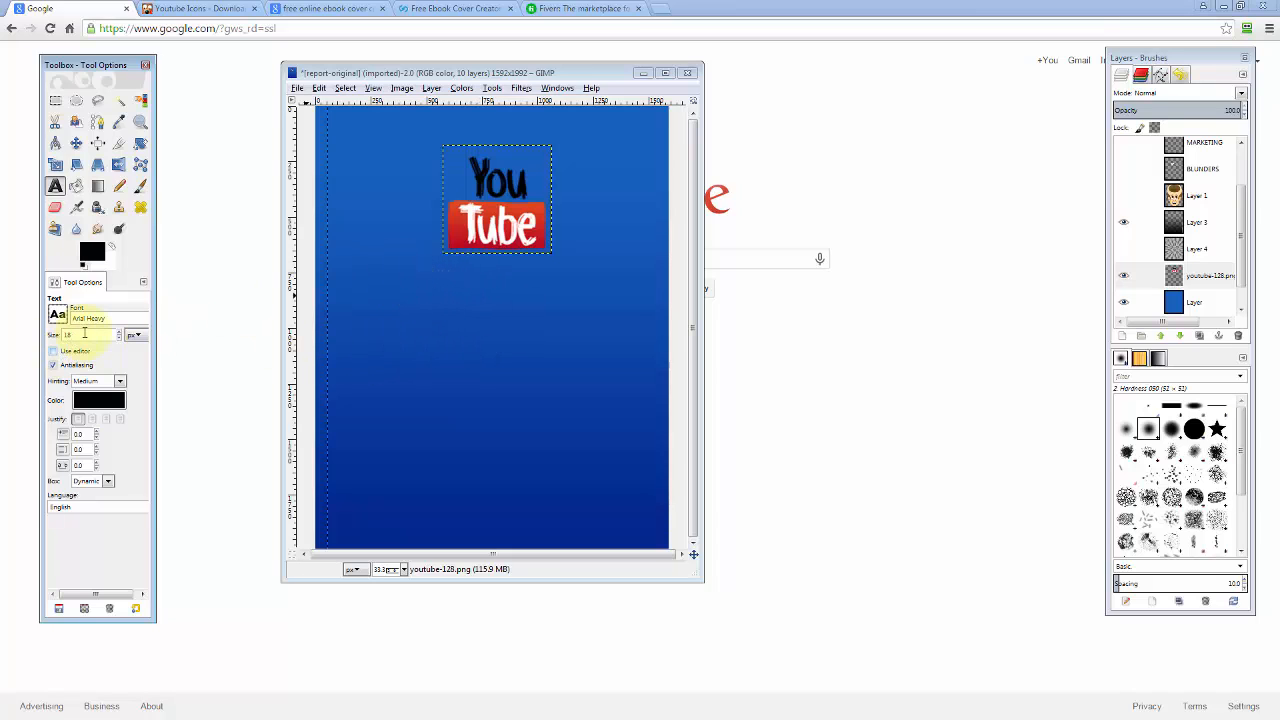
{"action": "left_click_drag", "start_coordinate": [360, 268], "coordinate": [654, 345]}
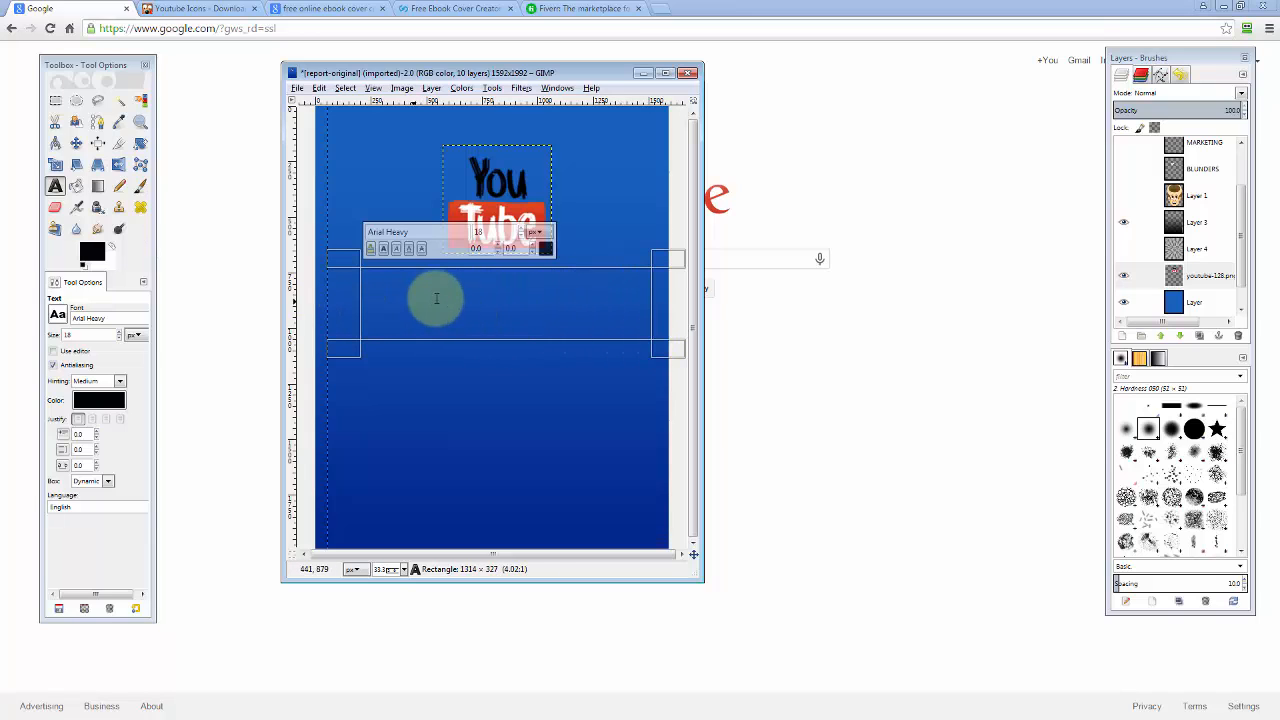
Select the 'Marketing' text and raise its font size several steps.
{"action": "type", "text": "Marketing"}
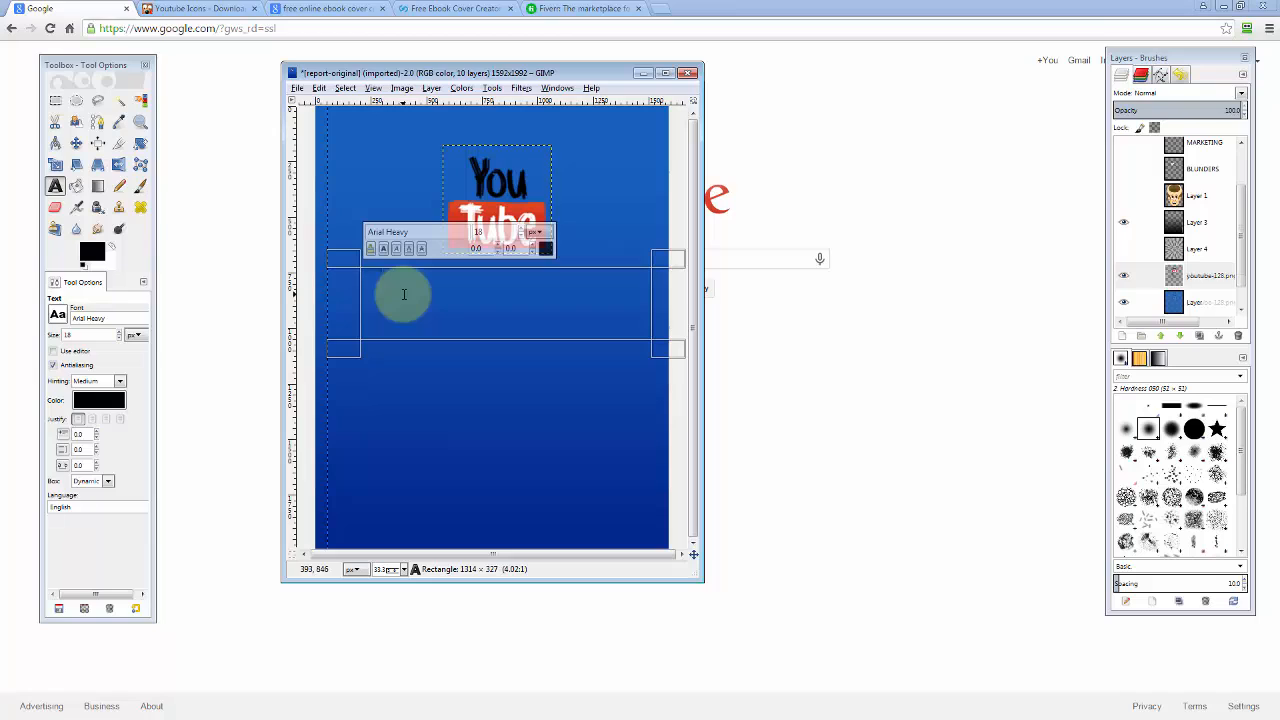
{"action": "left_click_drag", "start_coordinate": [352, 255], "coordinate": [234, 260]}
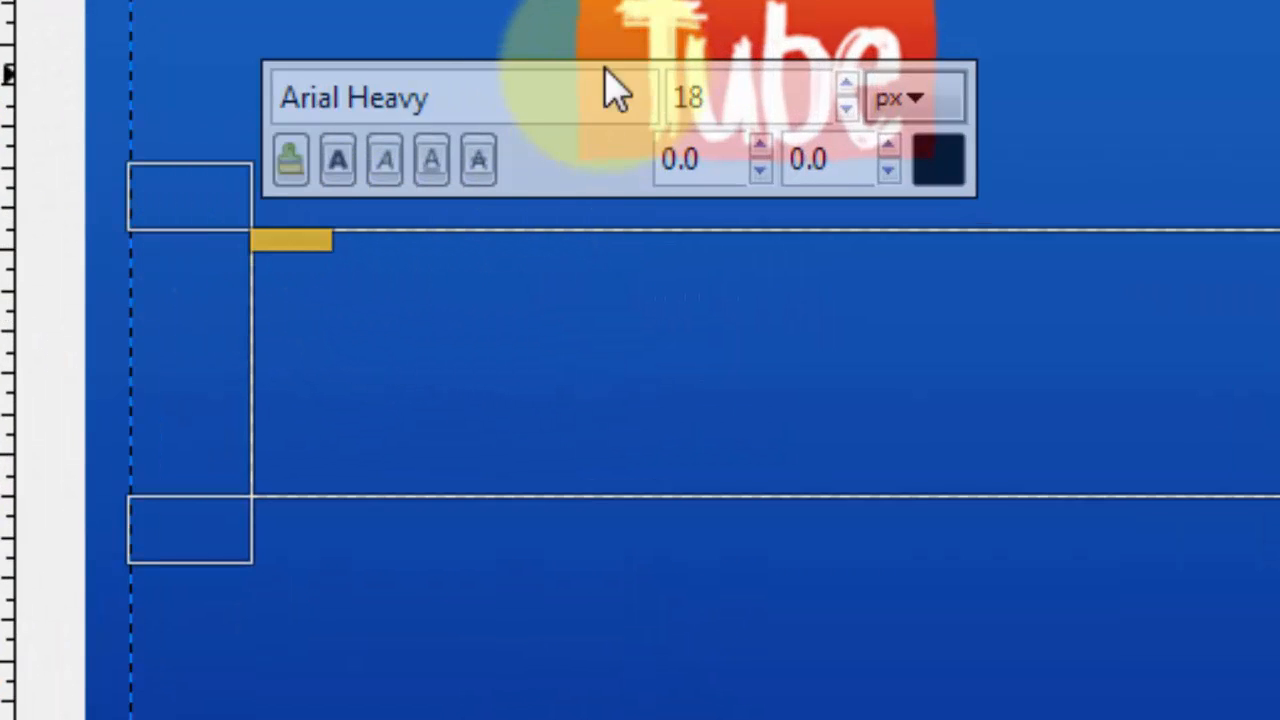
{"action": "left_click", "coordinate": [847, 85]}
{"action": "left_click", "coordinate": [850, 85]}
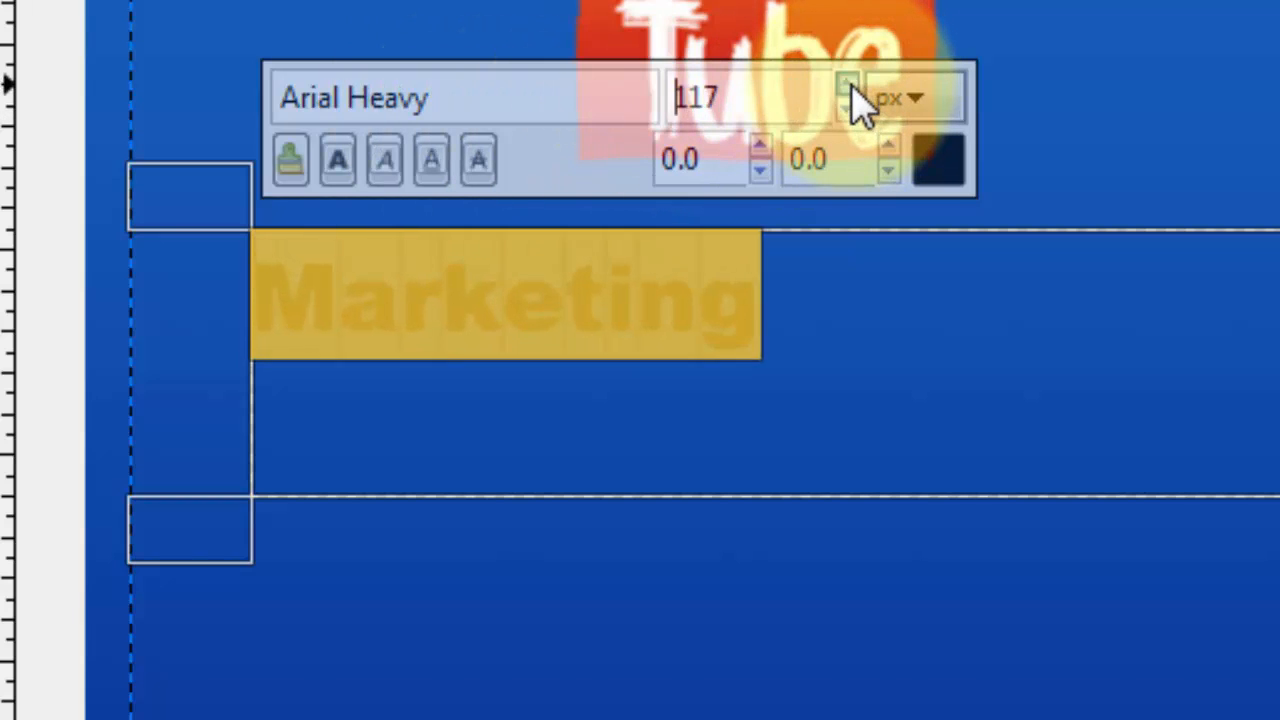
{"action": "left_click", "coordinate": [850, 85]}
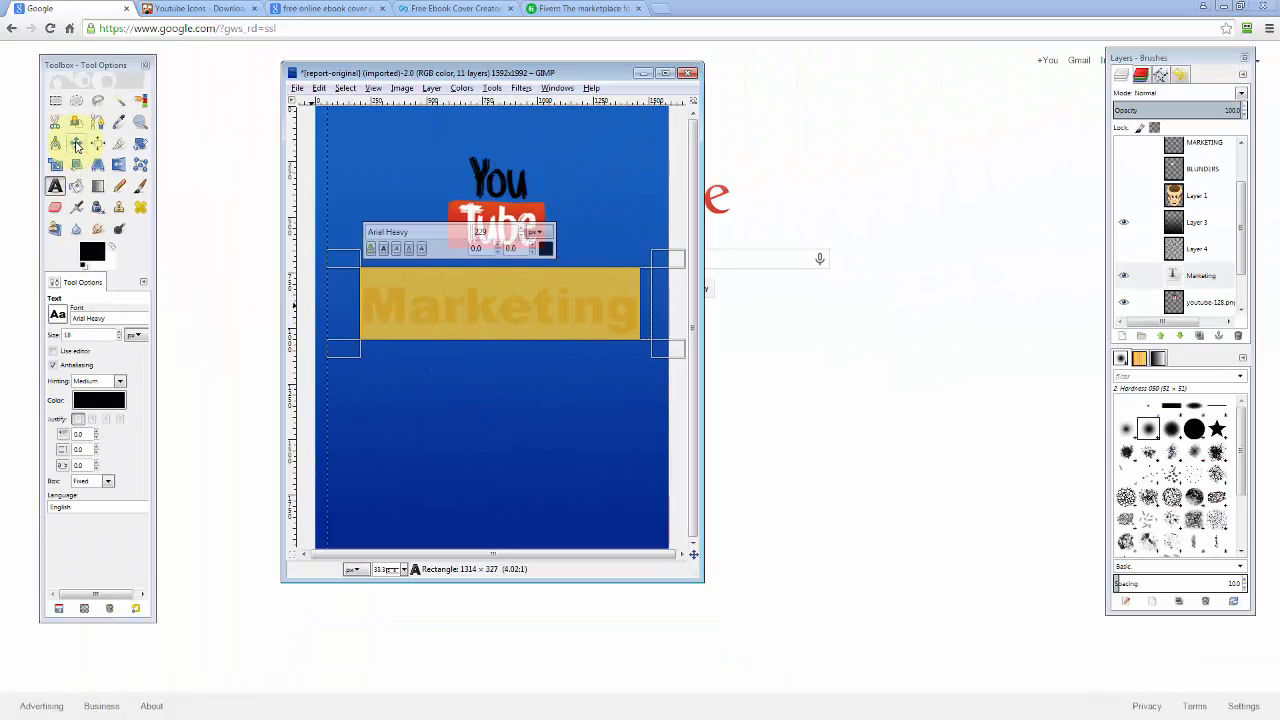
Move the Marketing text layer up to sit directly beneath the YouTube logo.
{"action": "left_click", "coordinate": [76, 145]}
{"action": "left_click", "coordinate": [455, 303]}
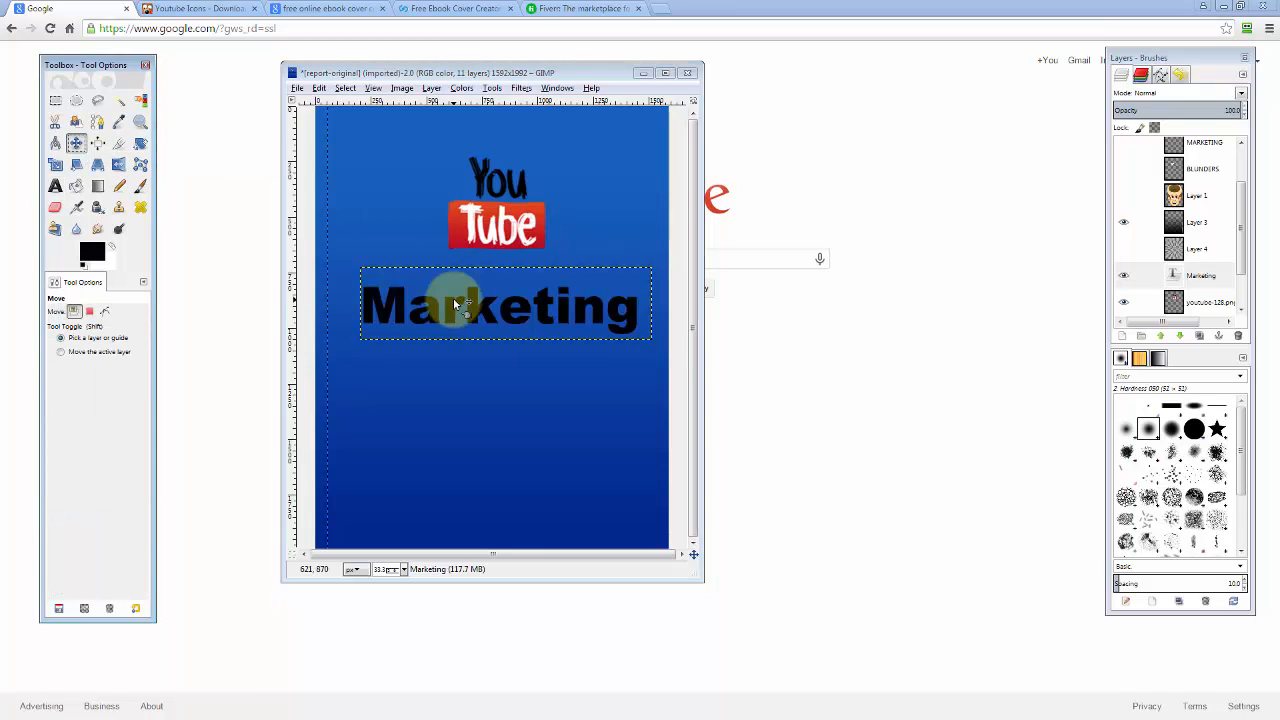
{"action": "left_click_drag", "start_coordinate": [455, 303], "coordinate": [446, 275]}
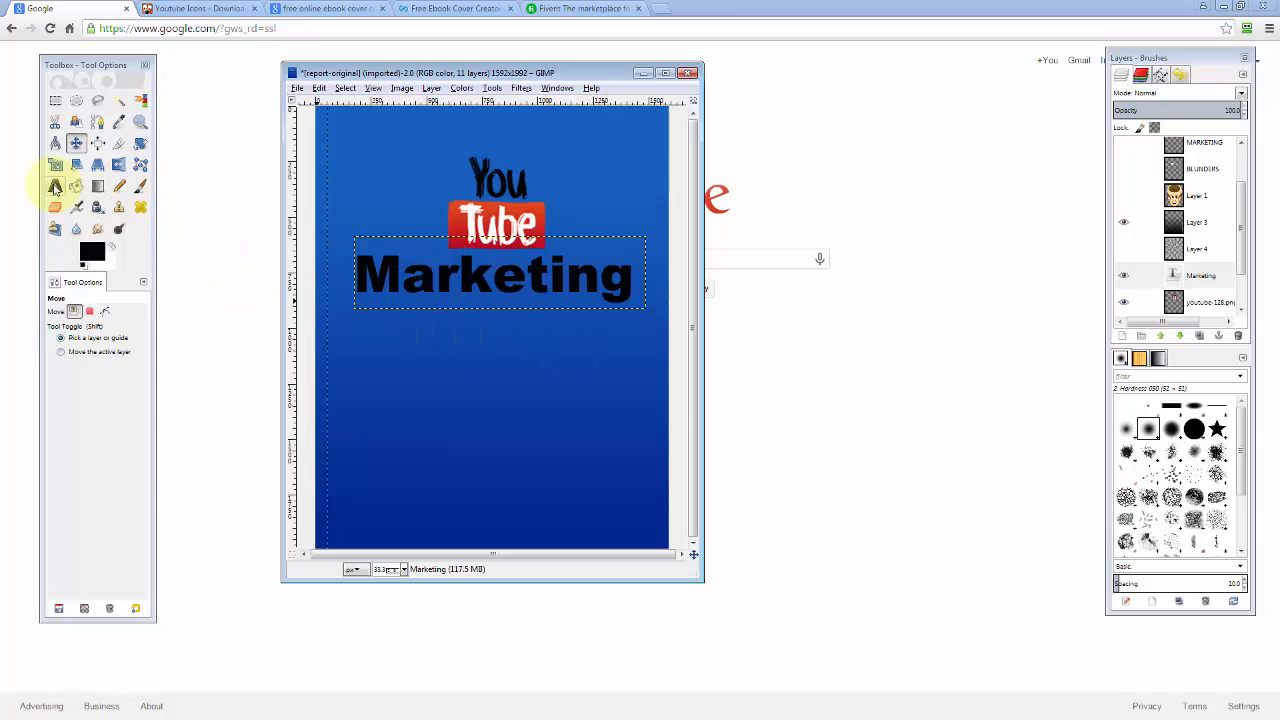
Set the text tool to the 28 Days Later font at size 120.
{"action": "left_click", "coordinate": [55, 186]}
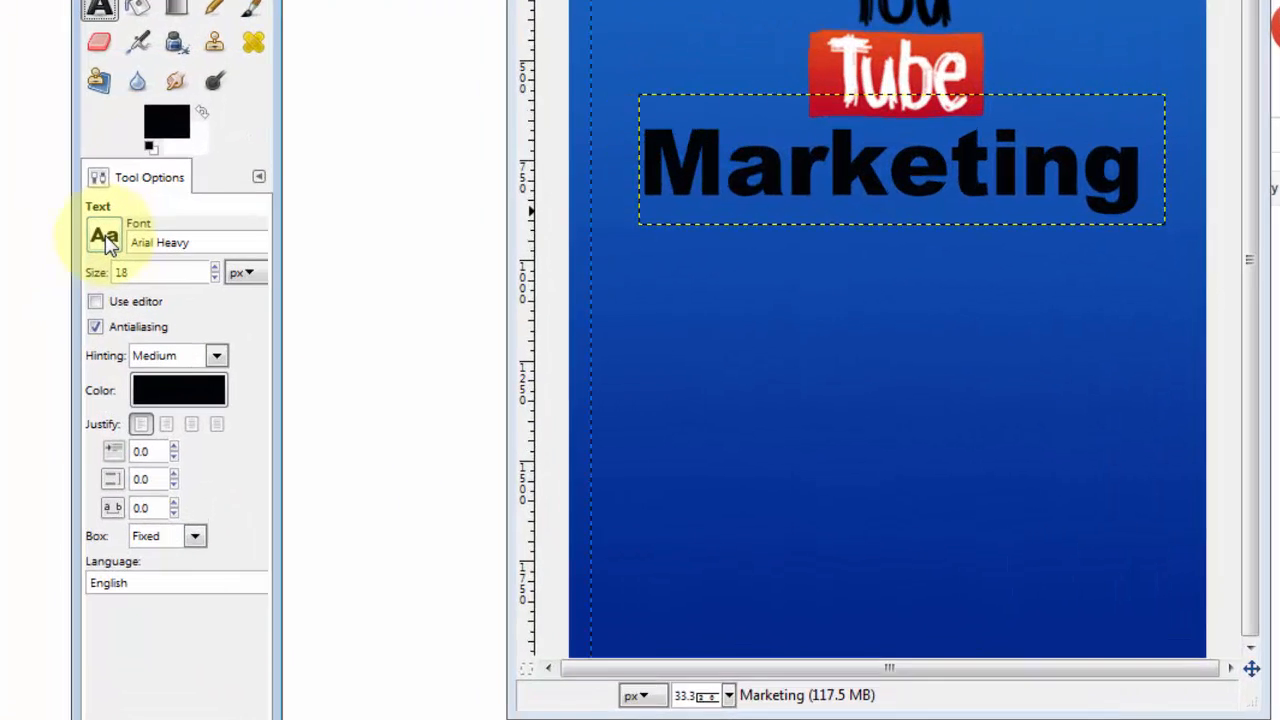
{"action": "left_click", "coordinate": [58, 315]}
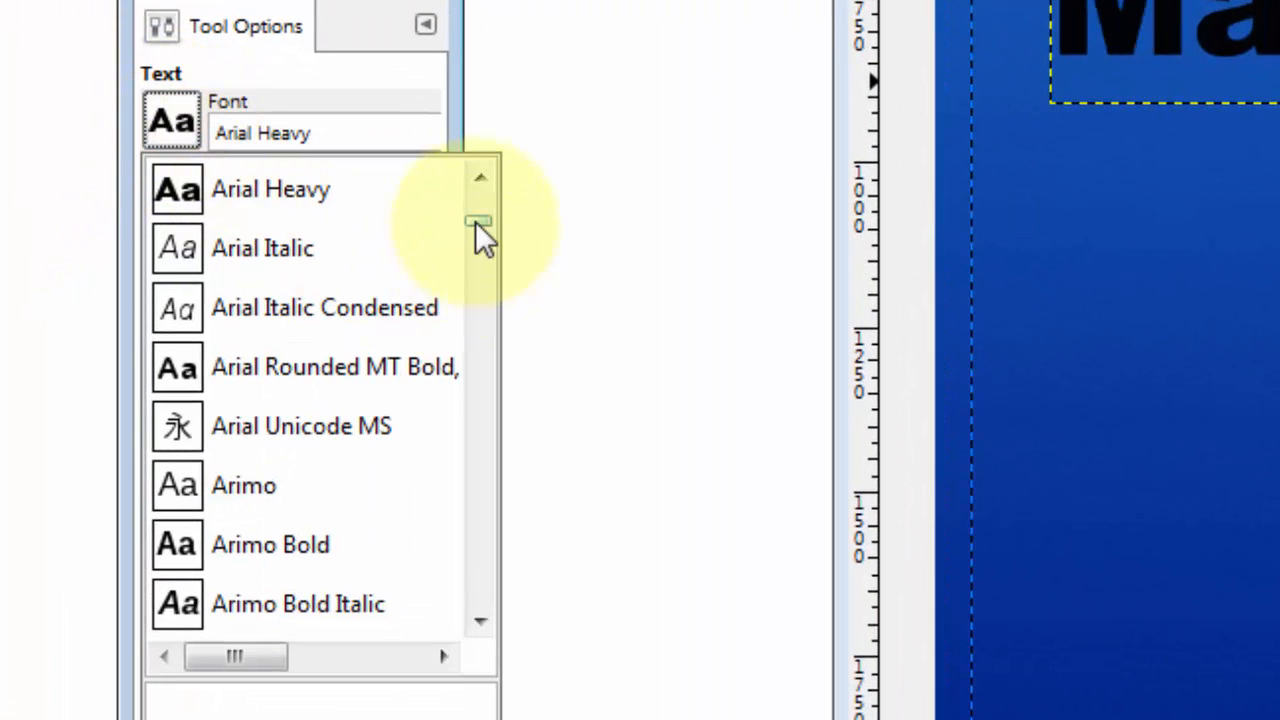
{"action": "left_click_drag", "start_coordinate": [477, 221], "coordinate": [477, 203]}
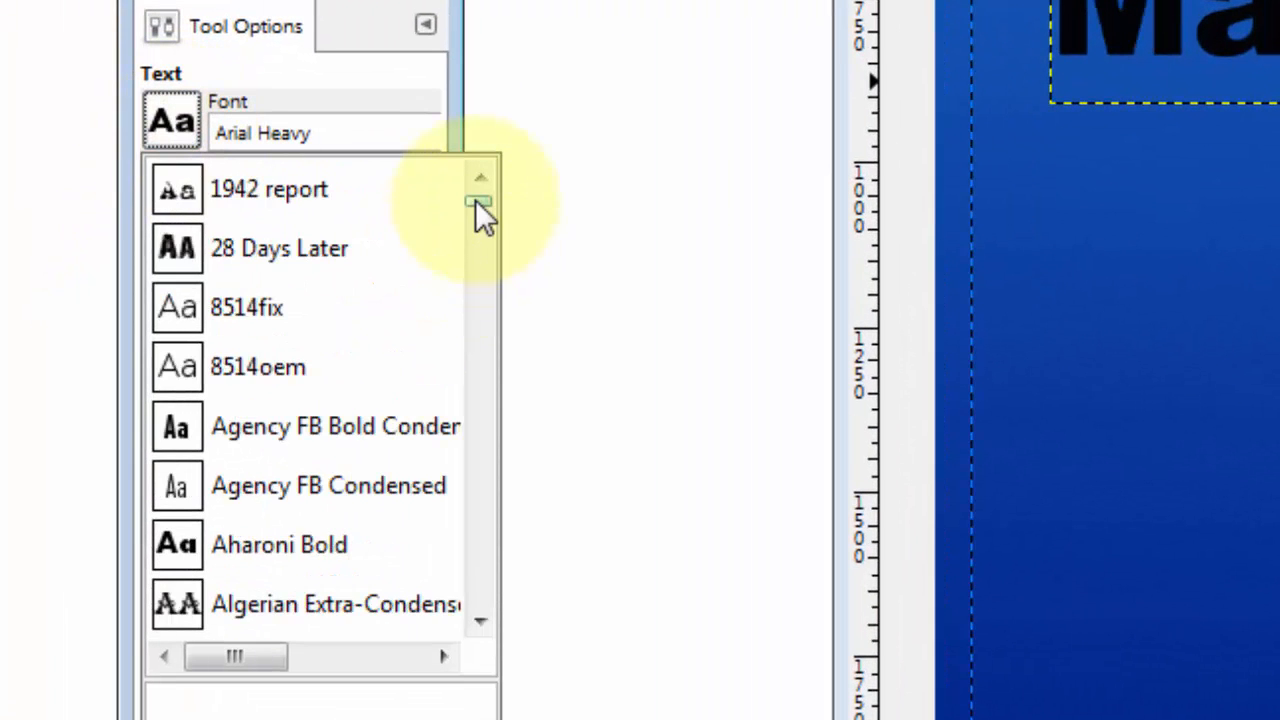
{"action": "left_click", "coordinate": [222, 259]}
{"action": "left_click_drag", "start_coordinate": [212, 183], "coordinate": [172, 181]}
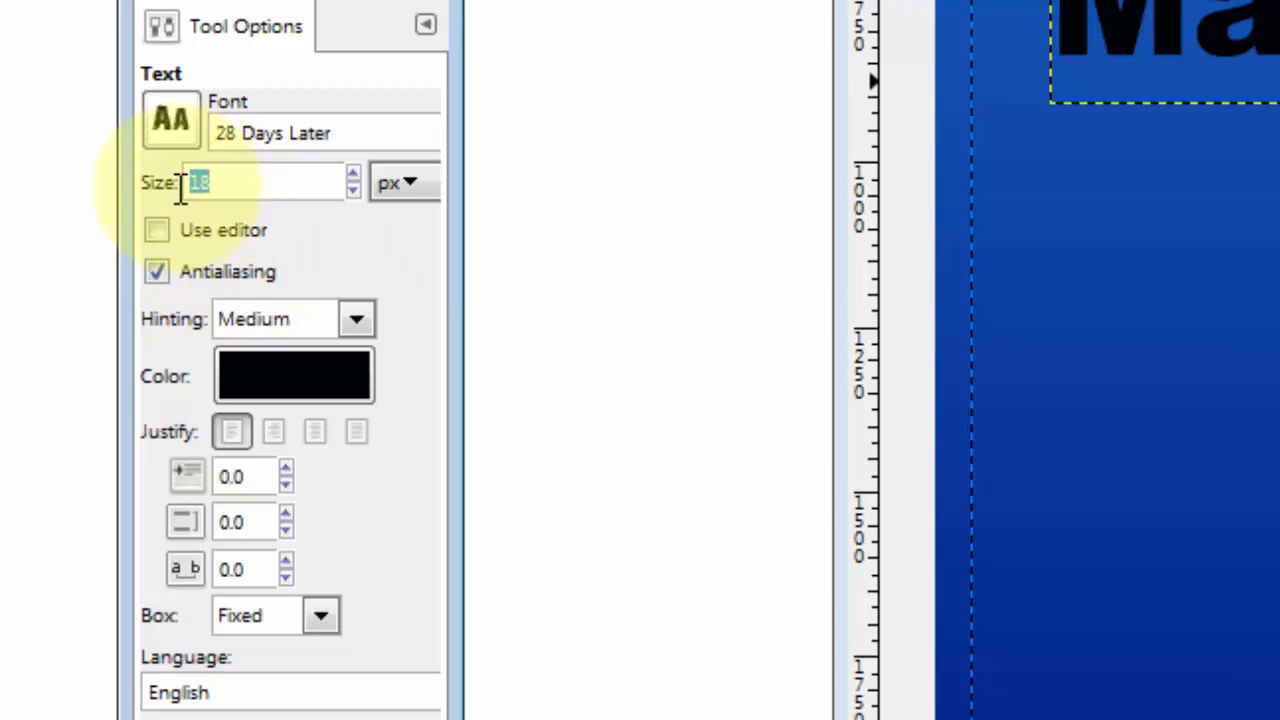
{"action": "type", "text": "120"}
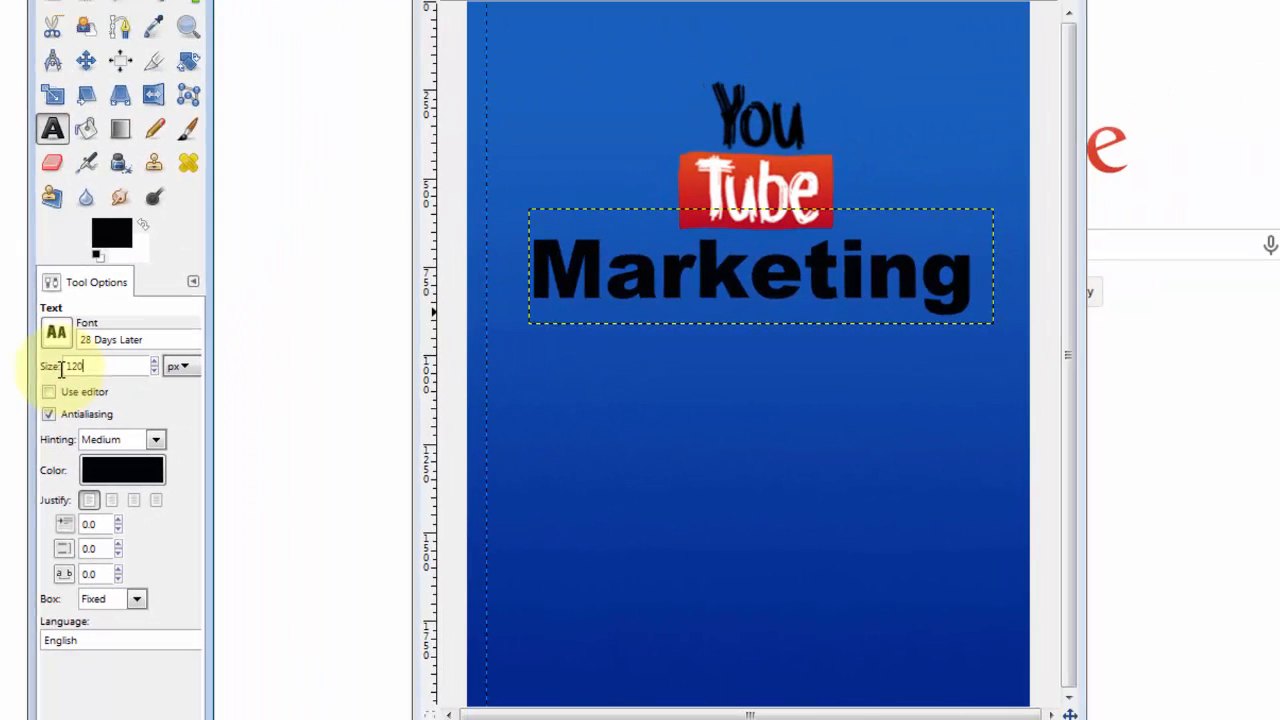
Type 'MISTAKES' in a wide text box below Marketing and enlarge it.
{"action": "left_click", "coordinate": [1060, 162]}
{"action": "left_click_drag", "start_coordinate": [621, 390], "coordinate": [1004, 460]}
{"action": "type", "text": "MISTAKES"}
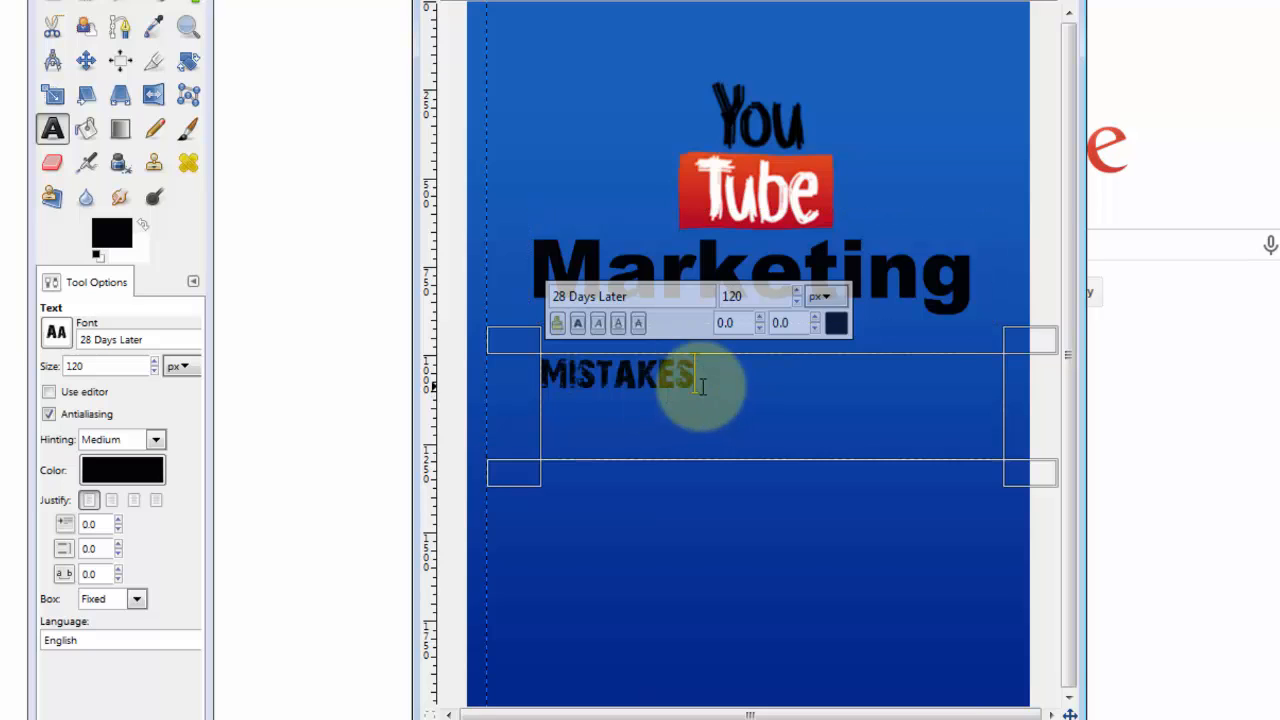
{"action": "left_click_drag", "start_coordinate": [698, 378], "coordinate": [549, 379]}
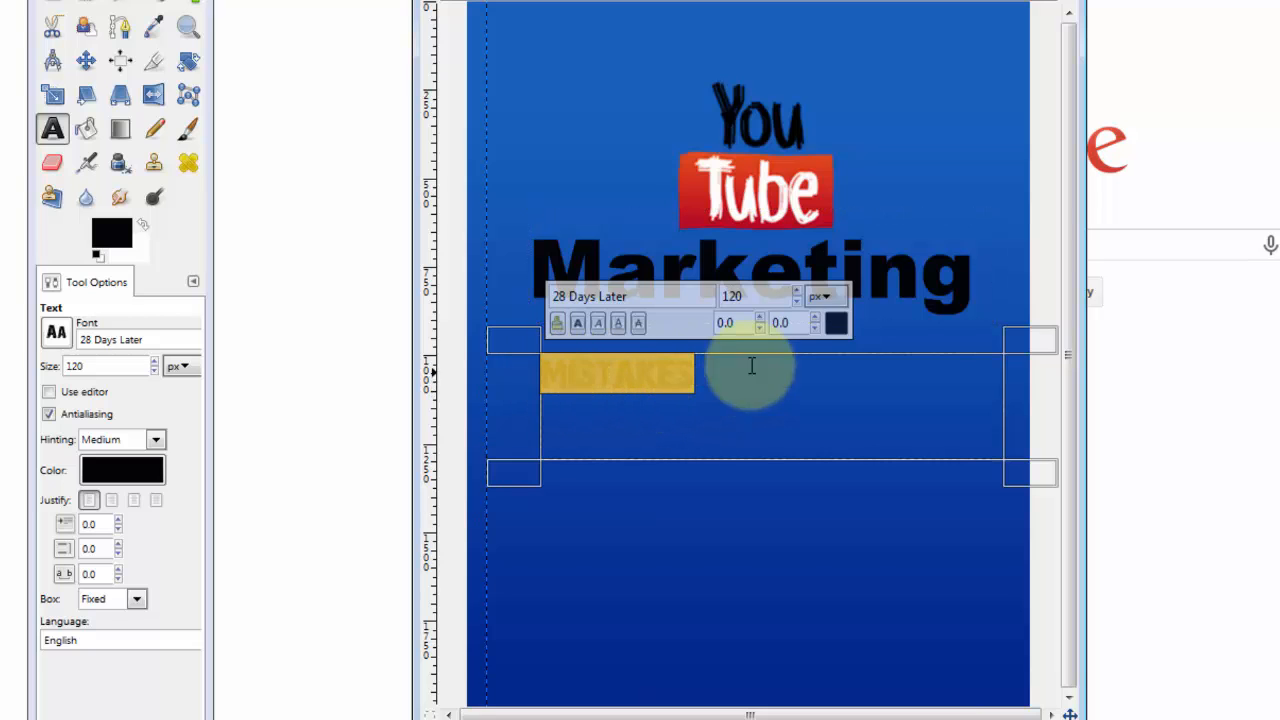
{"action": "left_click", "coordinate": [798, 290]}
{"action": "left_click_drag", "start_coordinate": [798, 290], "coordinate": [800, 294]}
Move the MISTAKES layer up to sit just under Marketing.
{"action": "left_click", "coordinate": [86, 61]}
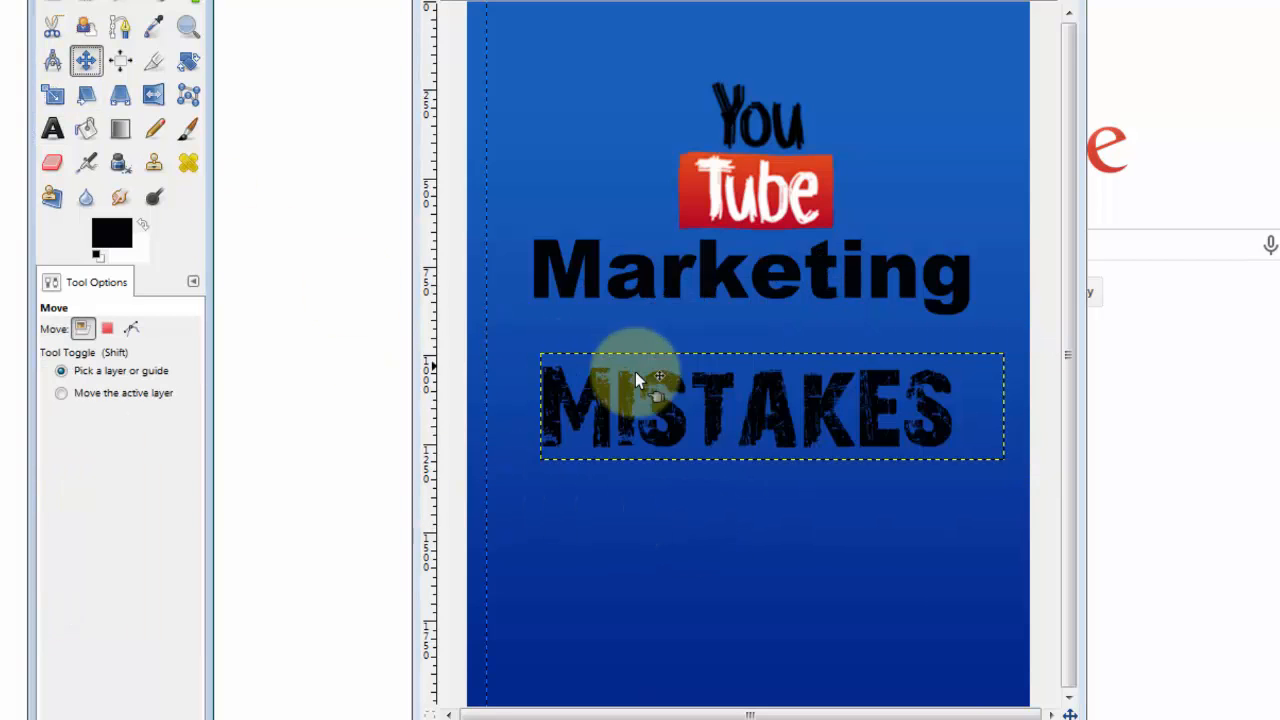
{"action": "left_click_drag", "start_coordinate": [723, 403], "coordinate": [736, 366]}
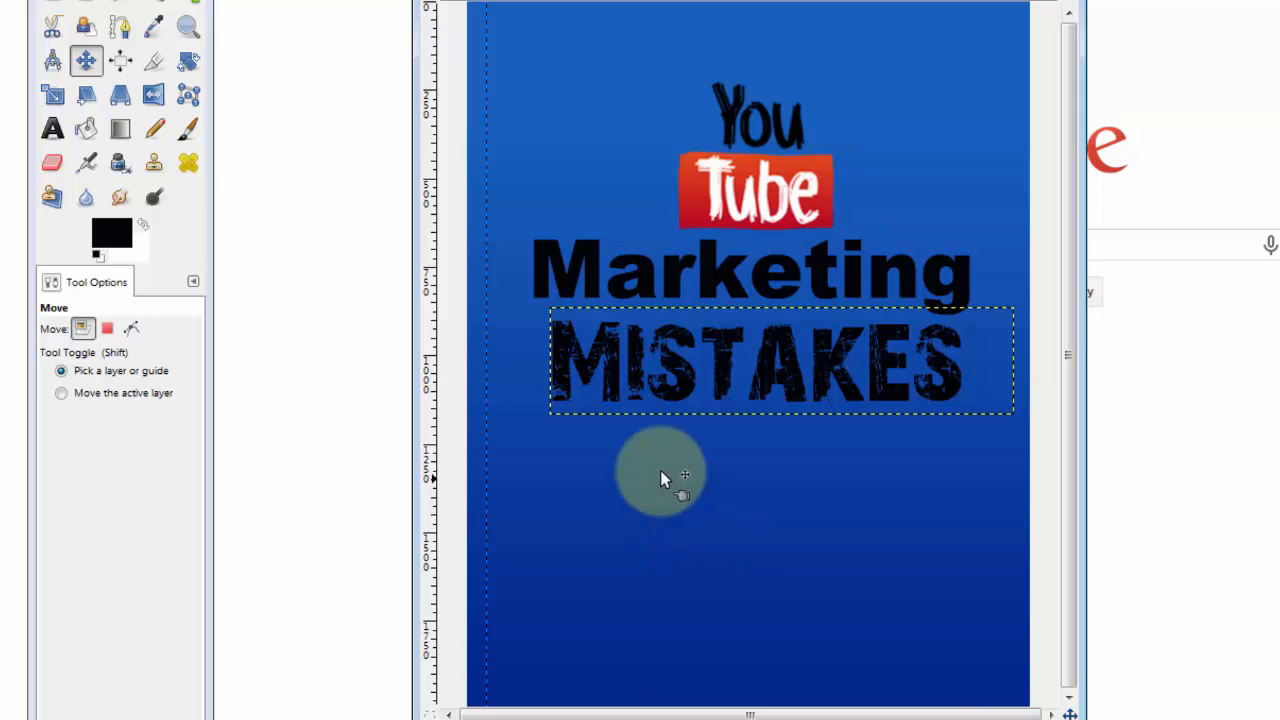
{"action": "left_click", "coordinate": [52, 128]}
Pick deep dark red 6b090c as the text colour in the Text Color dialog.
{"action": "left_click", "coordinate": [119, 467]}
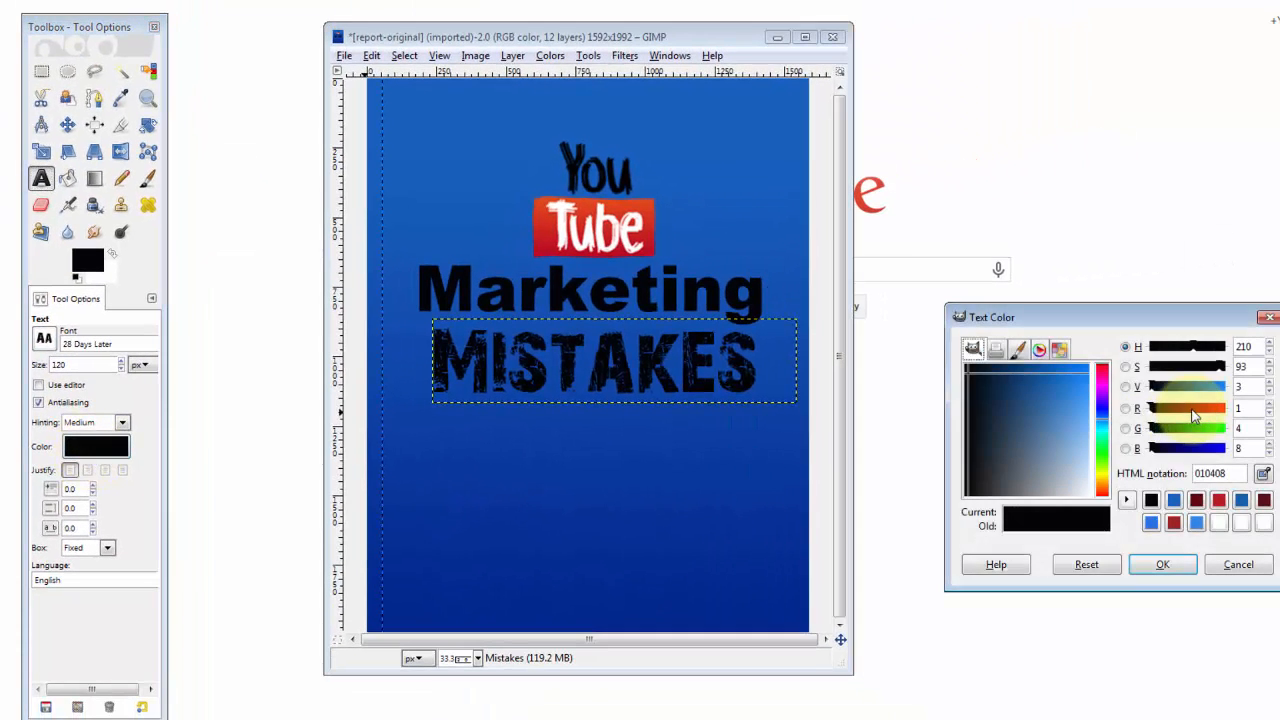
{"action": "left_click_drag", "start_coordinate": [1166, 417], "coordinate": [1193, 415]}
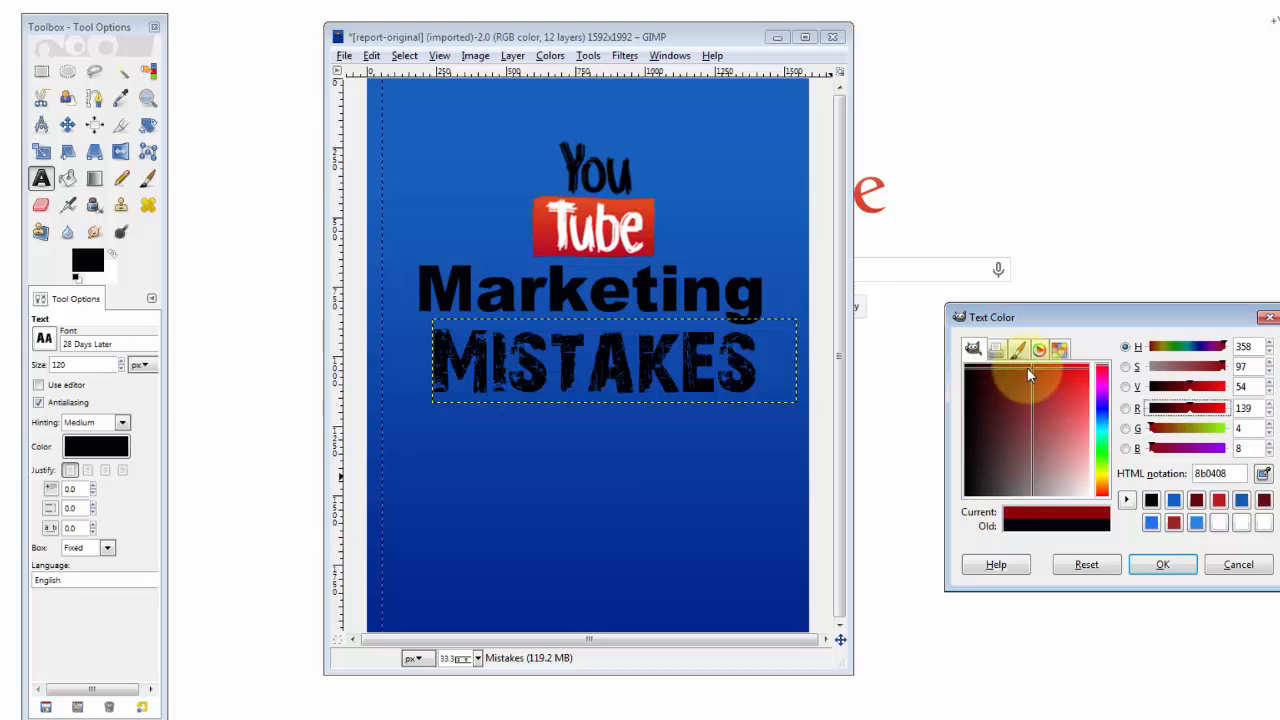
{"action": "left_click_drag", "start_coordinate": [1032, 370], "coordinate": [1016, 372]}
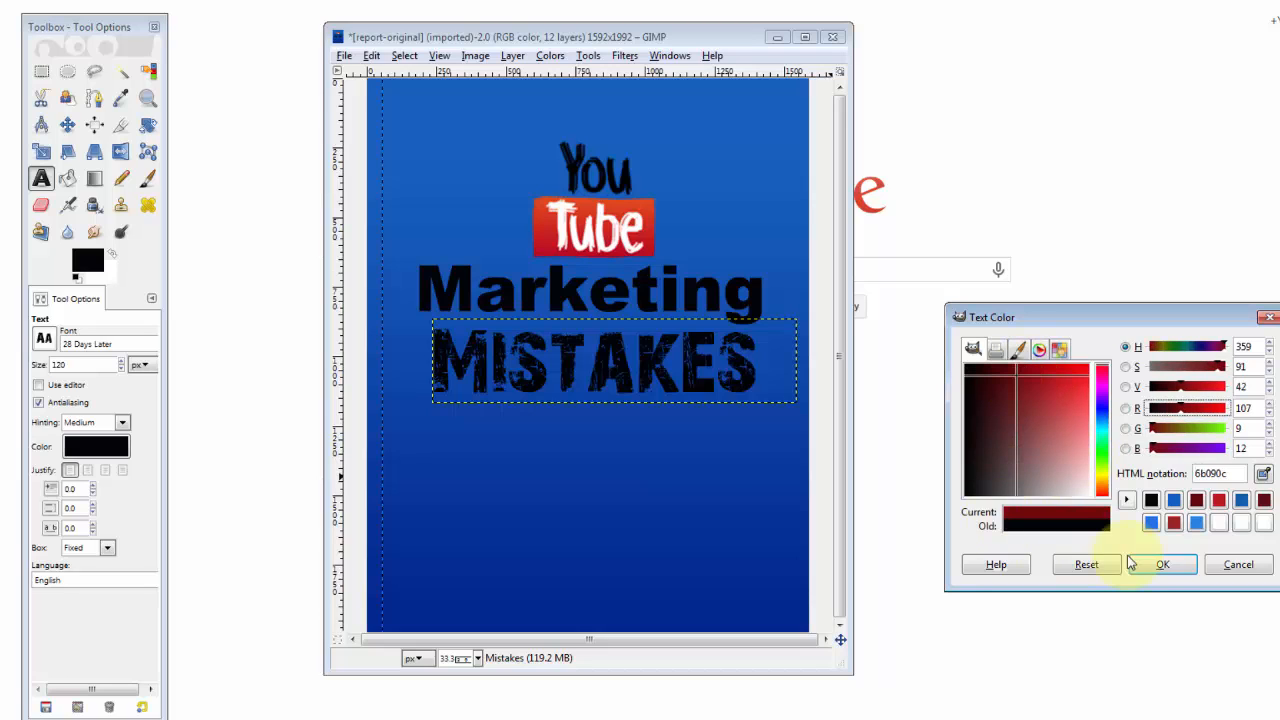
{"action": "left_click", "coordinate": [1162, 565]}
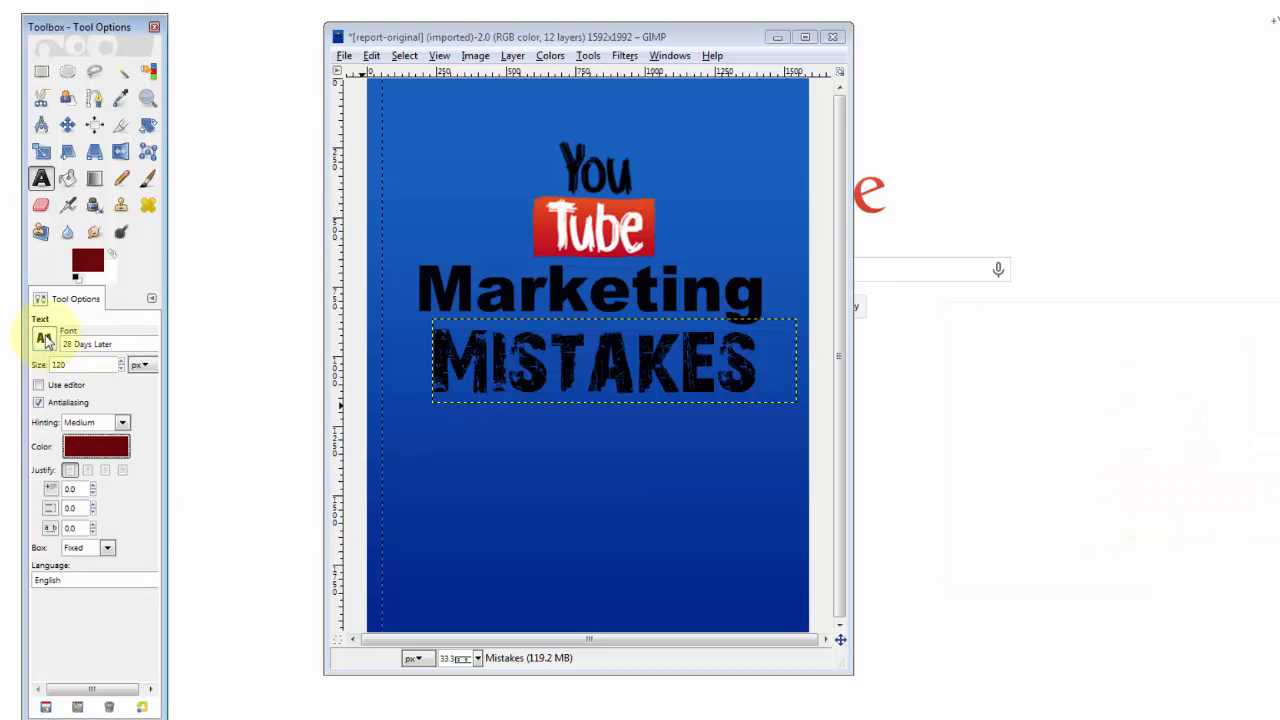
{"action": "left_click", "coordinate": [44, 340]}
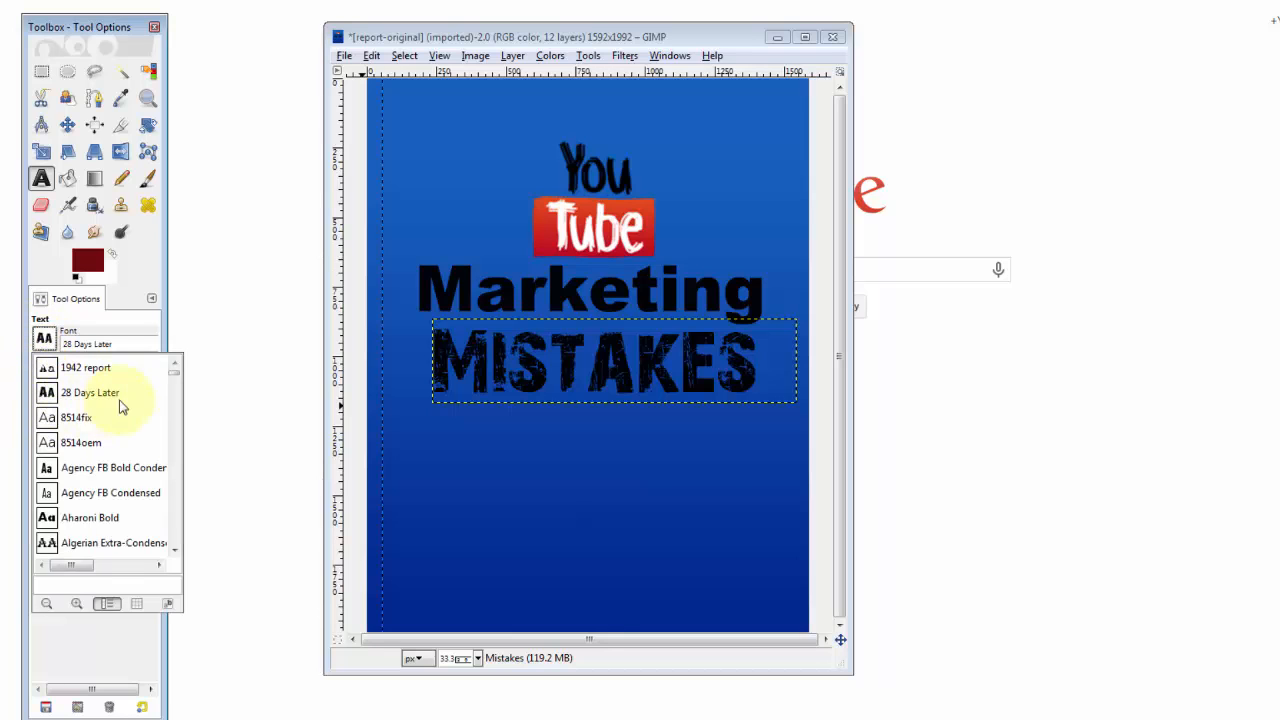
{"action": "scroll", "coordinate": [120, 405], "scroll_direction": "down", "scroll_amount": 1}
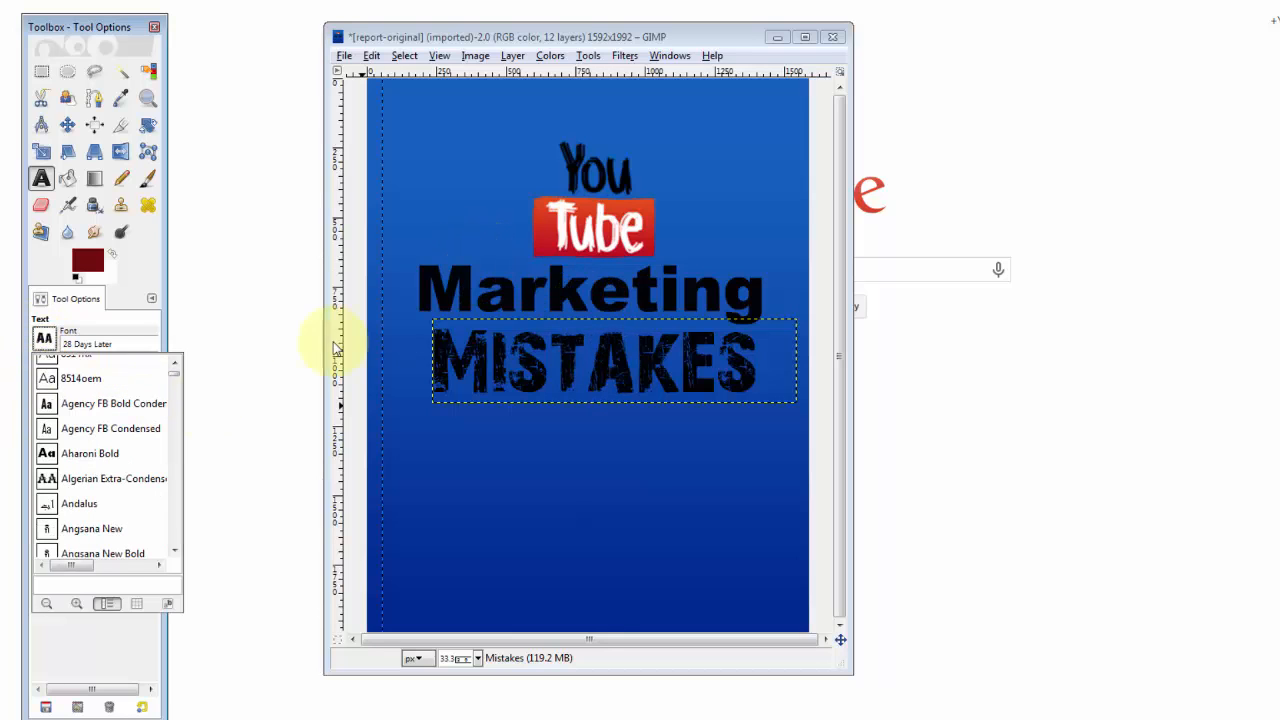
Paste 'The Top 6 Marketing Mistakes' below MISTAKES in Arial Bold Italic Condensed, on one line.
{"action": "scroll", "coordinate": [65, 420], "scroll_direction": "down", "scroll_amount": 5}
{"action": "left_click", "coordinate": [70, 440]}
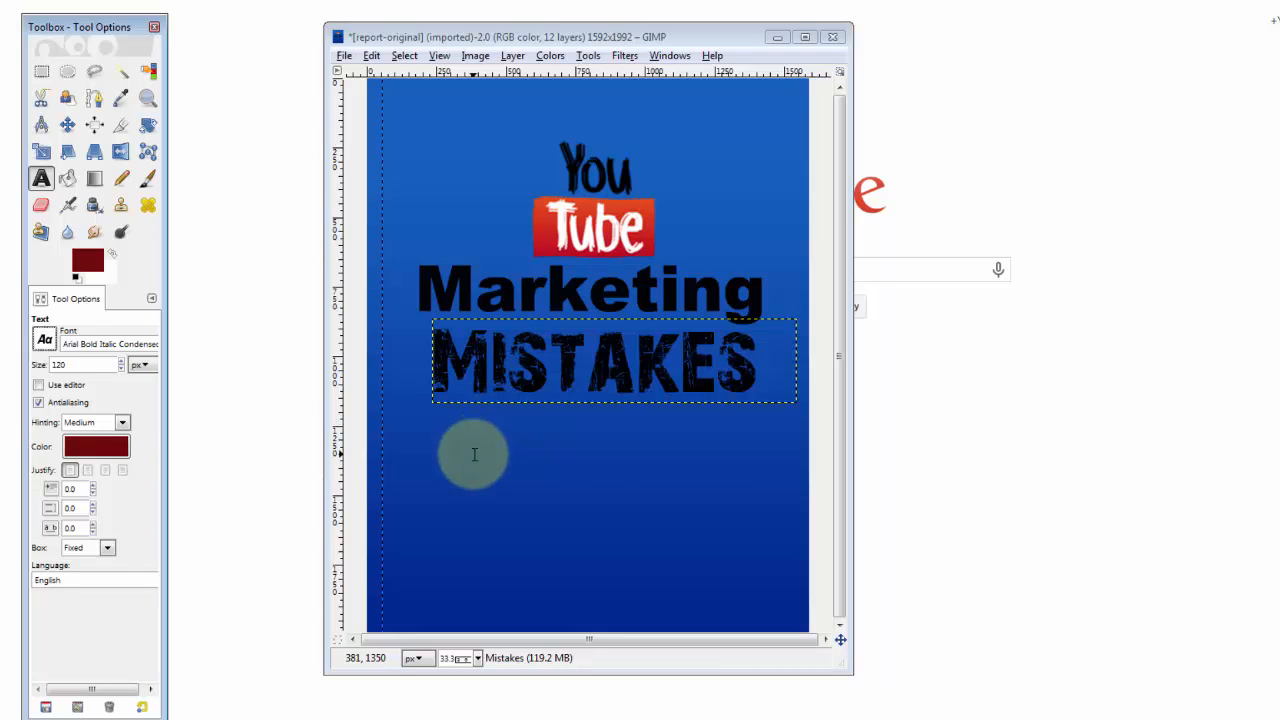
{"action": "left_click_drag", "start_coordinate": [433, 423], "coordinate": [800, 486]}
{"action": "key", "text": "ctrl+v"}
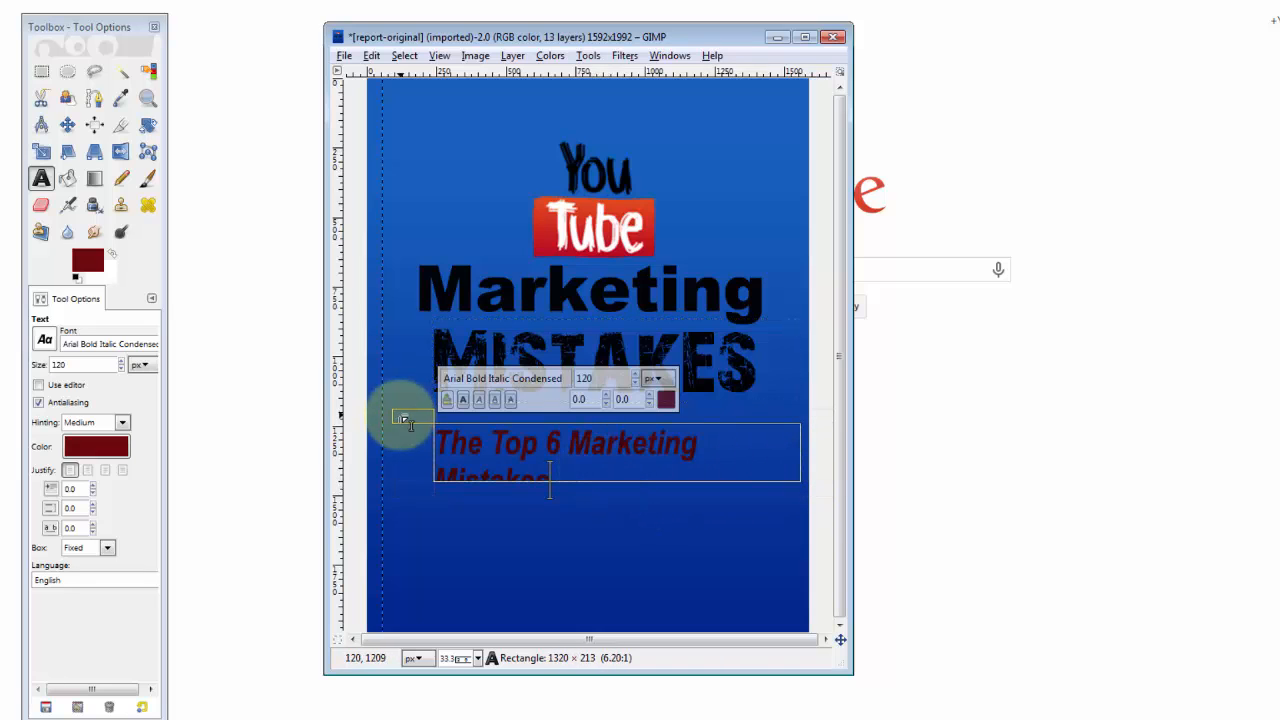
{"action": "left_click_drag", "start_coordinate": [405, 420], "coordinate": [362, 414]}
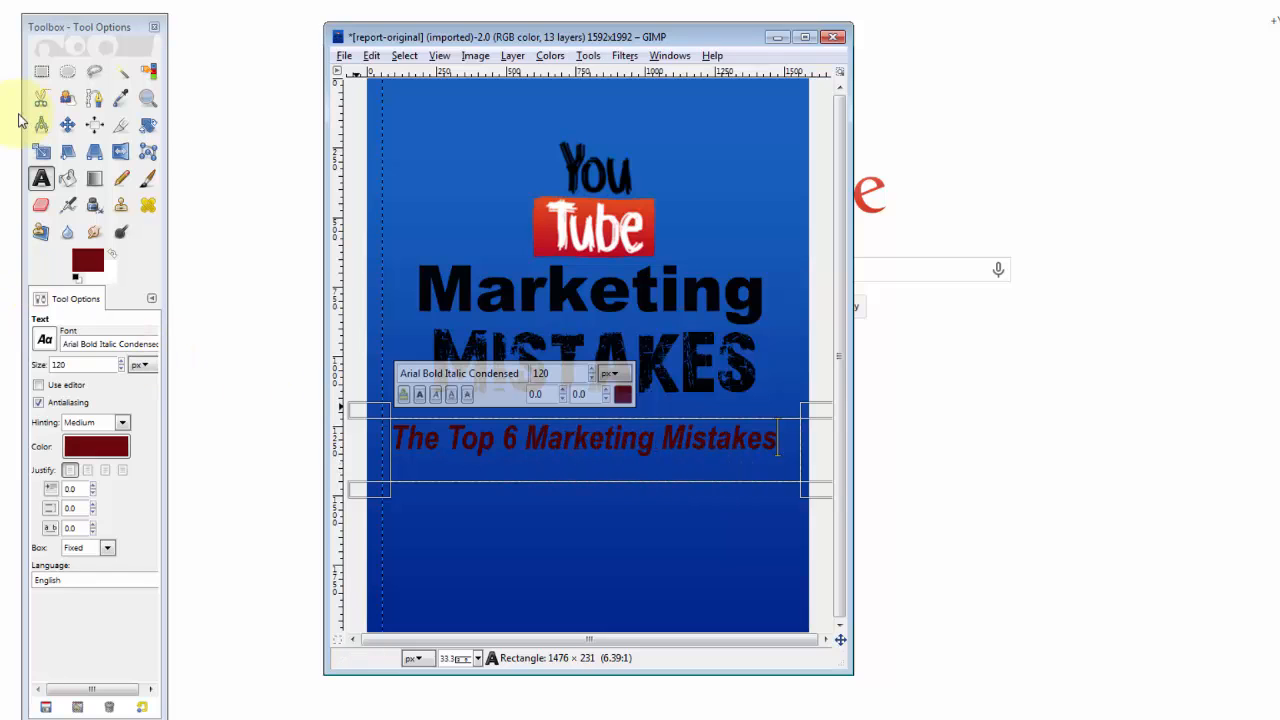
Shift the dark red subtitle up closer to MISTAKES, then open the File menu.
{"action": "left_click", "coordinate": [67, 124]}
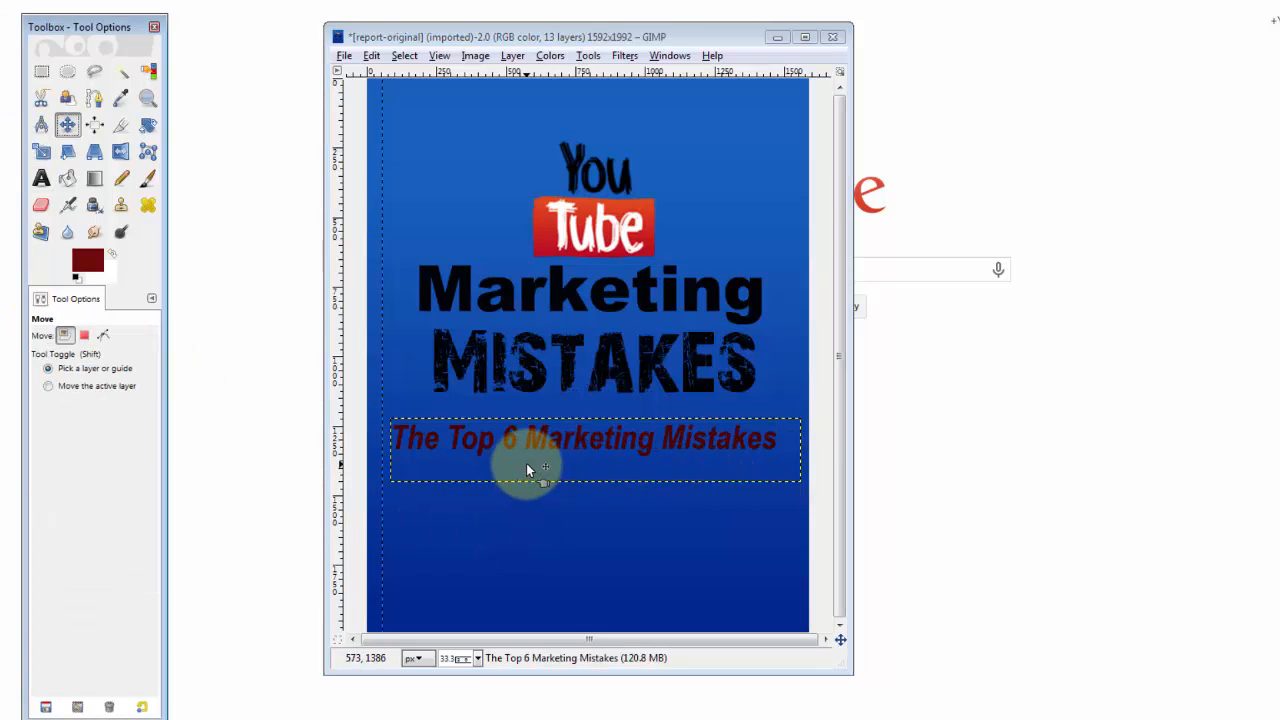
{"action": "left_click_drag", "start_coordinate": [526, 463], "coordinate": [530, 441]}
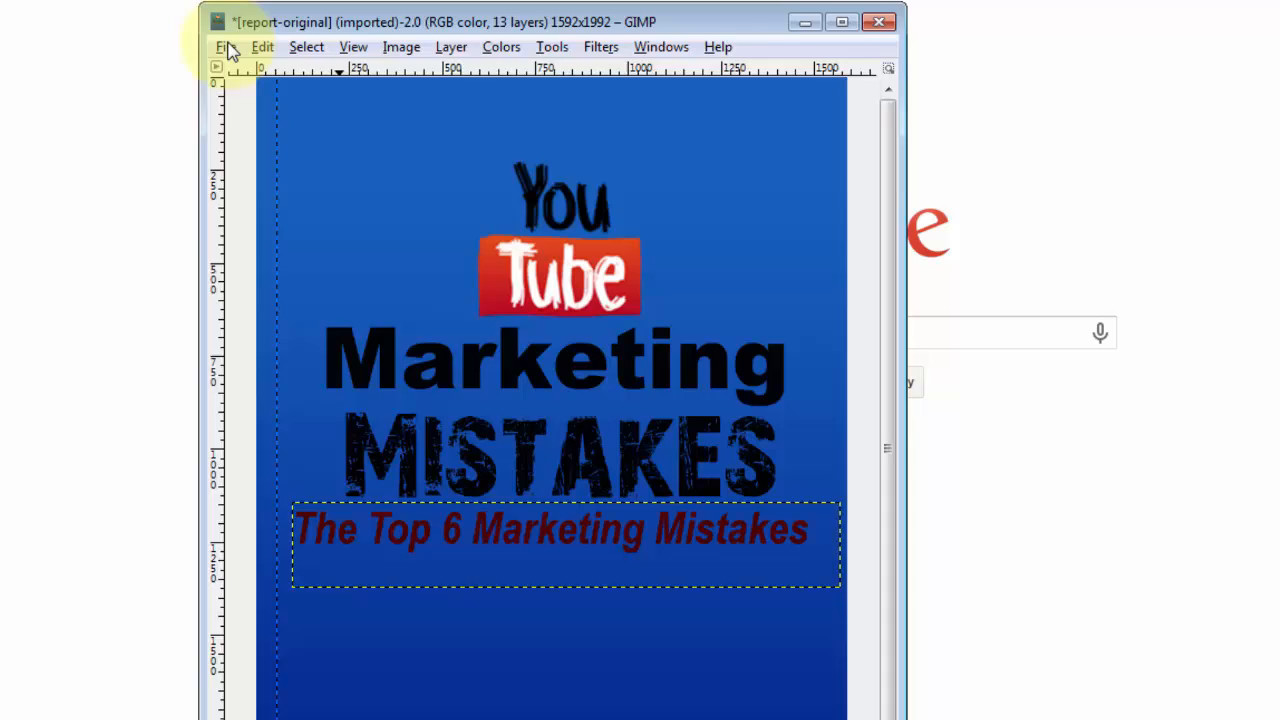
{"action": "left_click", "coordinate": [343, 55]}
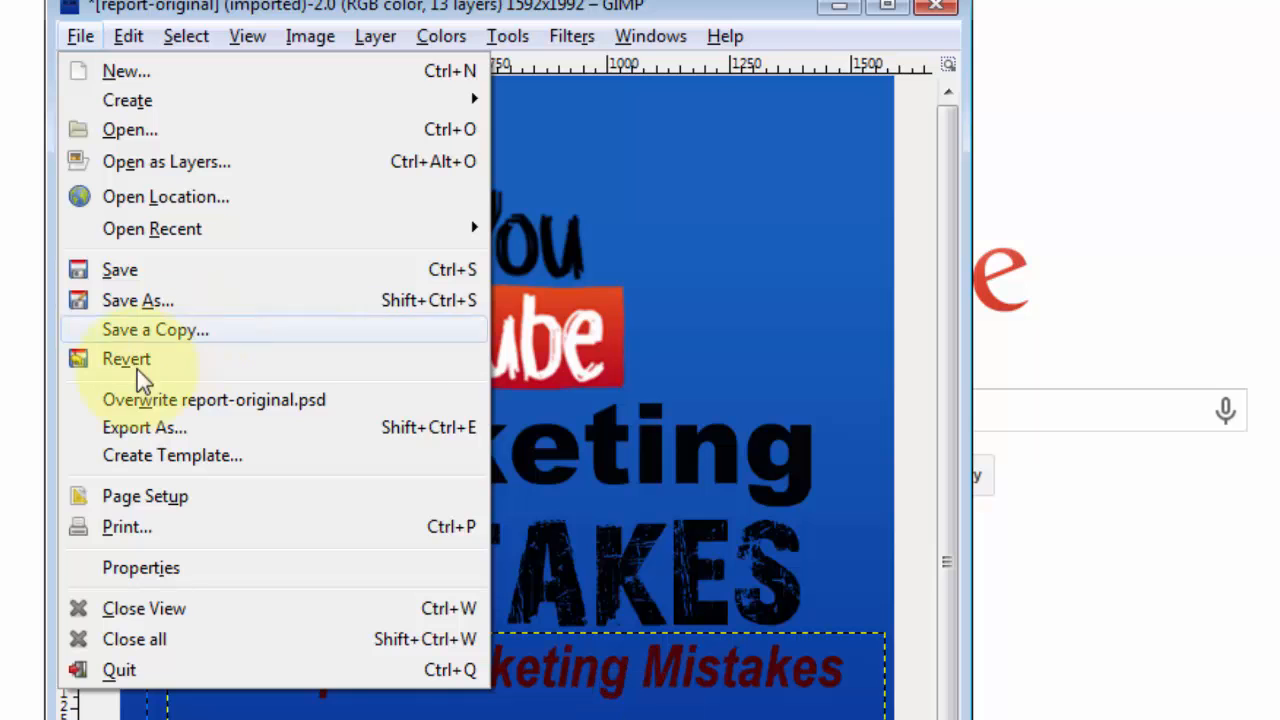
Rename the export to report-new.jpg and save it as JPEG at quality 90.
{"action": "left_click", "coordinate": [148, 427]}
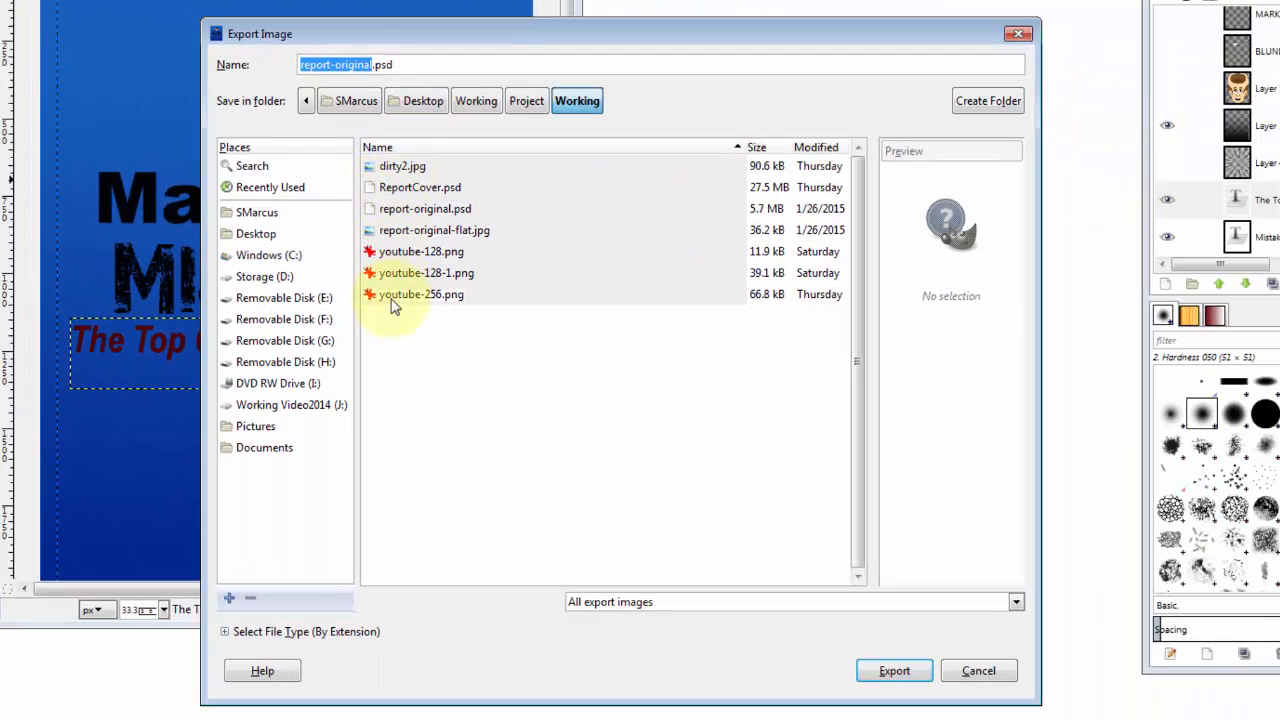
{"action": "left_click", "coordinate": [336, 65]}
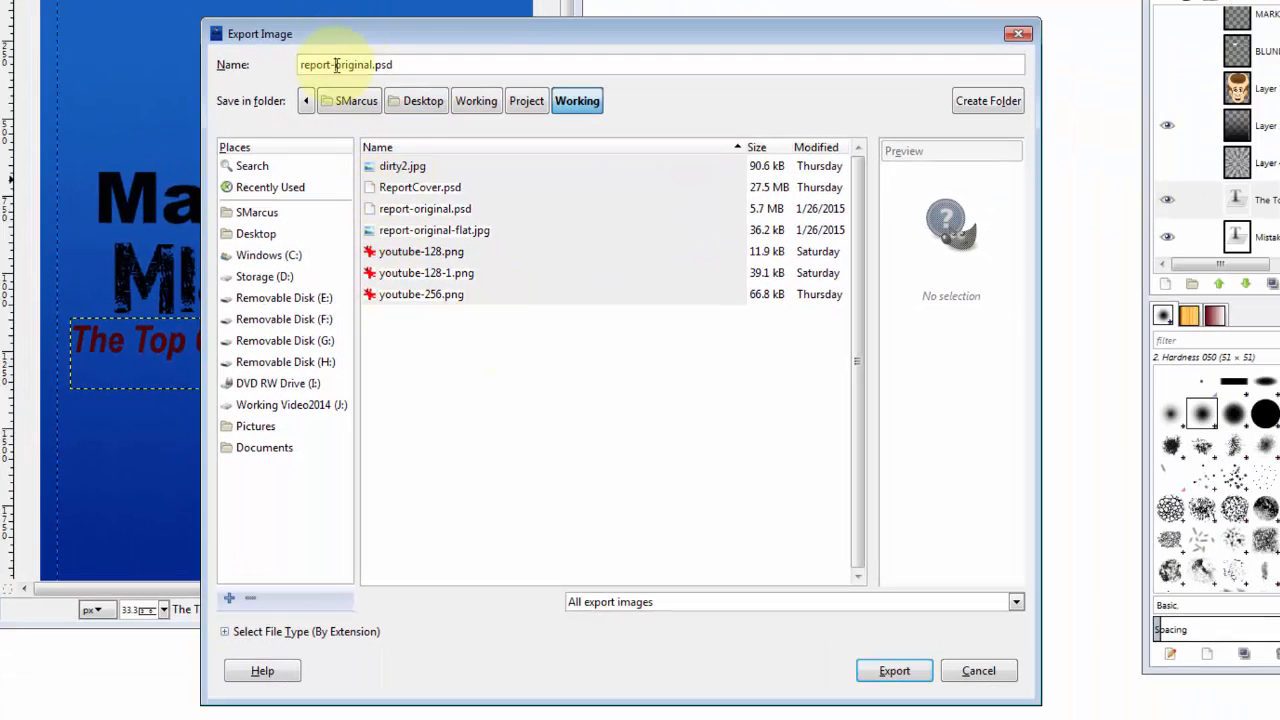
{"action": "left_click_drag", "start_coordinate": [348, 65], "coordinate": [443, 61]}
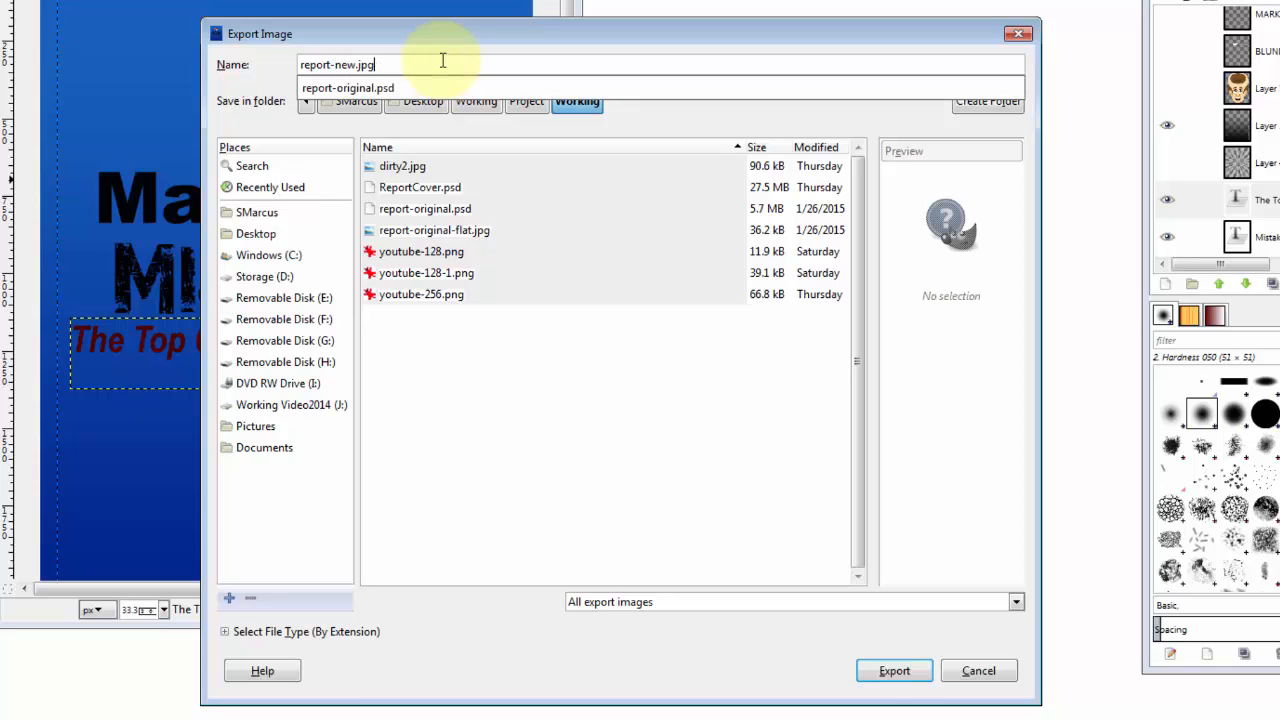
{"action": "left_click", "coordinate": [884, 674]}
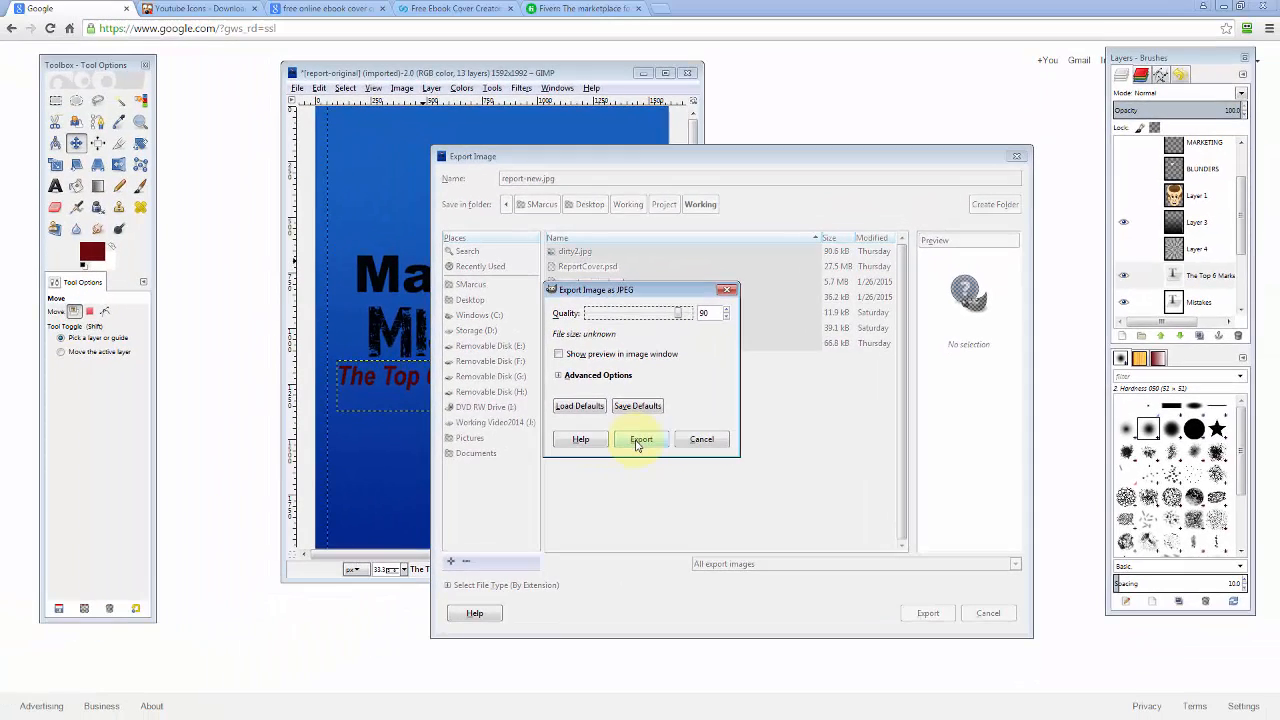
{"action": "left_click", "coordinate": [640, 440]}
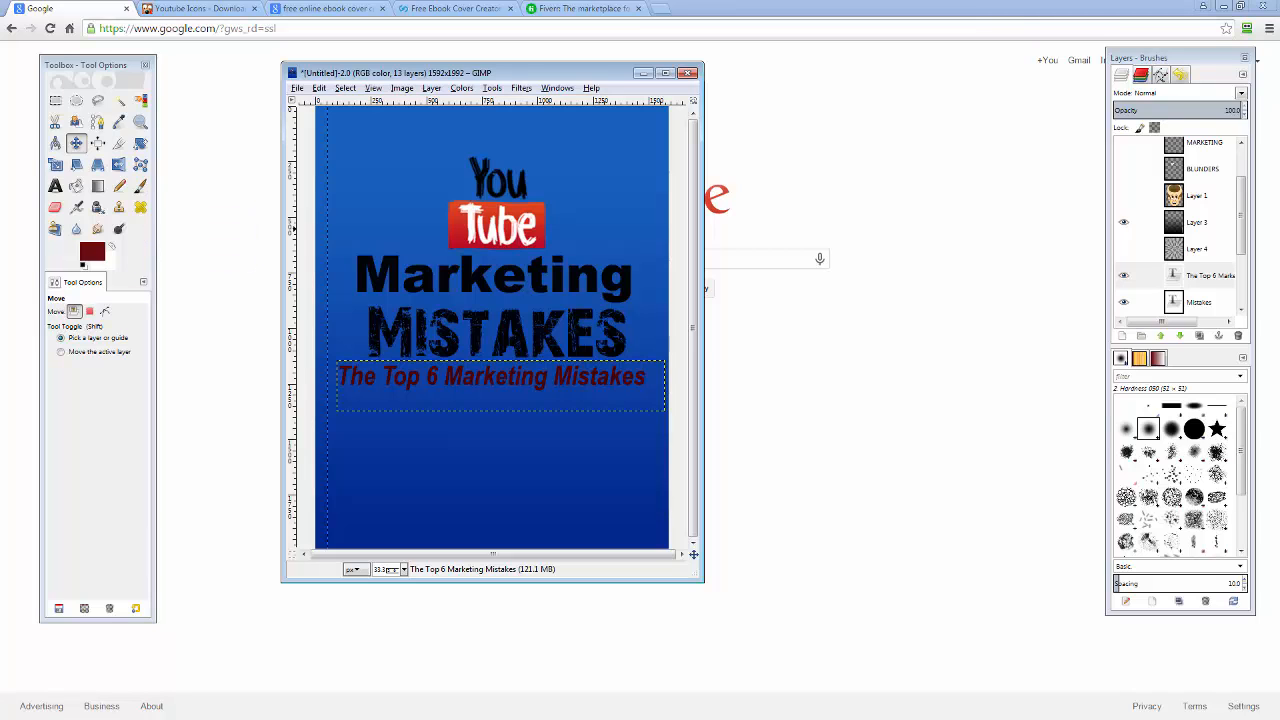
Check the exported report-new cover in a preview, then go up to the Project folder.
{"action": "key", "text": "alt+Tab"}
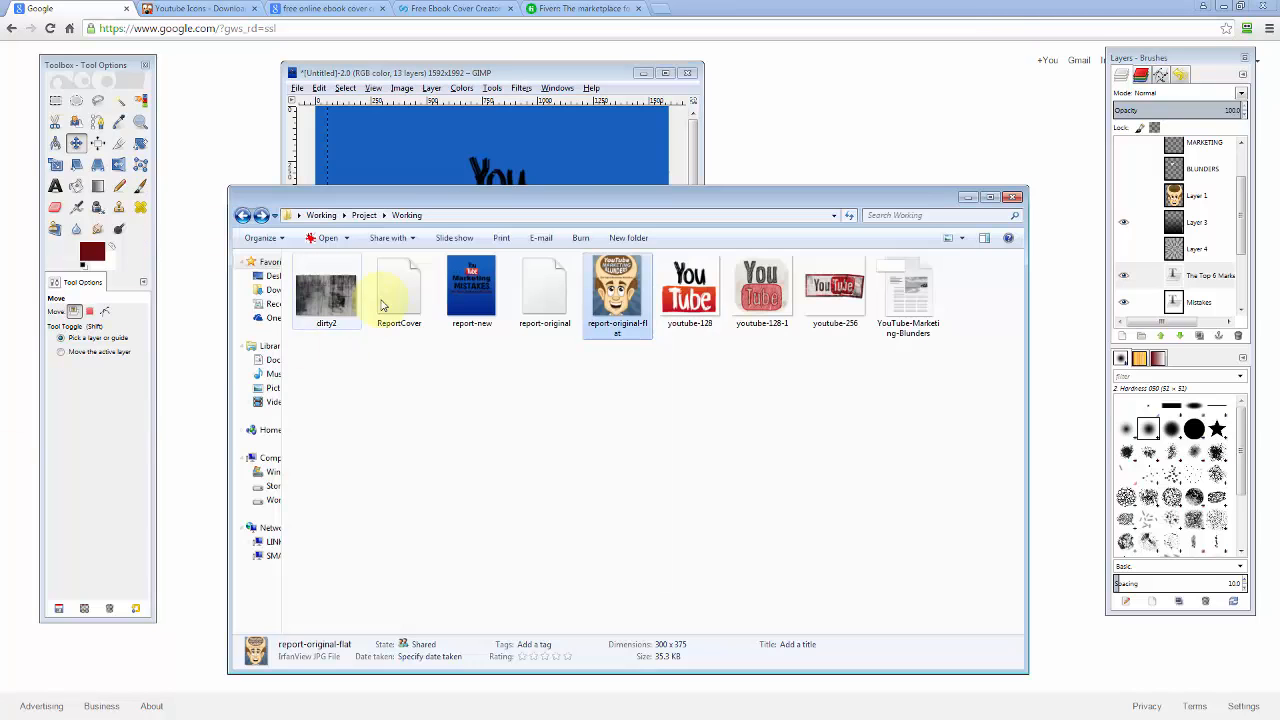
{"action": "double_click", "coordinate": [471, 300]}
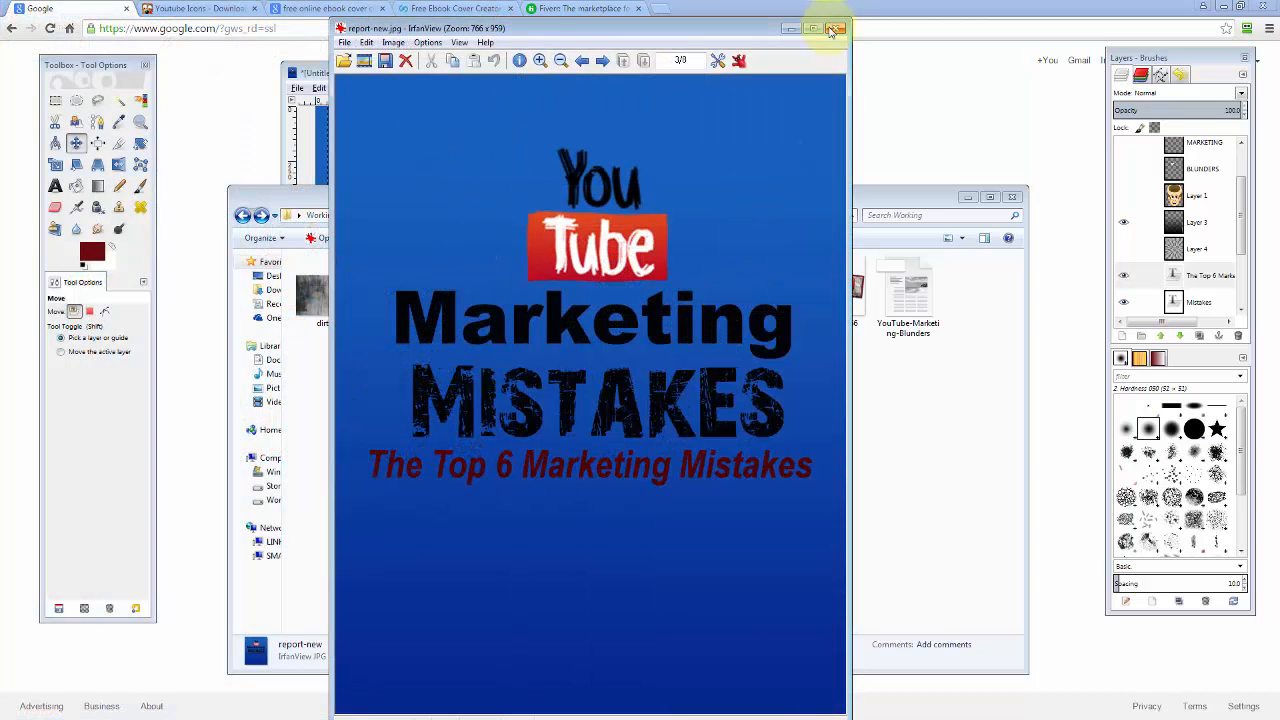
{"action": "left_click", "coordinate": [840, 28]}
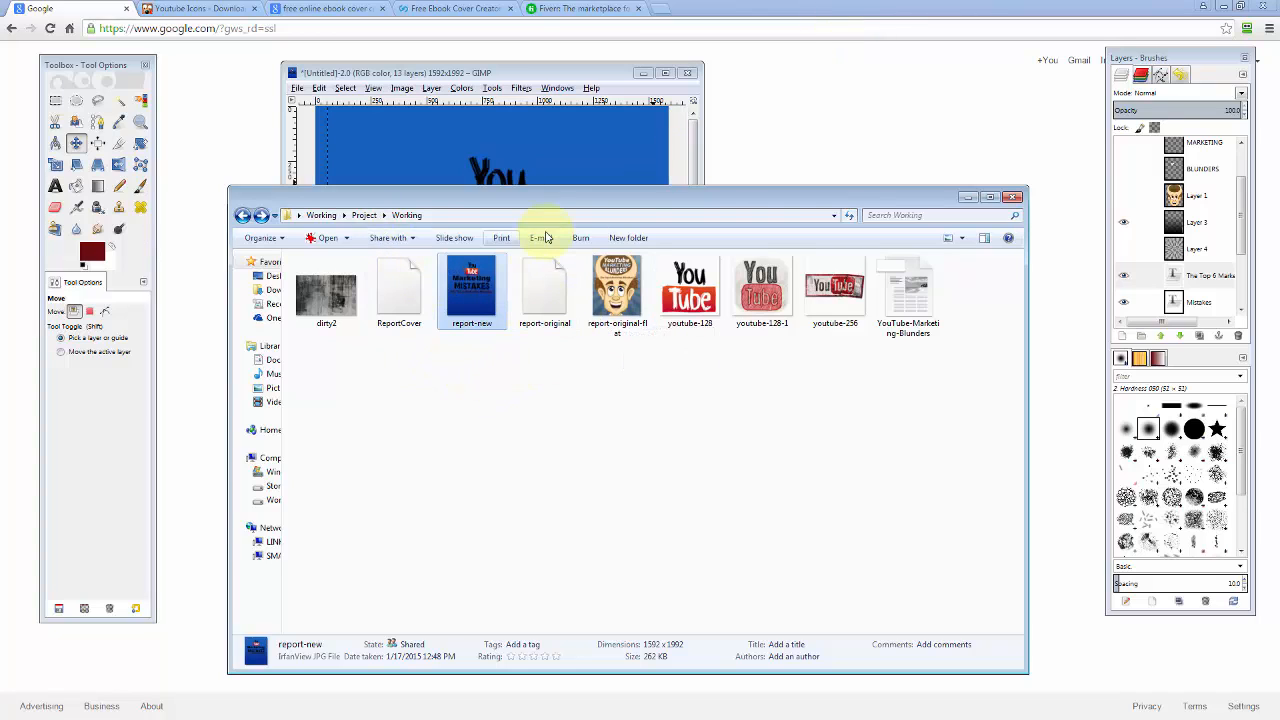
{"action": "left_click", "coordinate": [362, 216]}
Preview the report-large spiral mockup from Squeeze-Page Images, then return to the cover creator search results.
{"action": "double_click", "coordinate": [334, 318]}
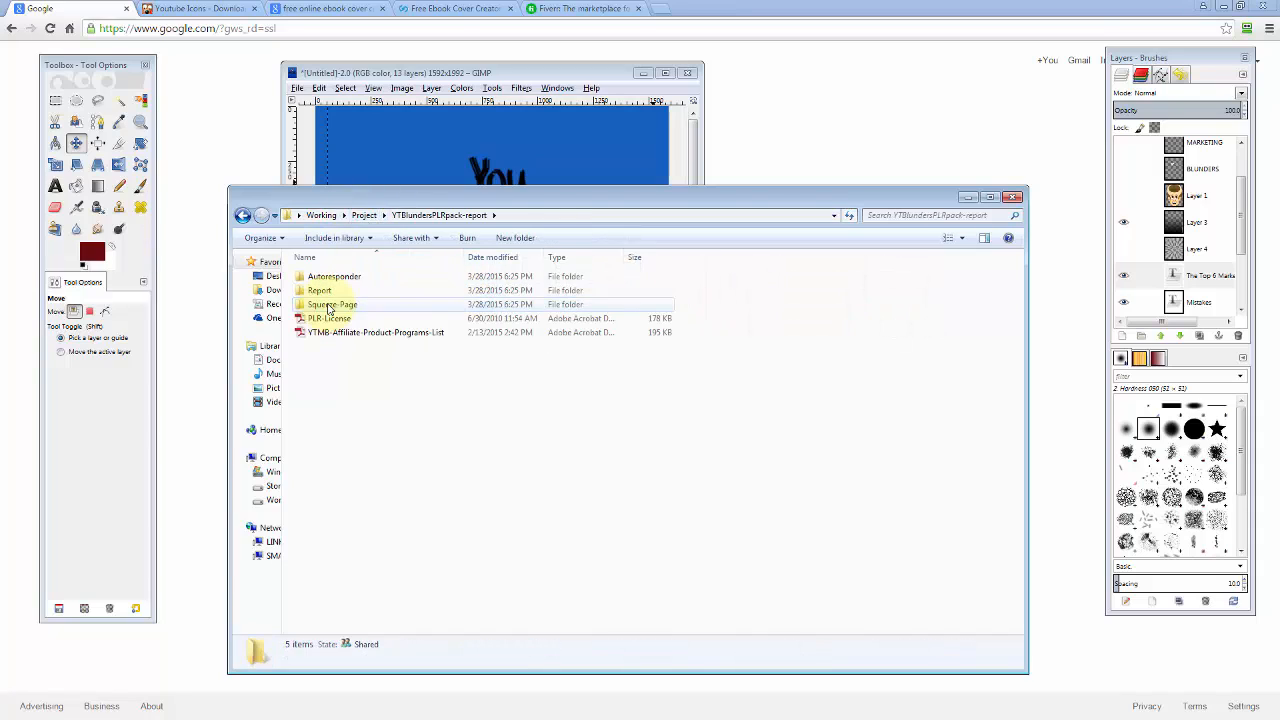
{"action": "left_click", "coordinate": [329, 305]}
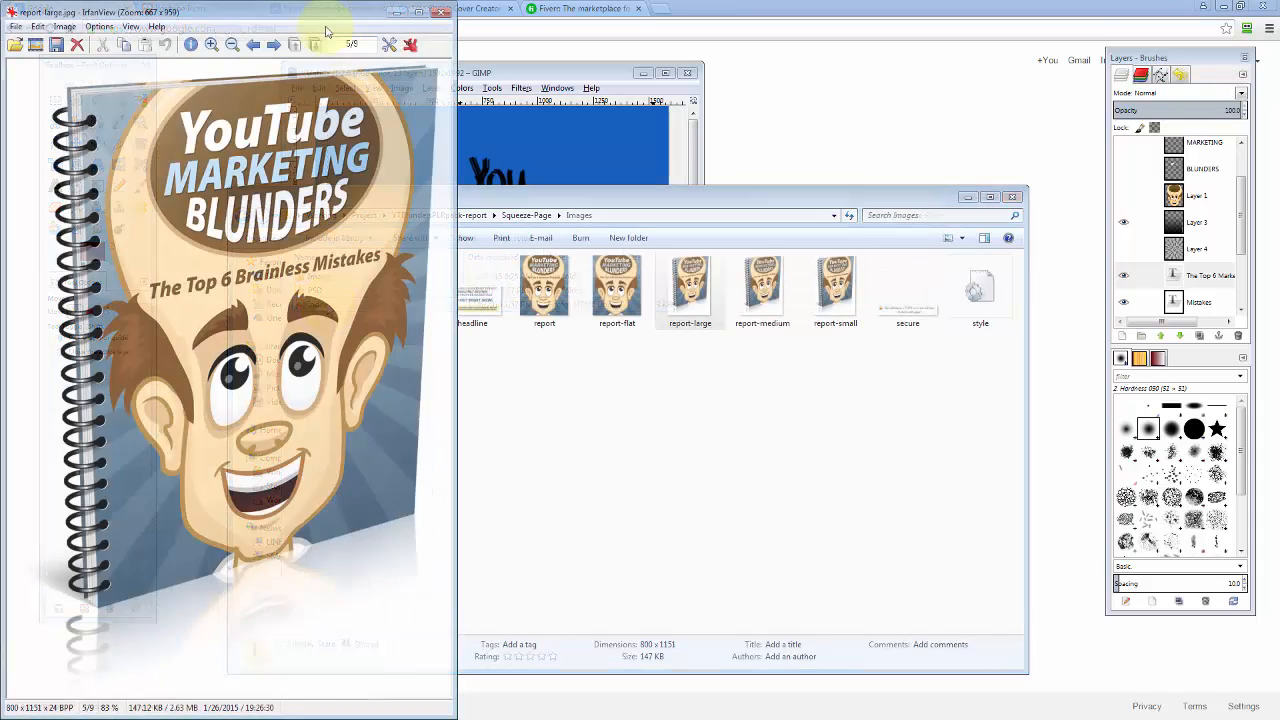
{"action": "left_click_drag", "start_coordinate": [323, 34], "coordinate": [706, 60]}
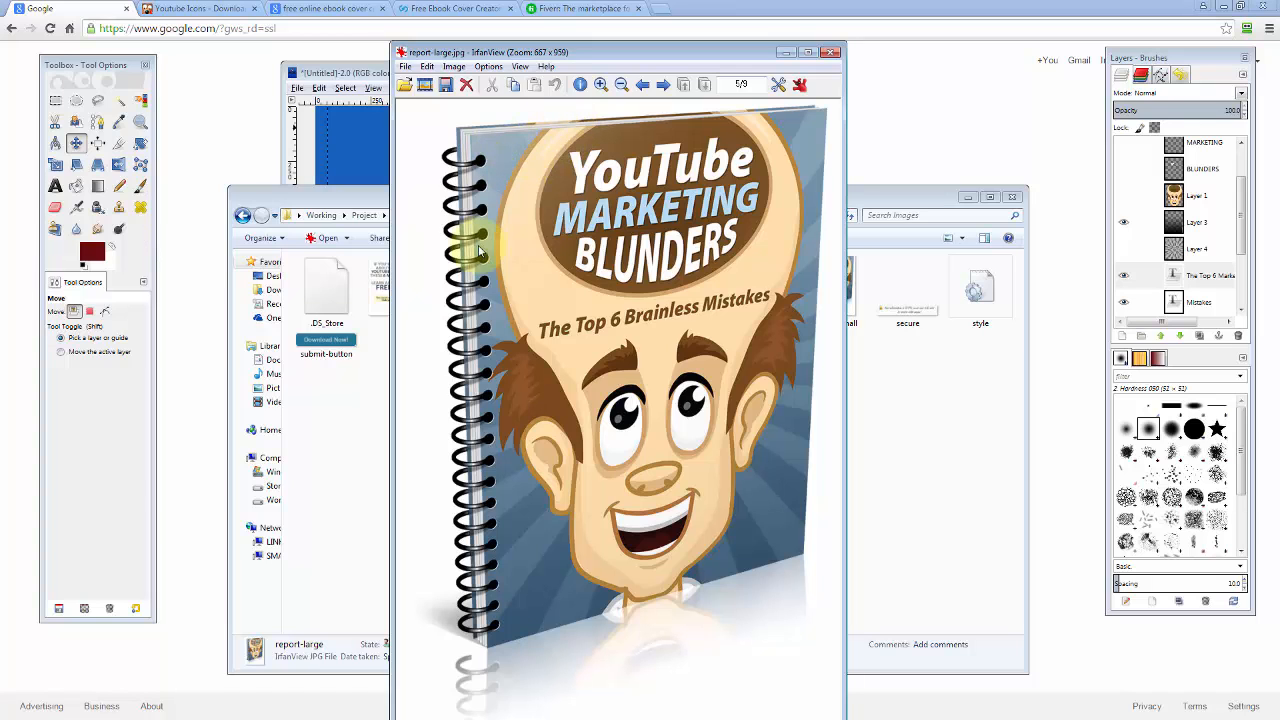
{"action": "left_click", "coordinate": [831, 52]}
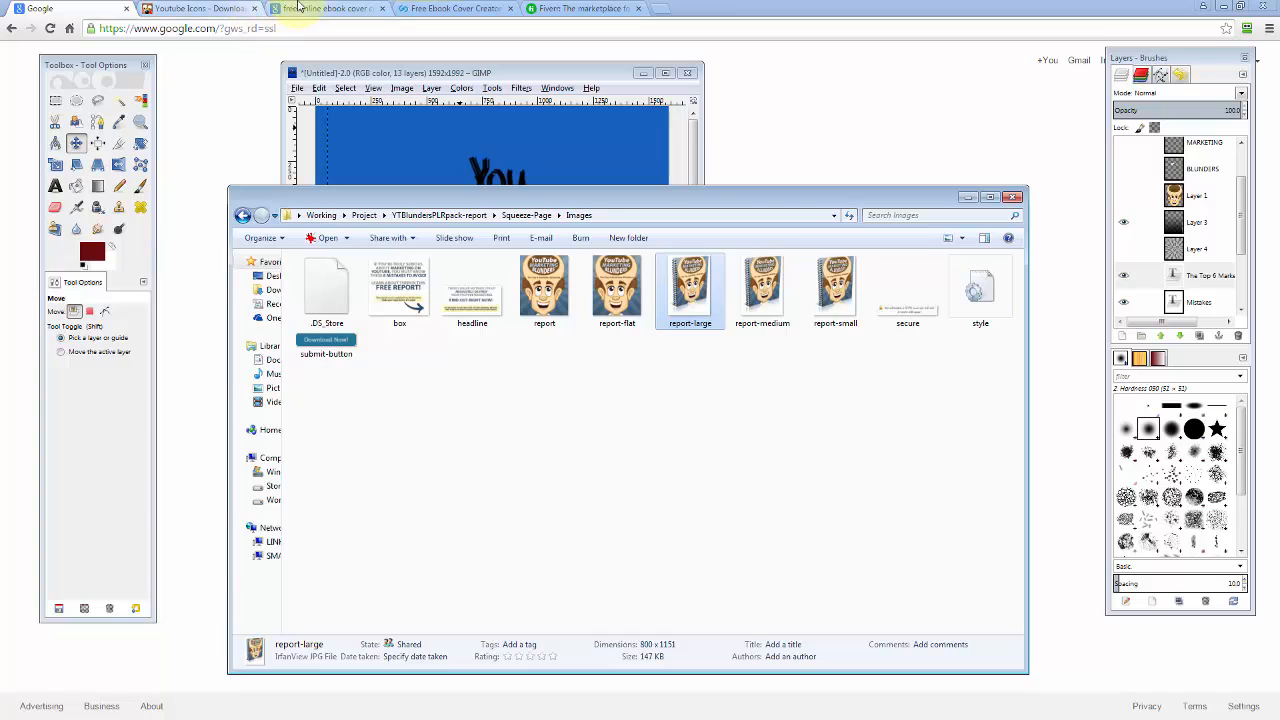
{"action": "left_click", "coordinate": [305, 11]}
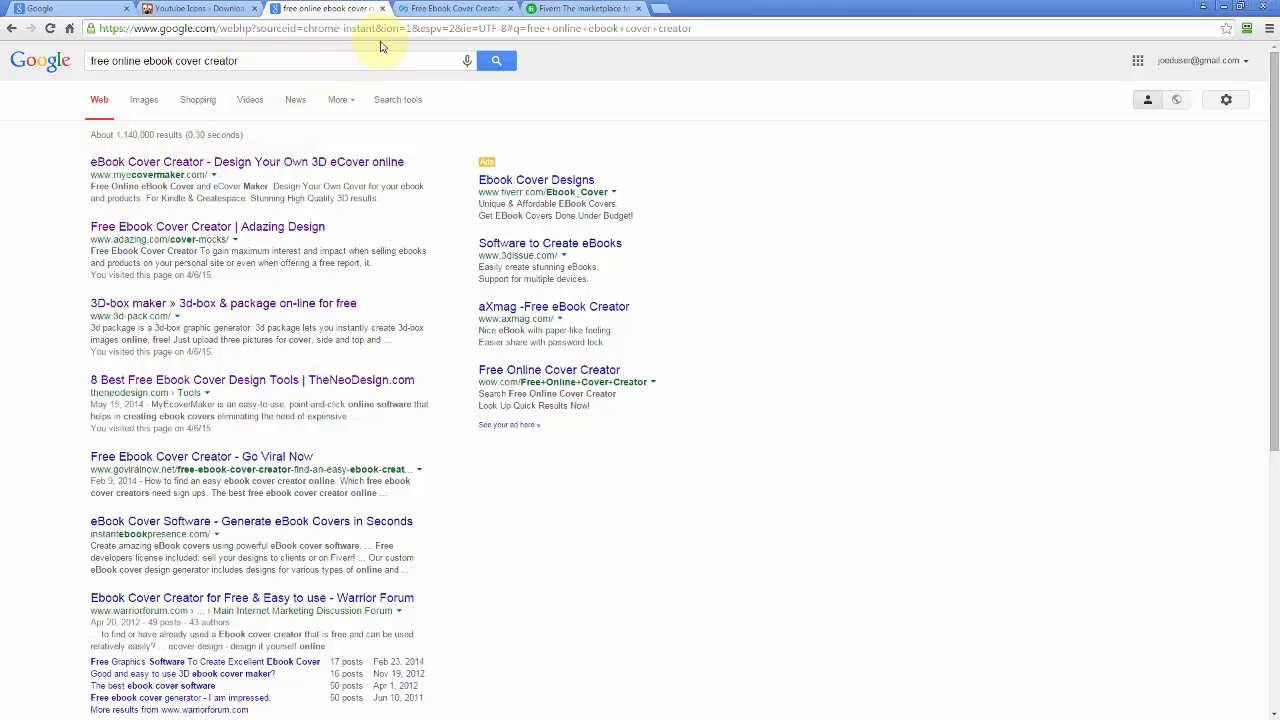
Select the spiral-bound template on Adazing's Free Ebook Cover Creator and go to step two.
{"action": "left_click", "coordinate": [436, 9]}
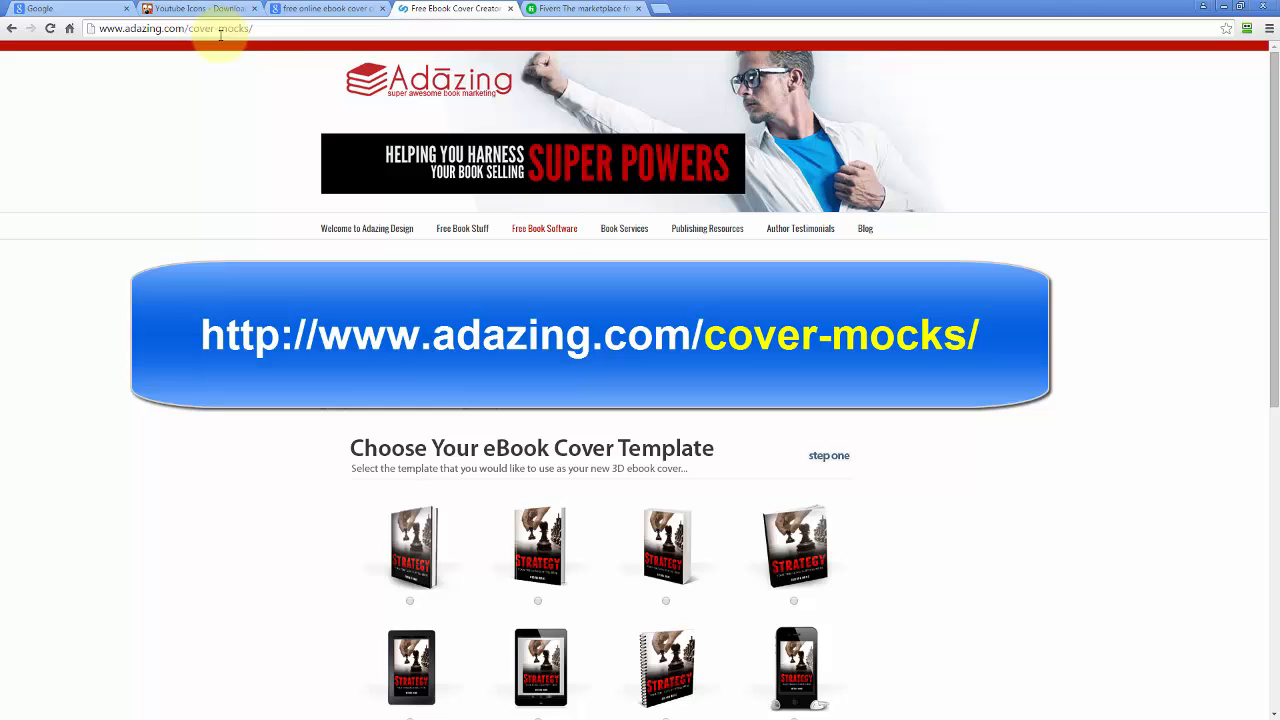
{"action": "scroll", "coordinate": [260, 456], "scroll_direction": "down", "scroll_amount": 3}
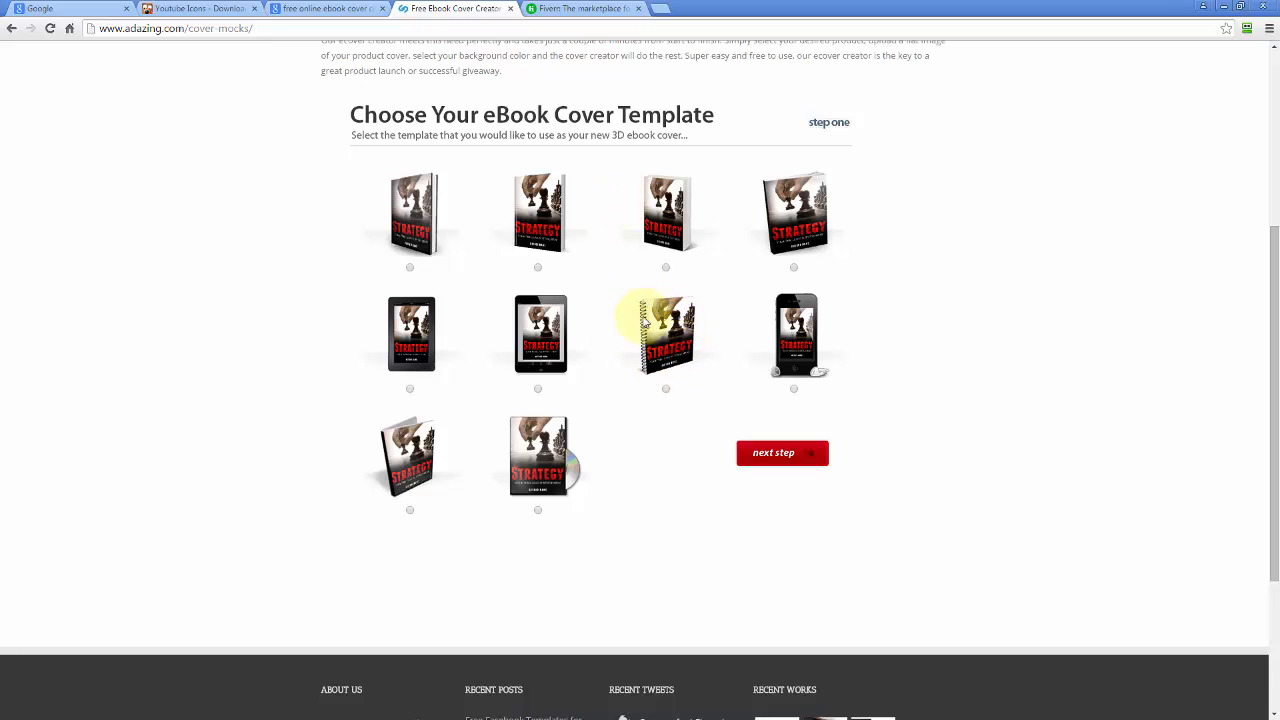
{"action": "left_click", "coordinate": [666, 389]}
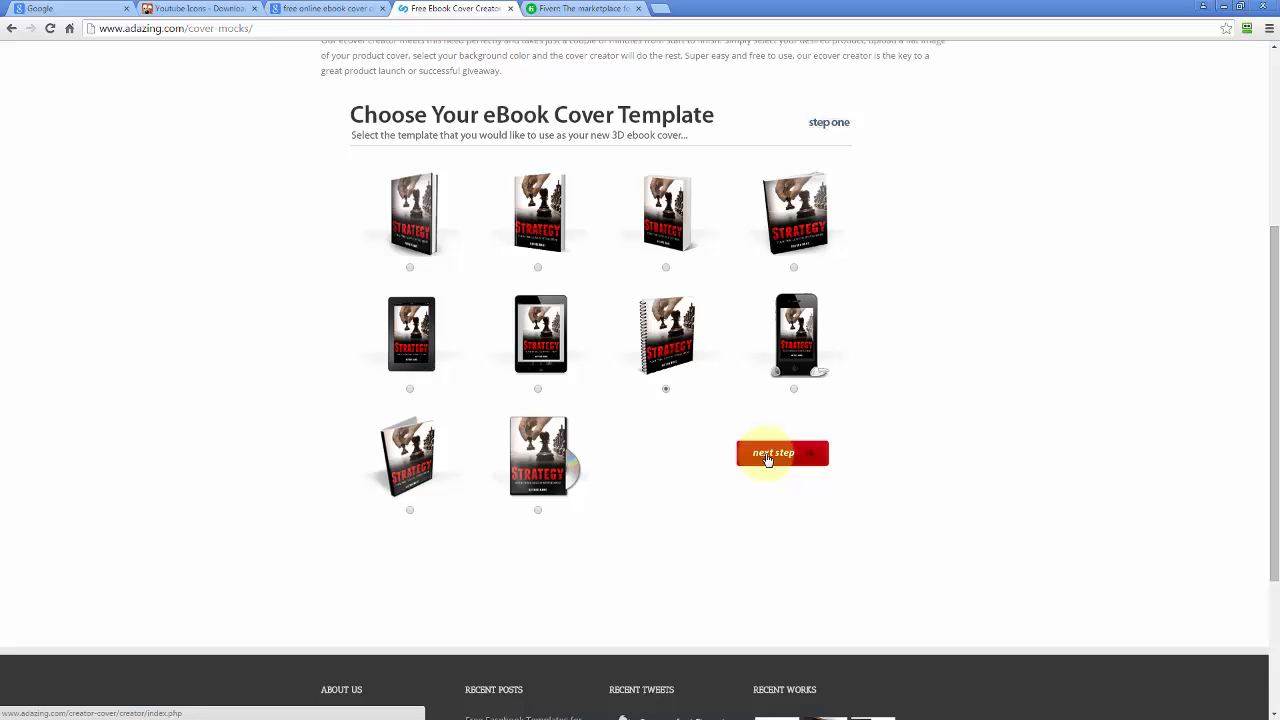
{"action": "left_click", "coordinate": [768, 456]}
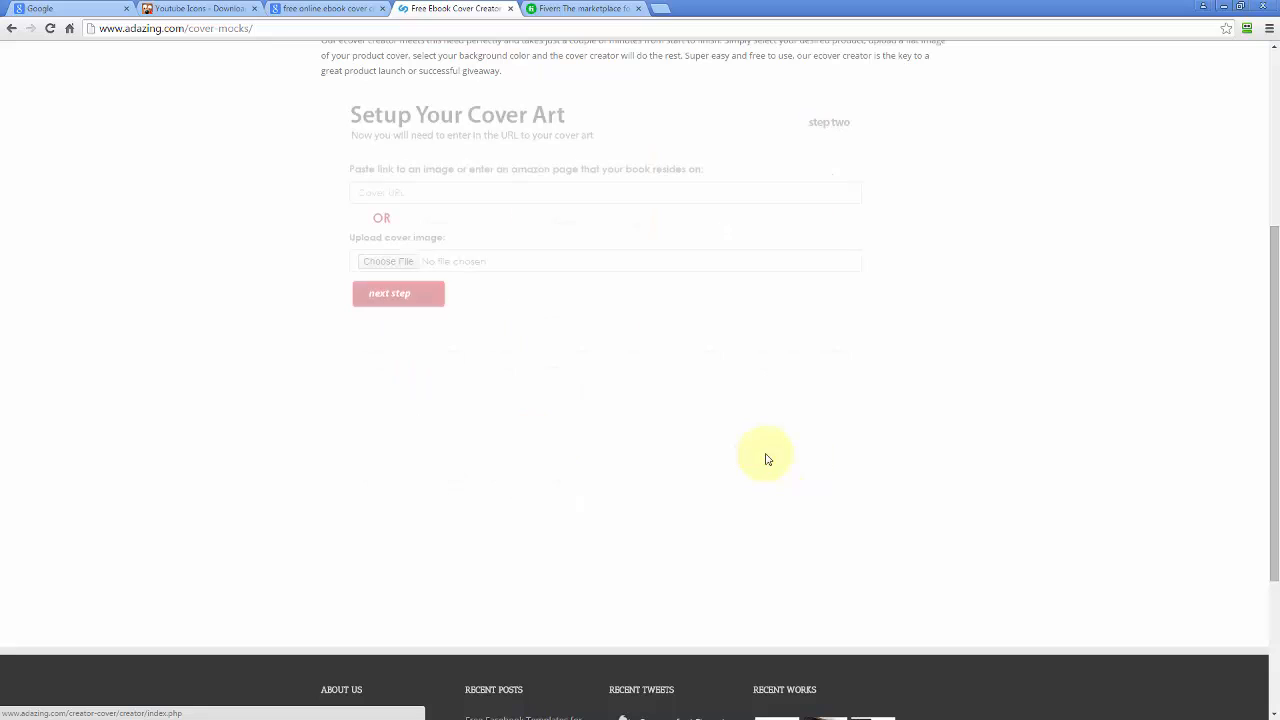
Upload report-new.jpg as the cover art and continue to the email step.
{"action": "left_click", "coordinate": [390, 263]}
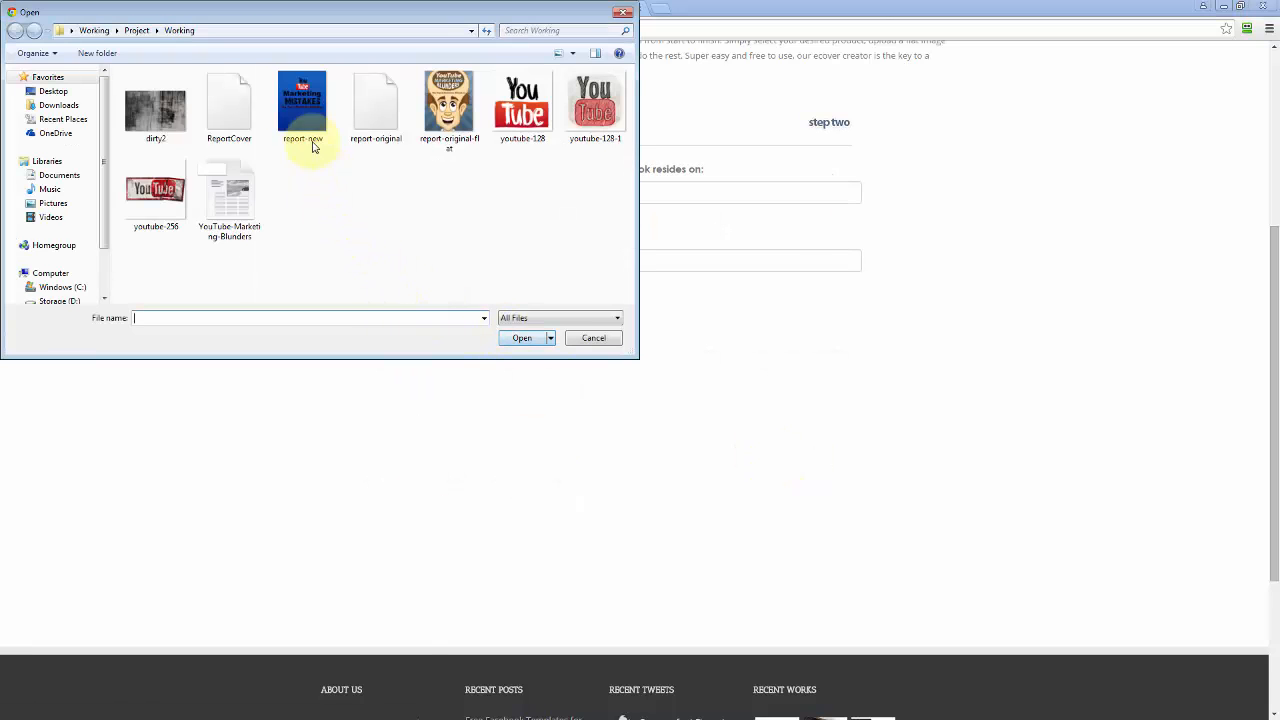
{"action": "left_click", "coordinate": [313, 147]}
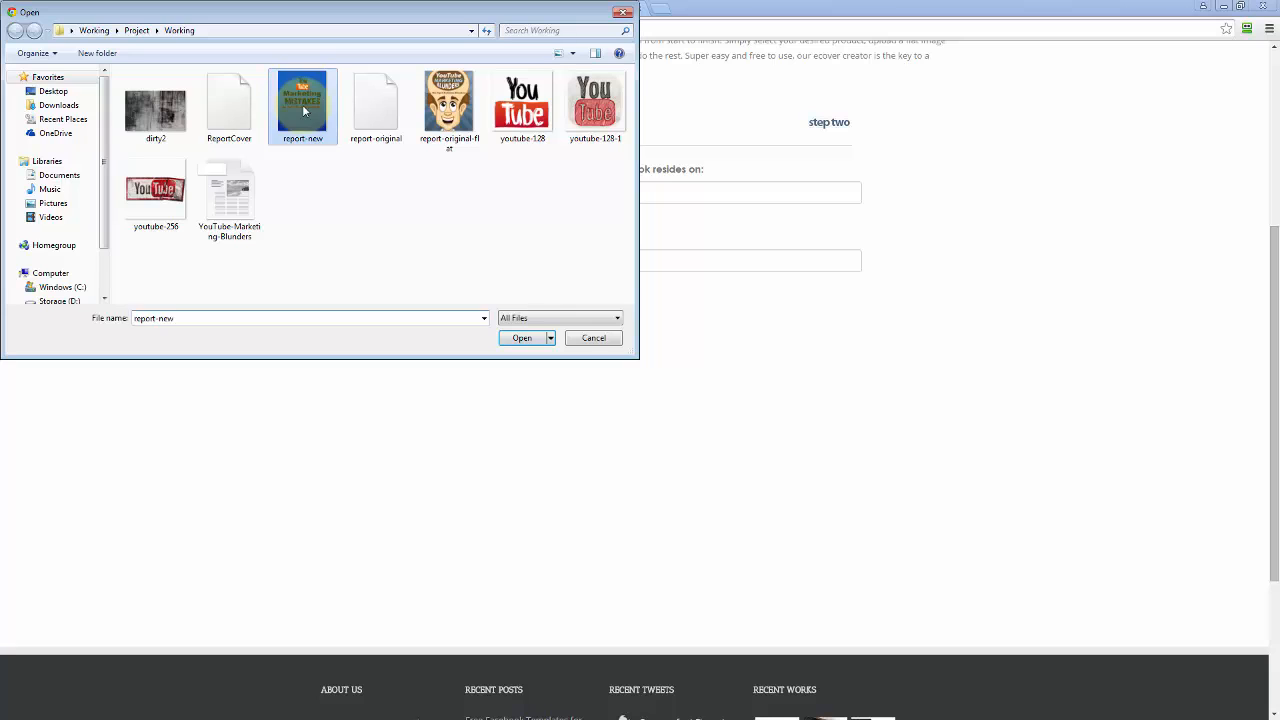
{"action": "left_click", "coordinate": [522, 340]}
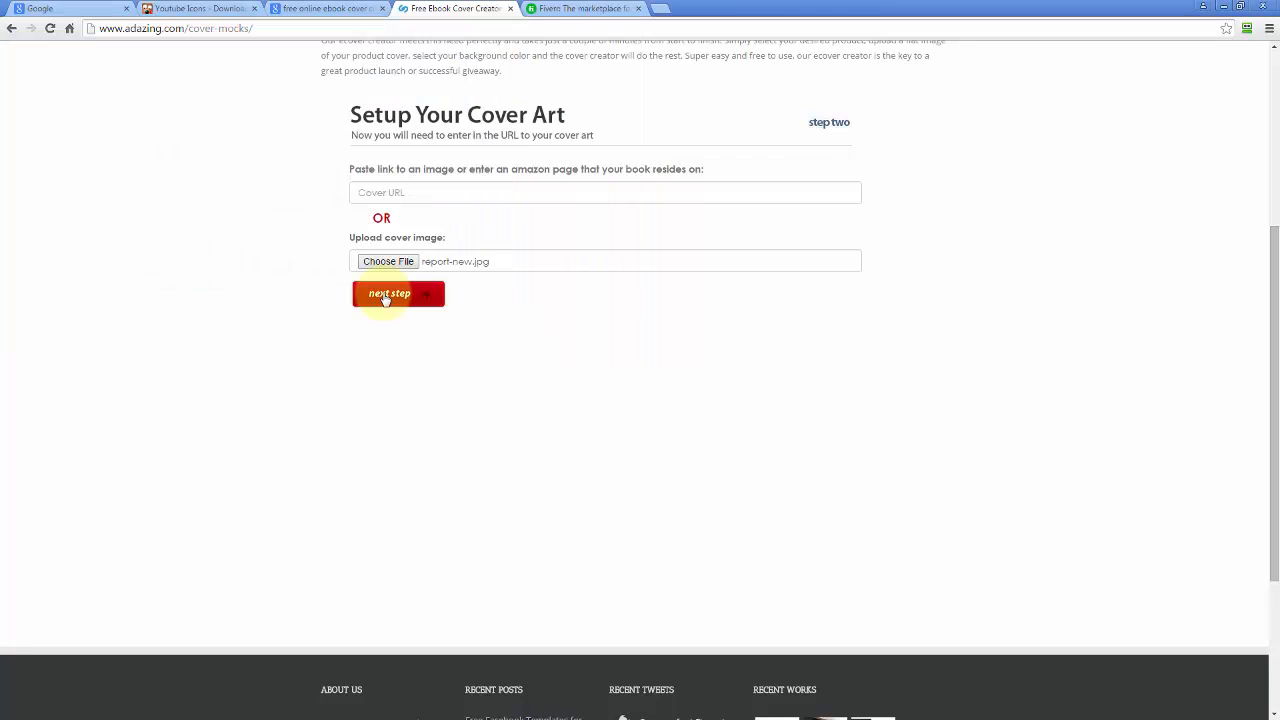
{"action": "left_click", "coordinate": [386, 300]}
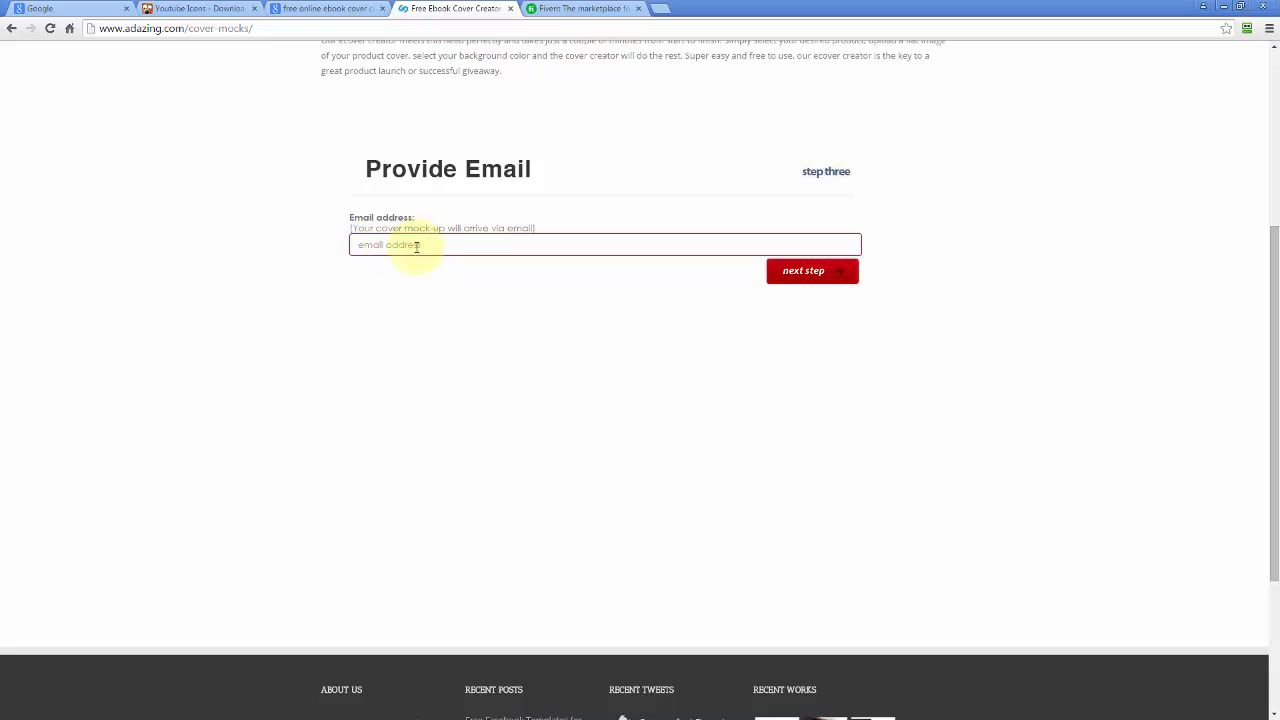
Enter an email address and generate the spiral-bound cover mockup.
{"action": "left_click", "coordinate": [394, 248]}
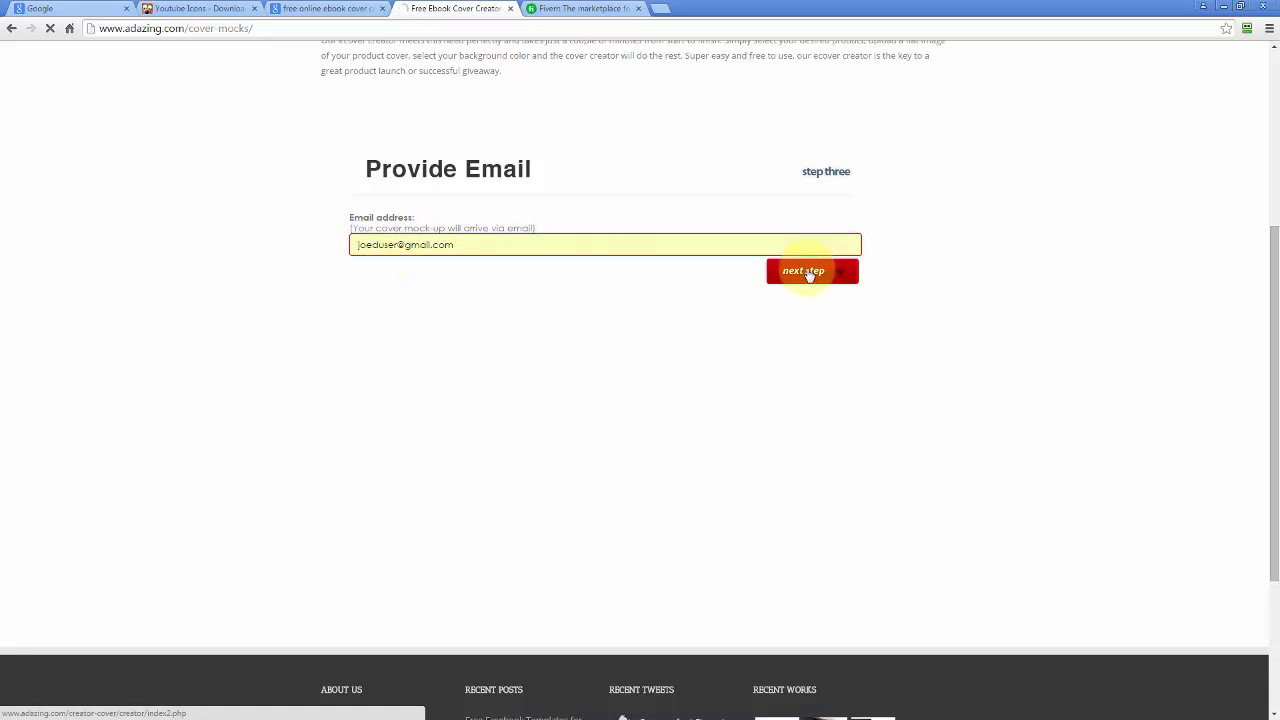
{"action": "left_click", "coordinate": [812, 272]}
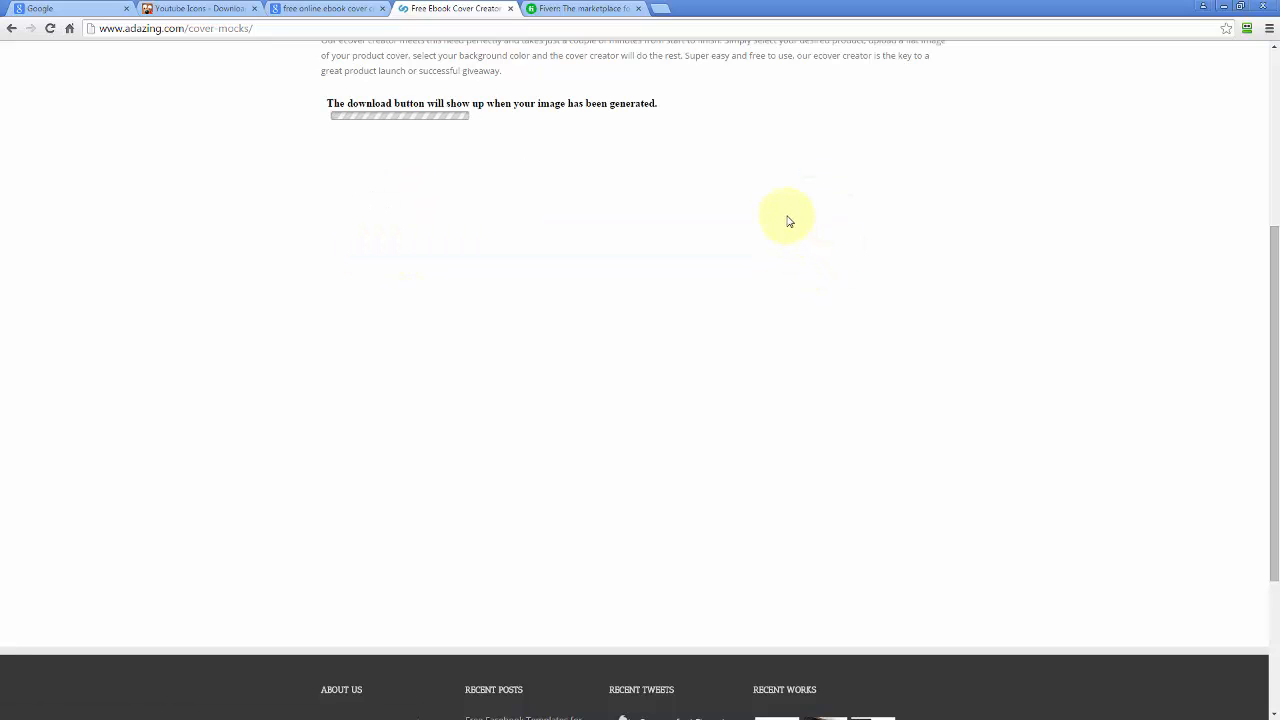
{"action": "left_click", "coordinate": [588, 137]}
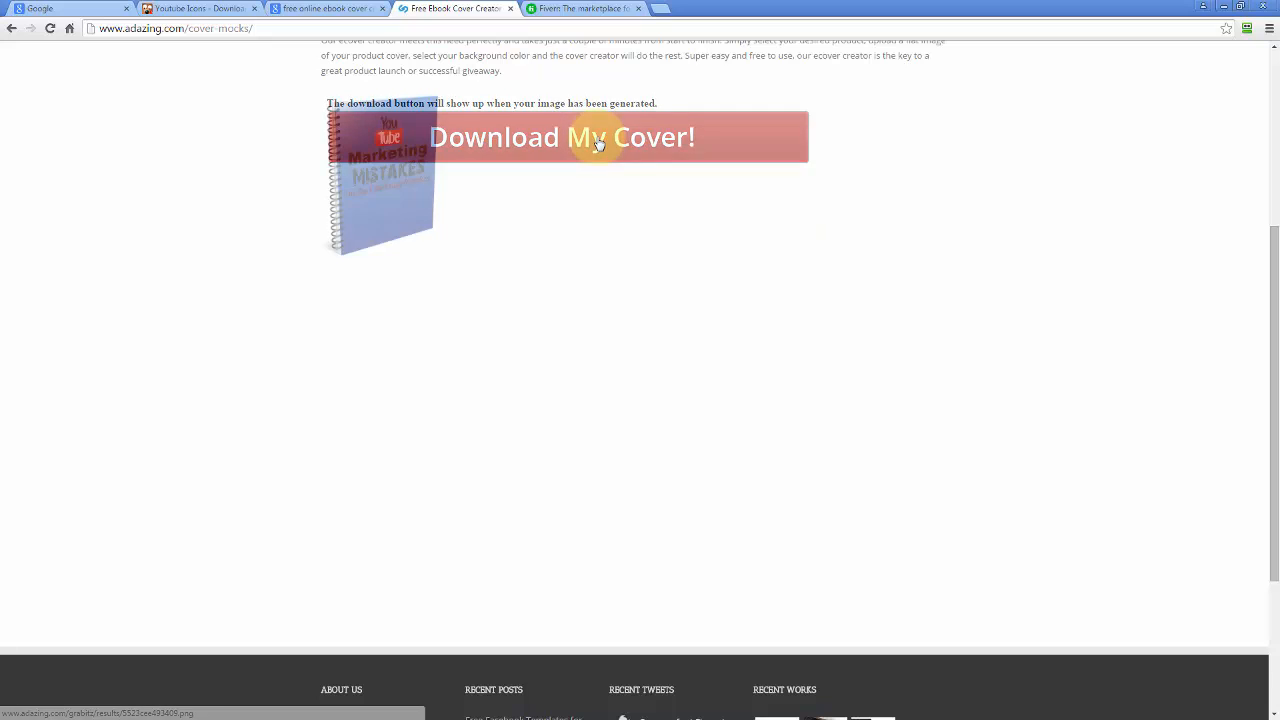
Save the spiral mockup image as YouTubeEcover.png, then close its IrfanView preview.
{"action": "right_click", "coordinate": [418, 209]}
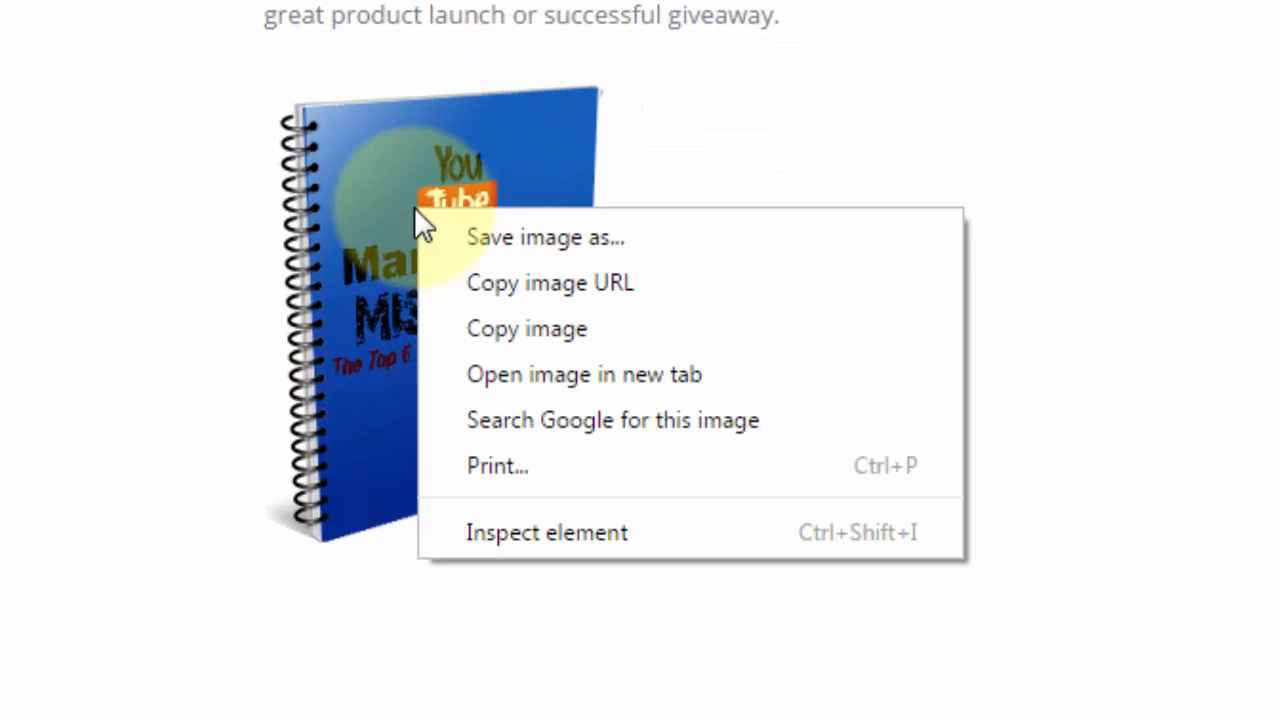
{"action": "left_click", "coordinate": [494, 241]}
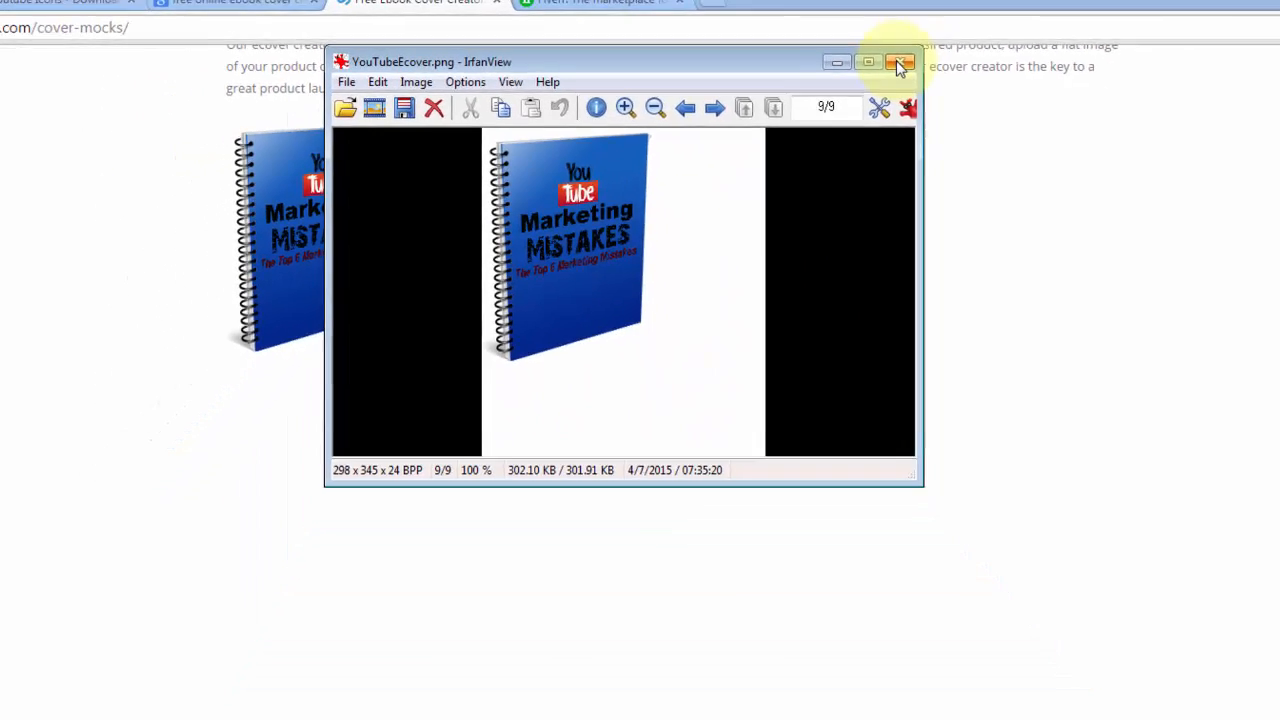
{"action": "left_click", "coordinate": [1050, 75]}
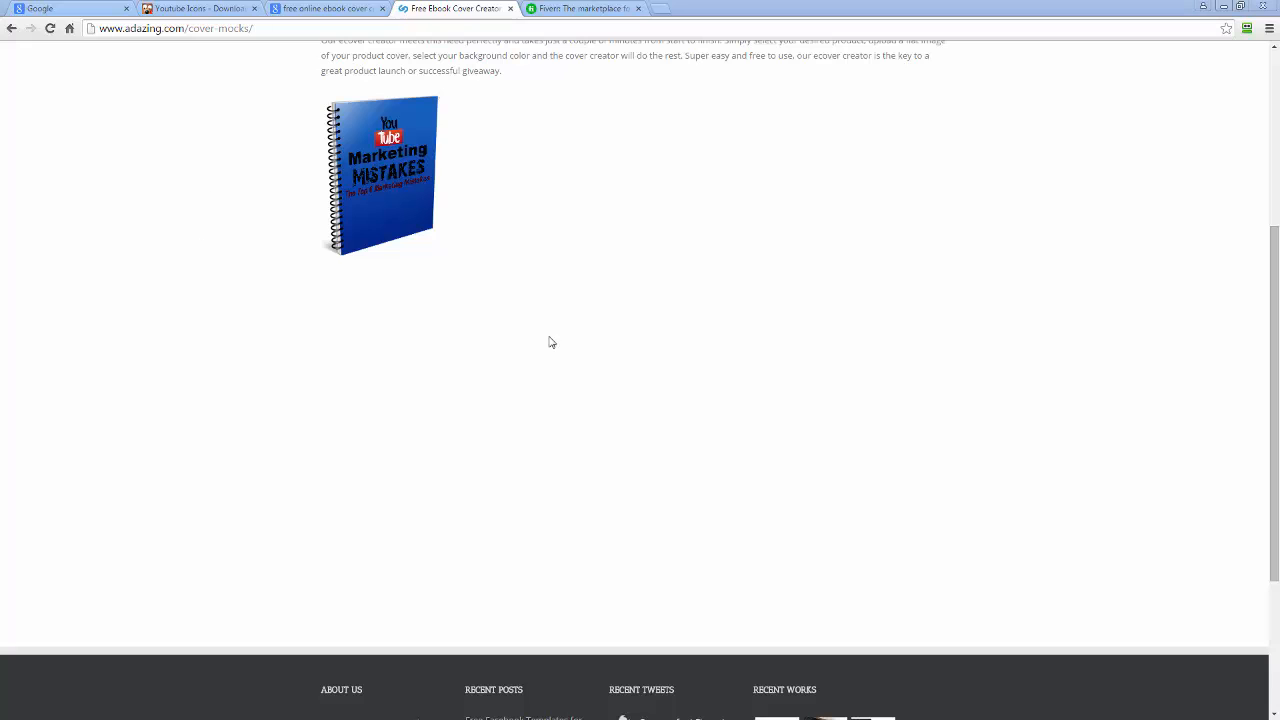
Switch to the Fiverr tab in Chrome to show the marketplace home page.
{"action": "left_click", "coordinate": [598, 10]}
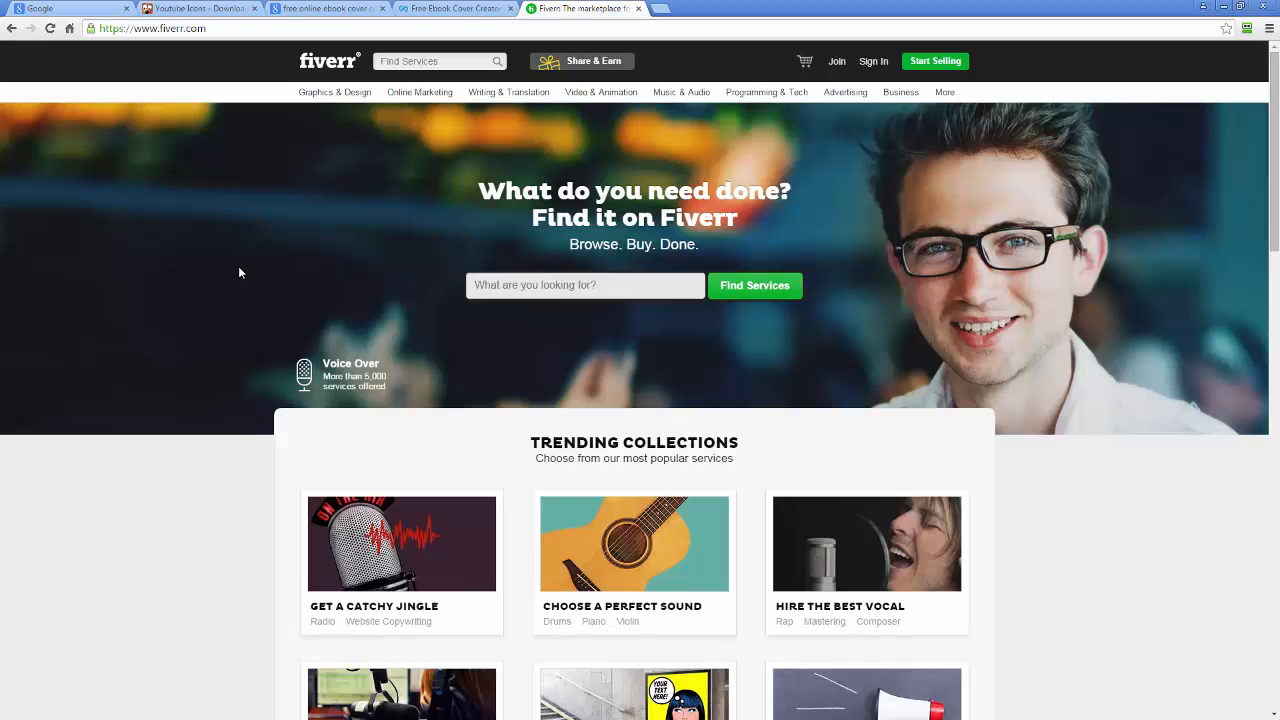